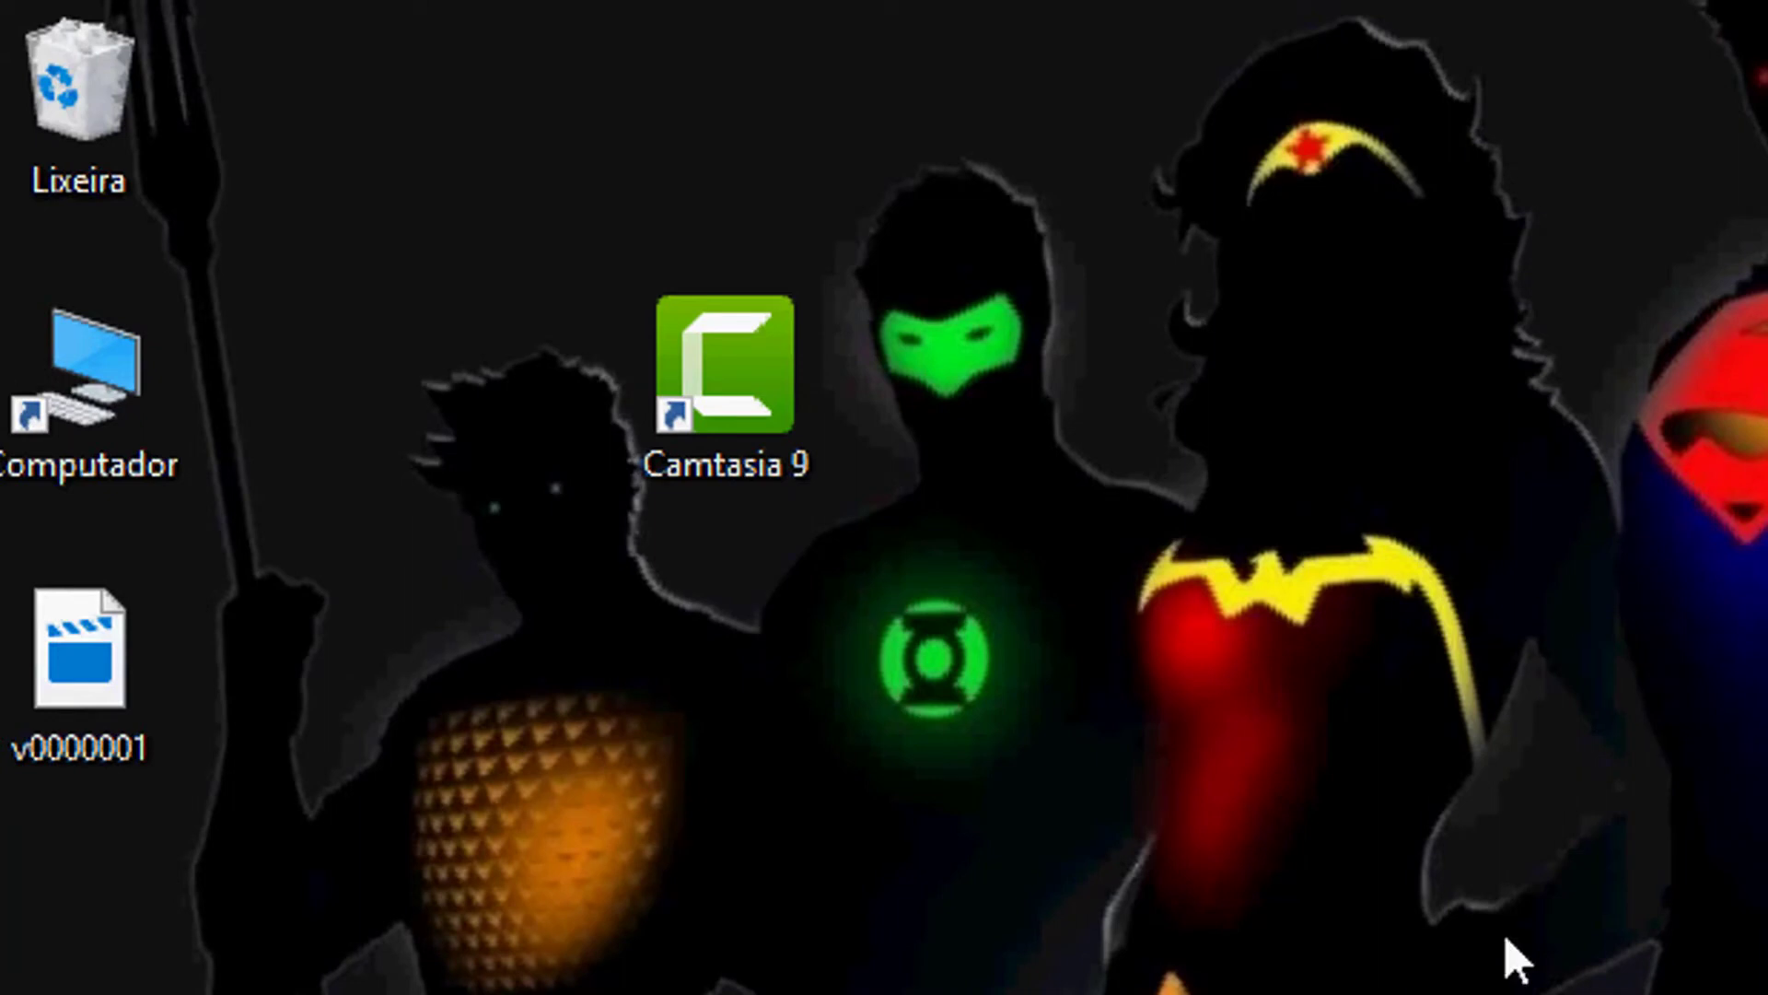
- Launch Camtasia 9 and start a new project
{"action": "double_click", "coordinate": [772, 357]}
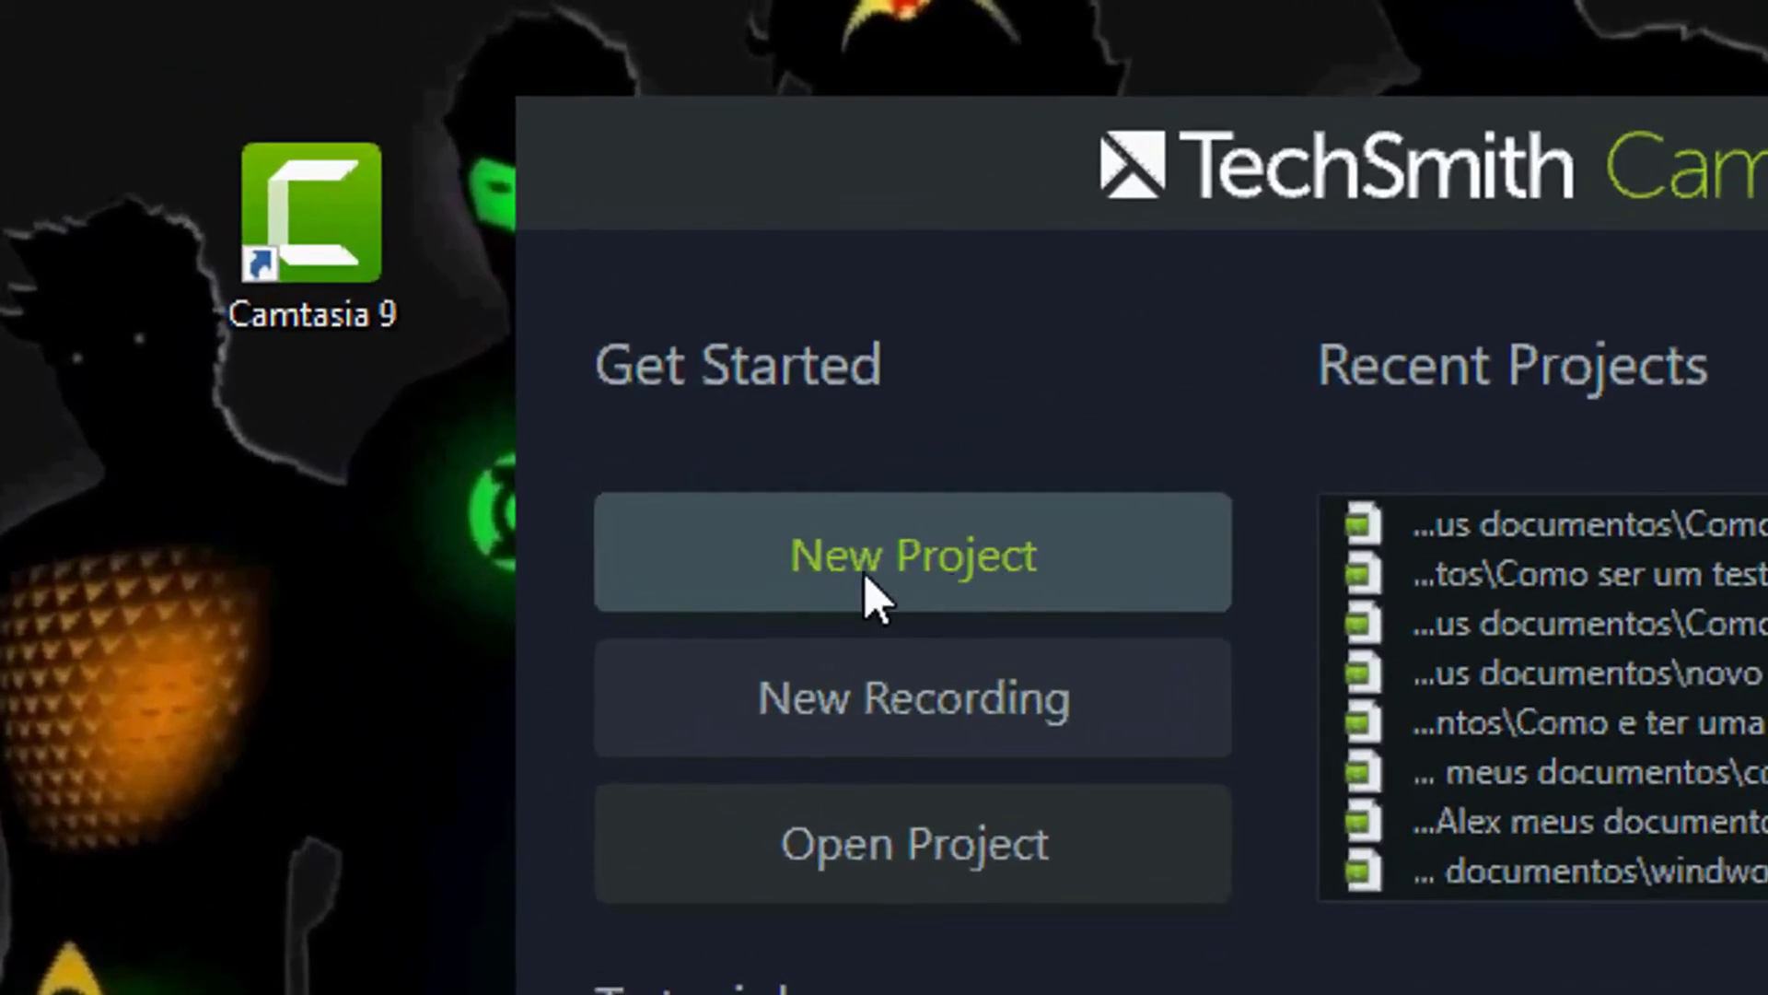
{"action": "left_click", "coordinate": [923, 589]}
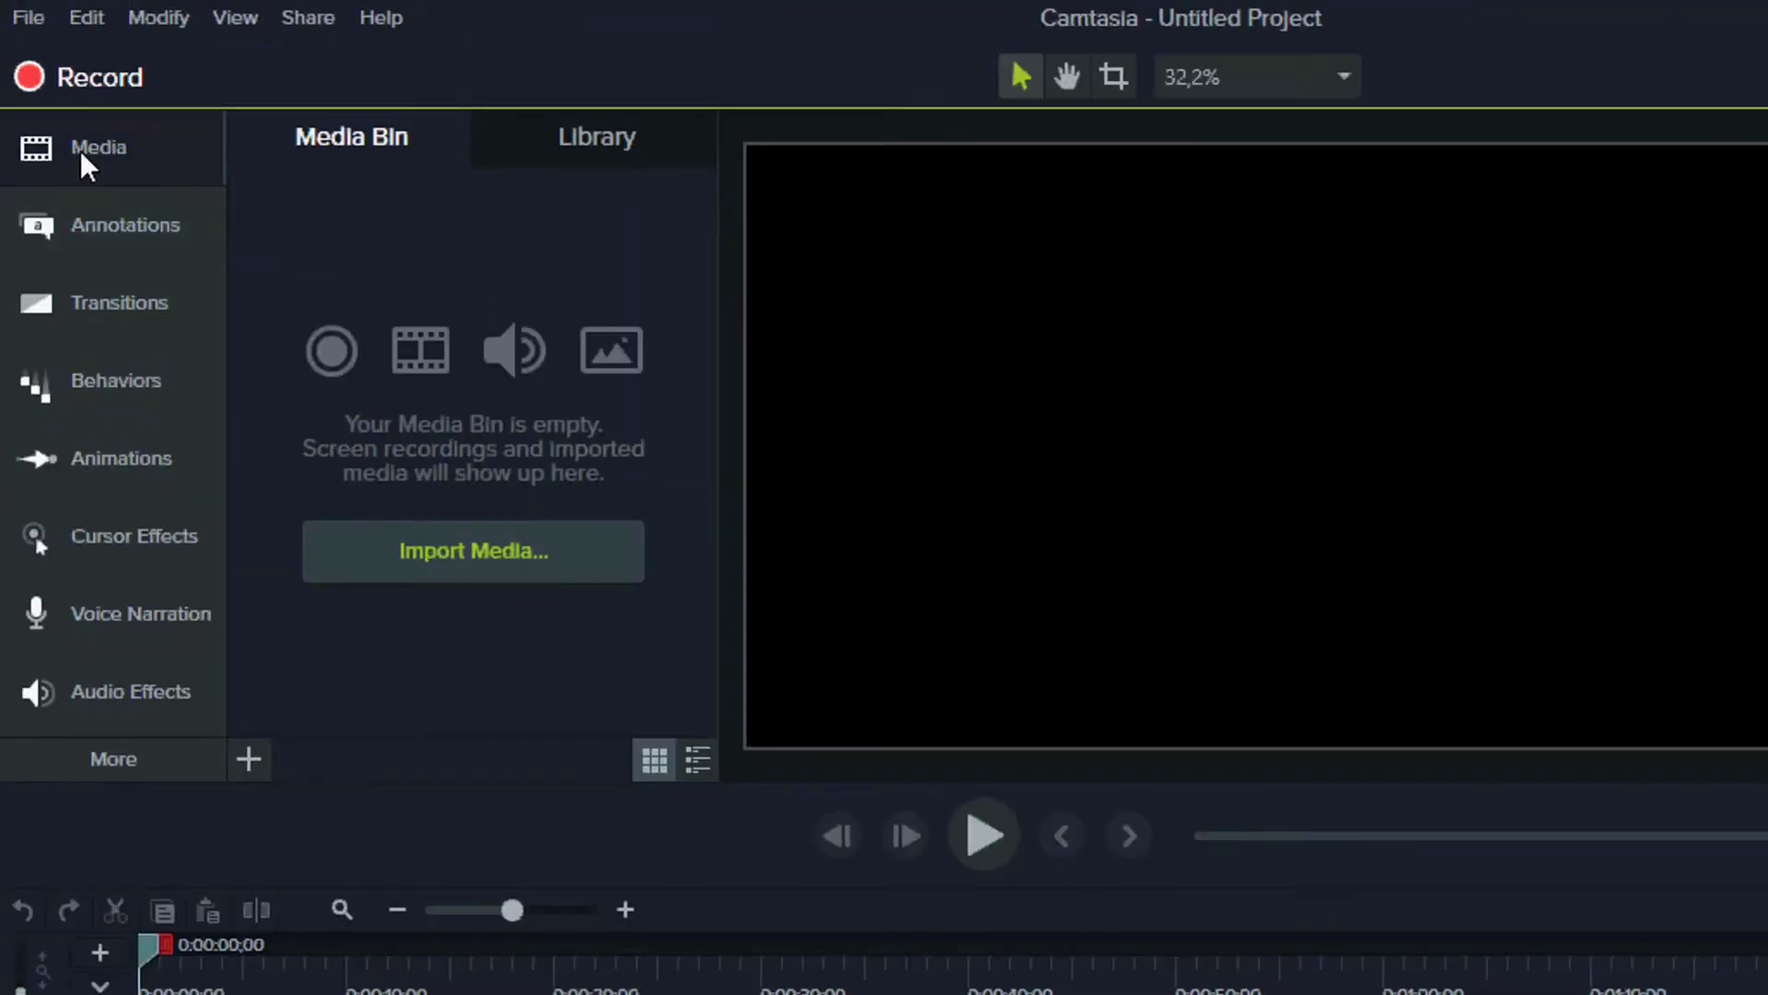
- Look through the Media, Annotations, Transitions, Behaviors and Animations tools of the empty project
{"action": "left_click", "coordinate": [80, 151]}
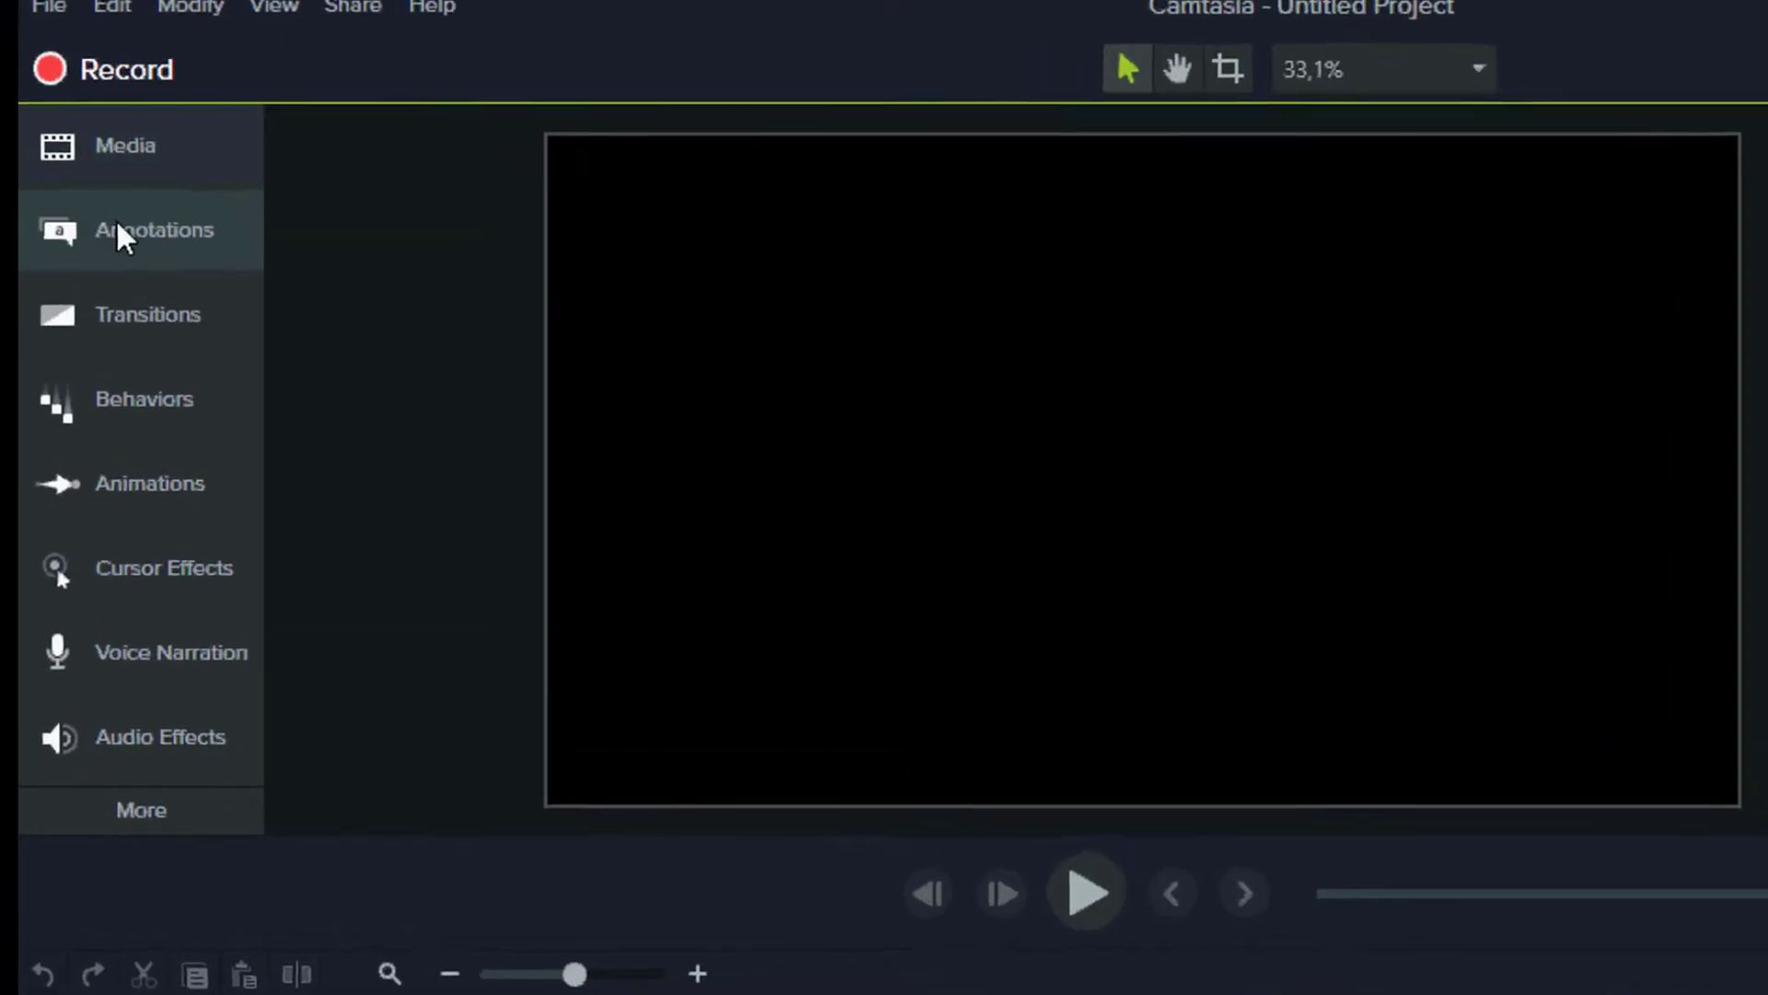
{"action": "left_click", "coordinate": [123, 236]}
{"action": "left_click", "coordinate": [105, 313]}
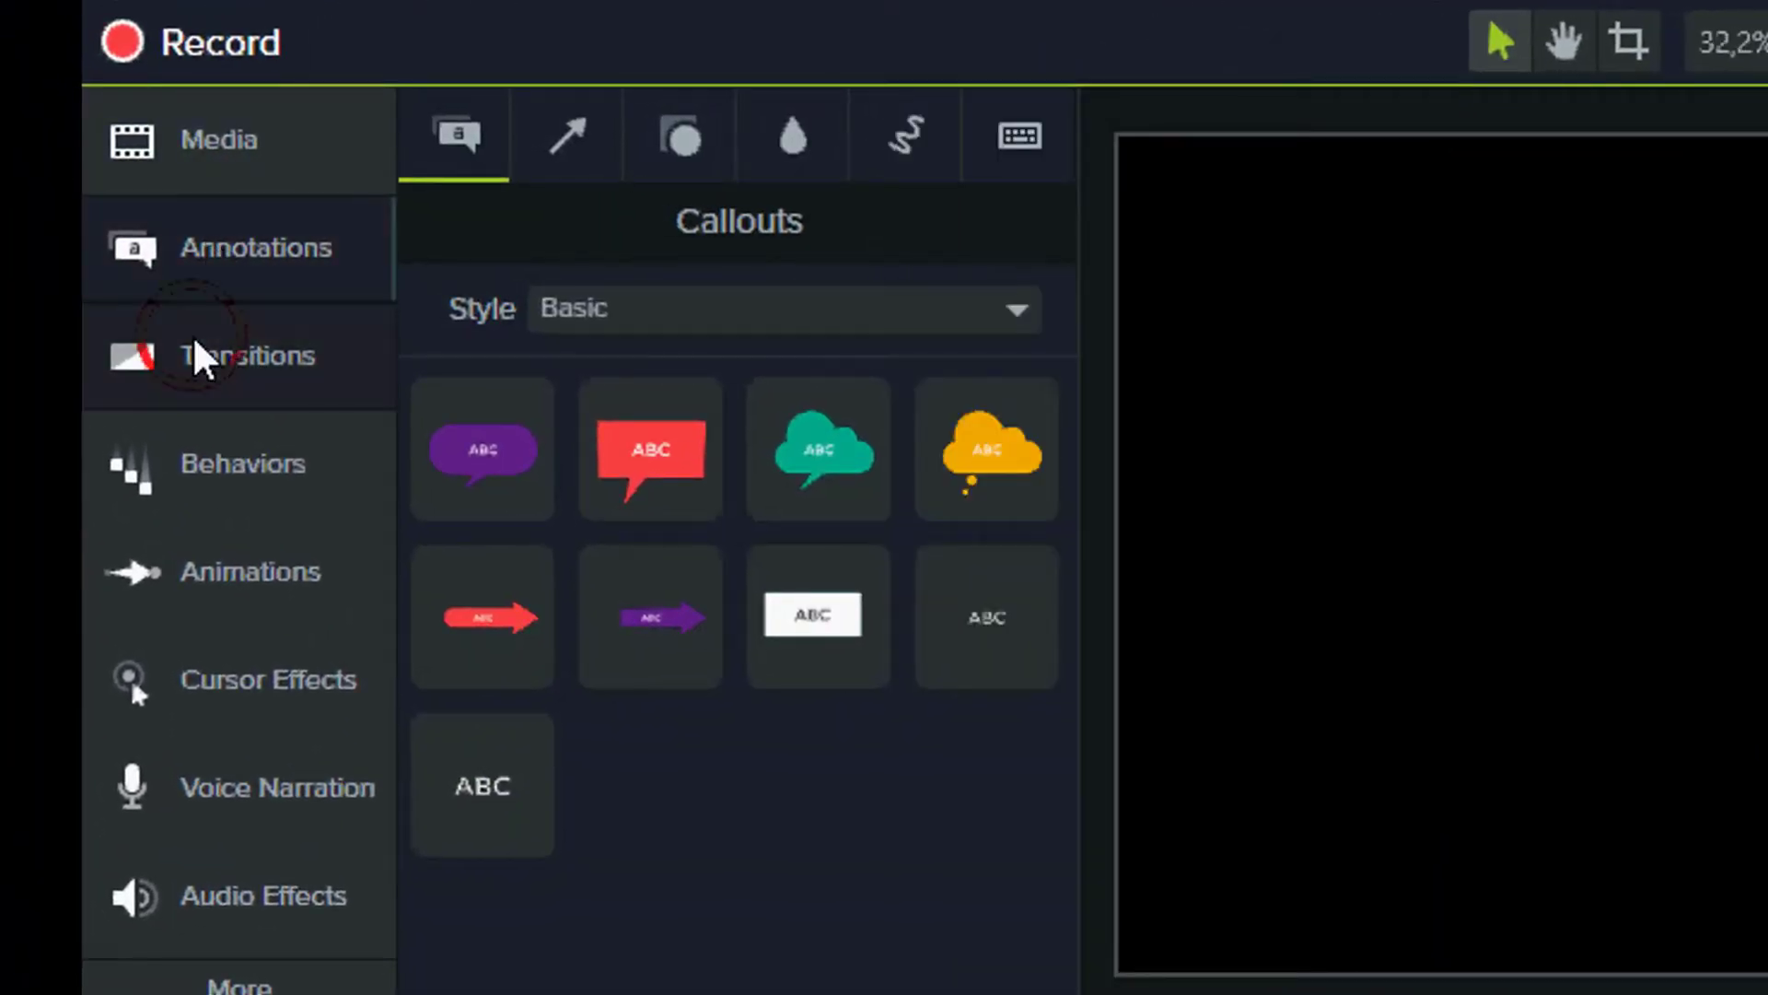
{"action": "left_click", "coordinate": [199, 463]}
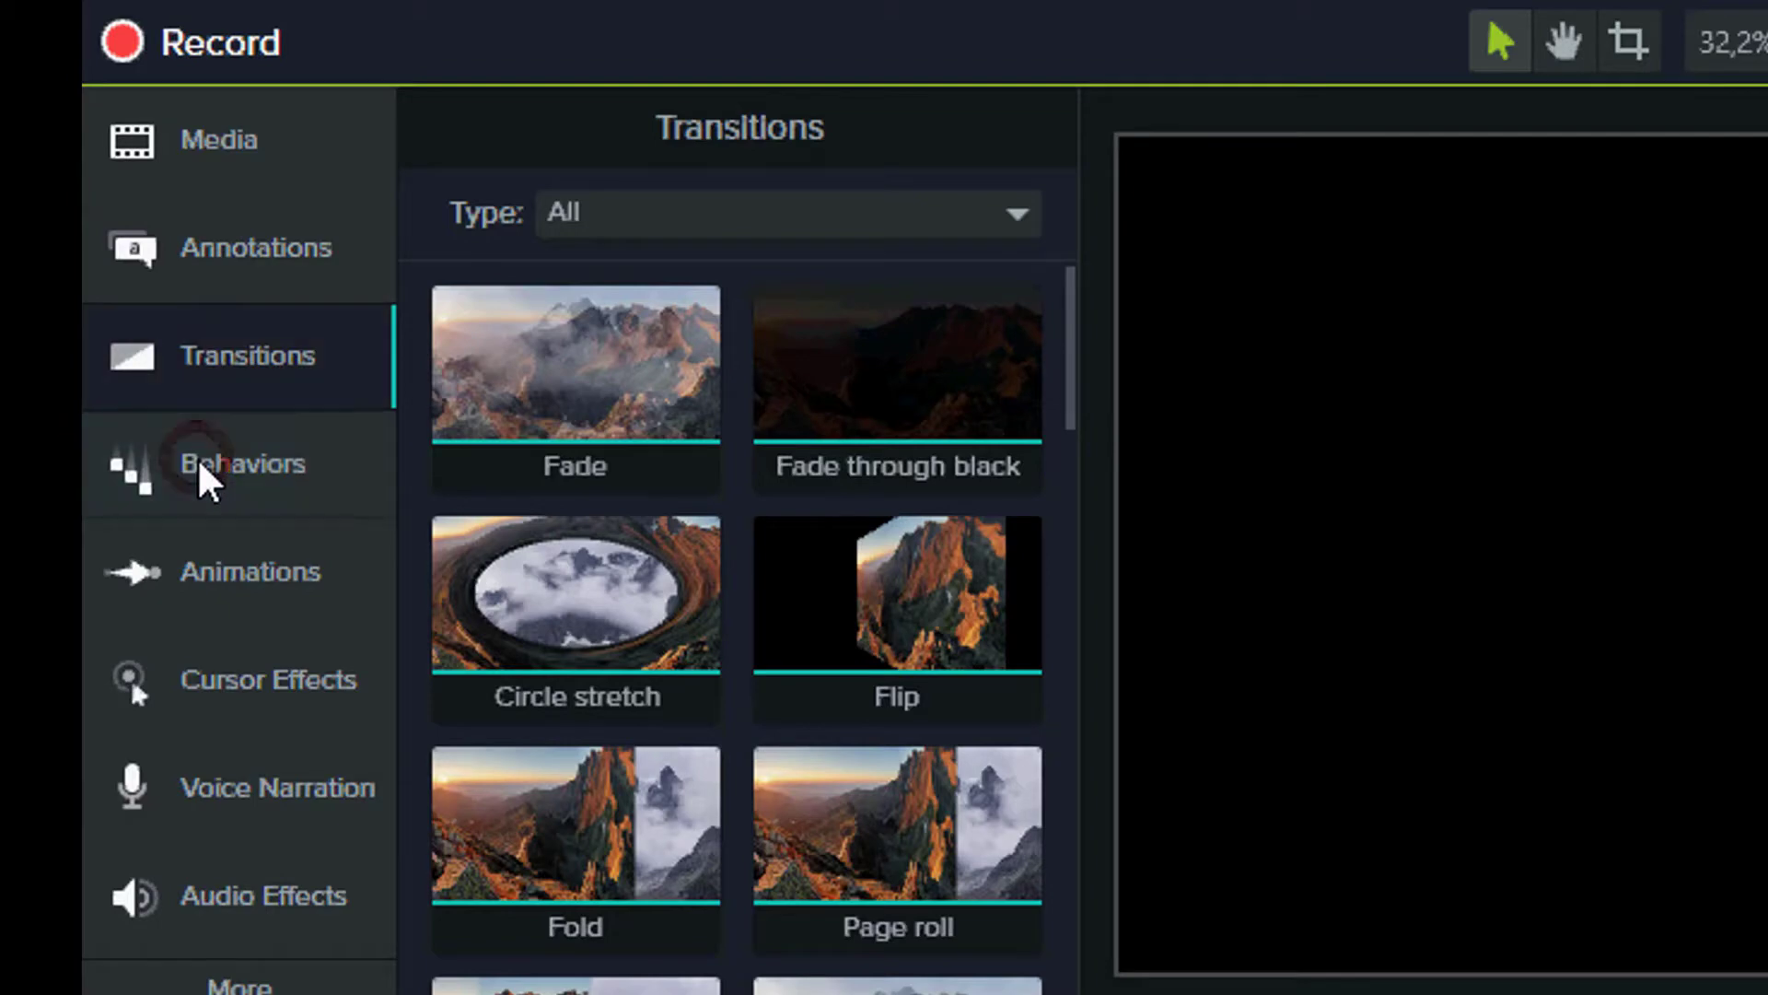
{"action": "left_click", "coordinate": [196, 572]}
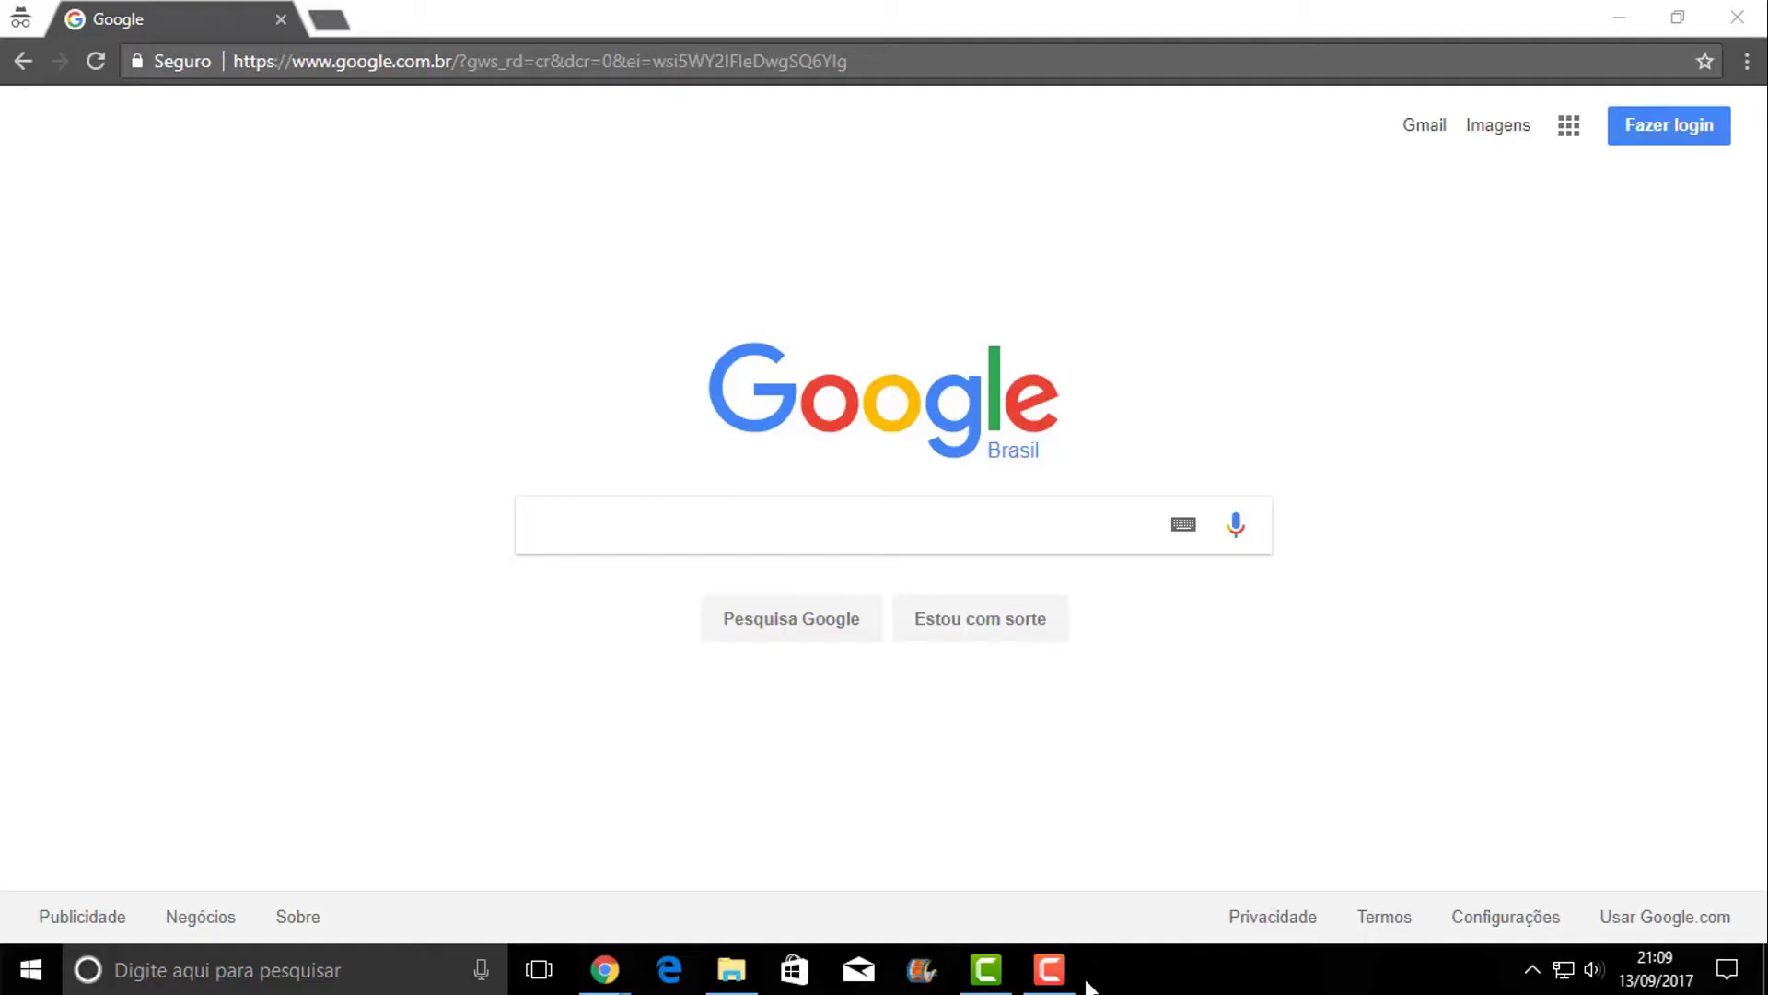
- Maximize the browser window with the Google page and start a screen recording from Camtasia with audio on
{"action": "left_click", "coordinate": [1048, 984]}
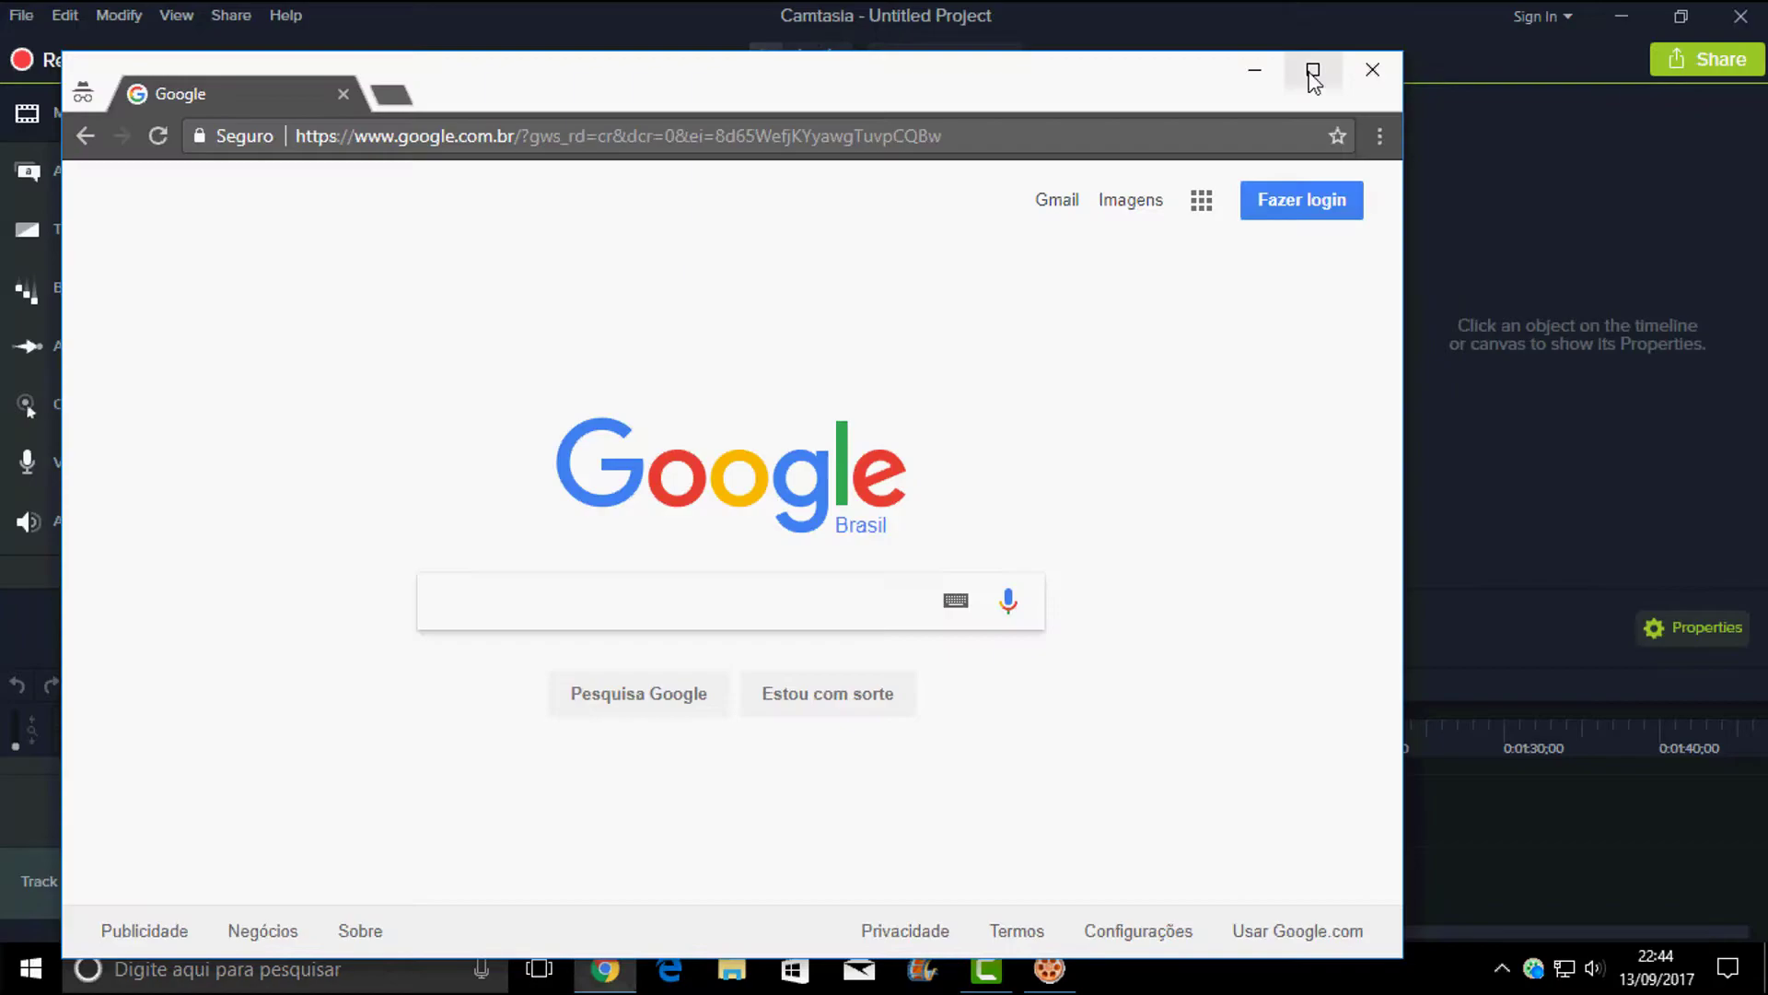
{"action": "left_click", "coordinate": [1314, 72]}
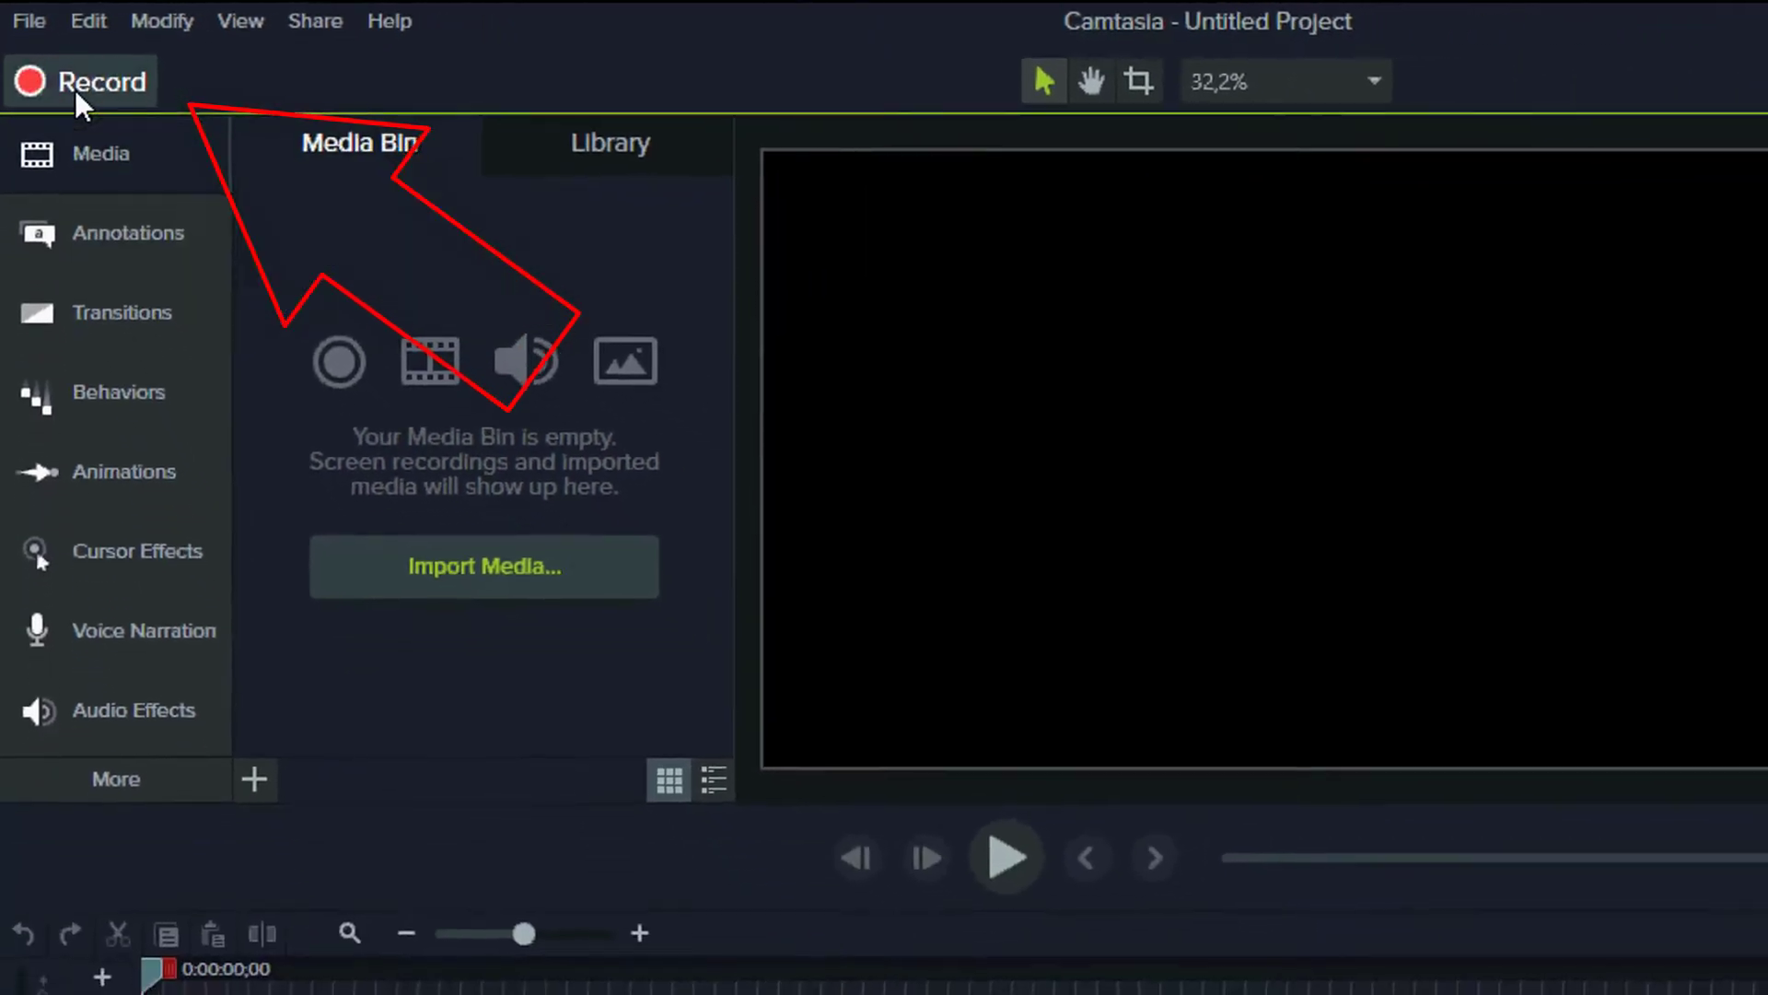
{"action": "left_click", "coordinate": [51, 117]}
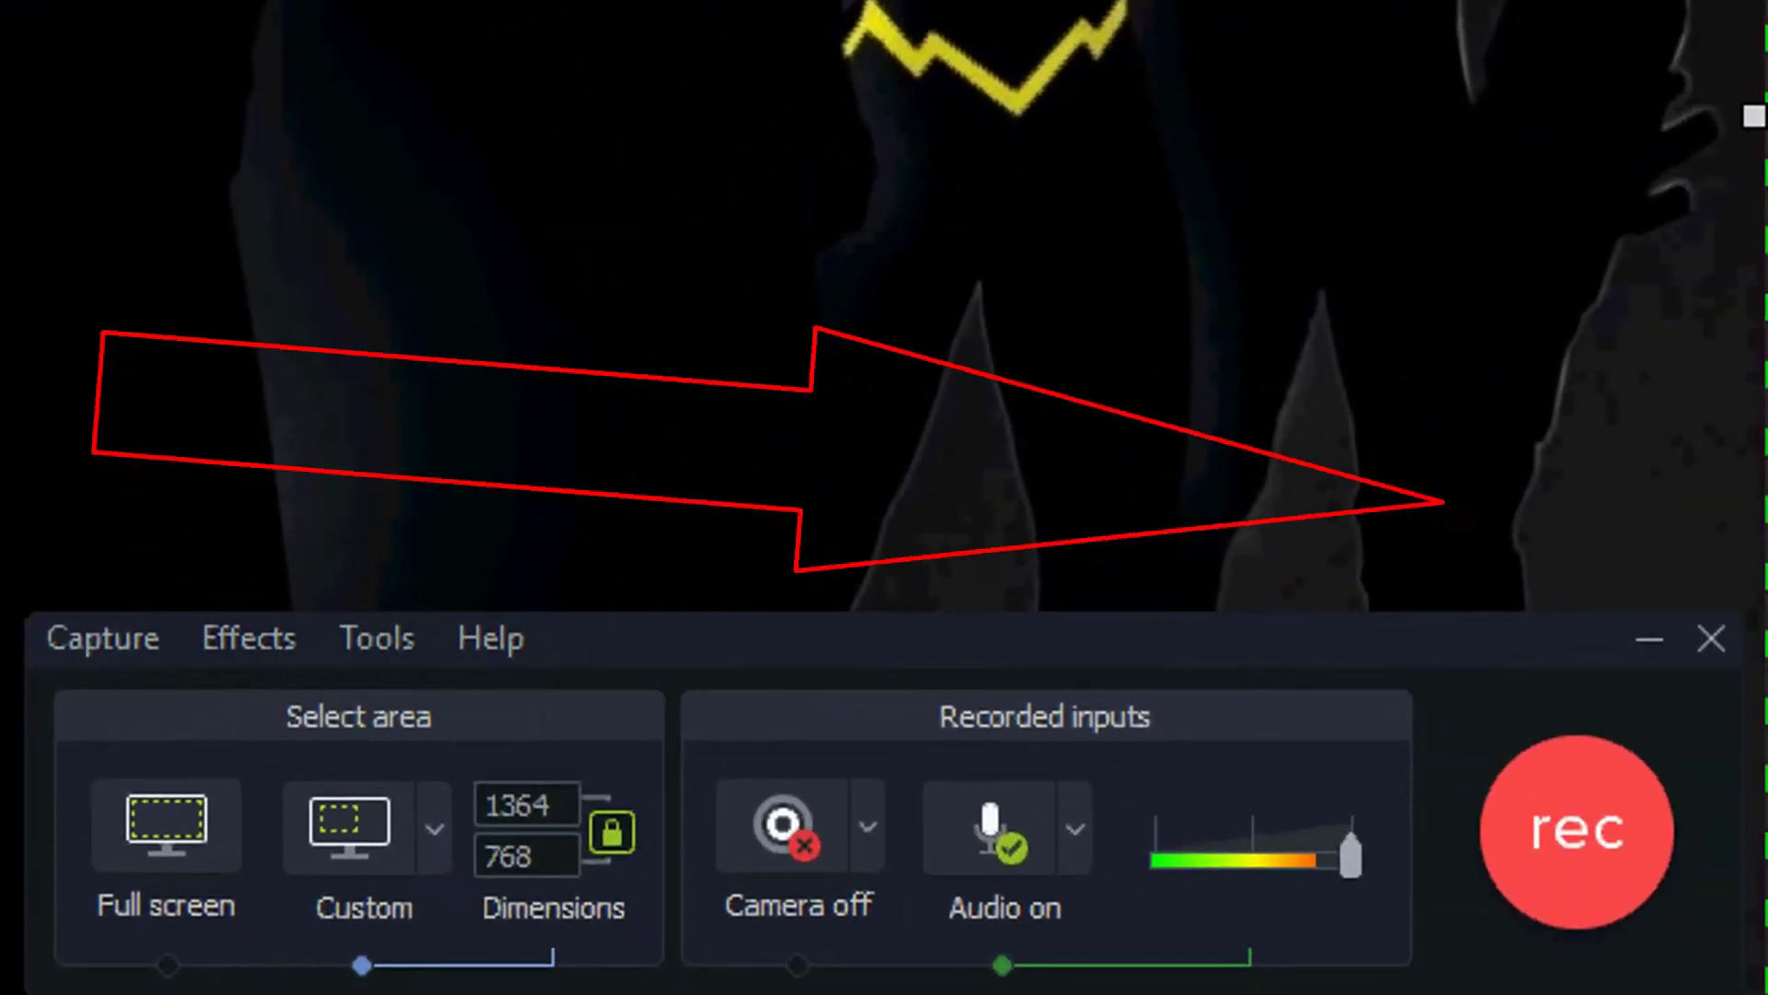
{"action": "key", "text": "F10"}
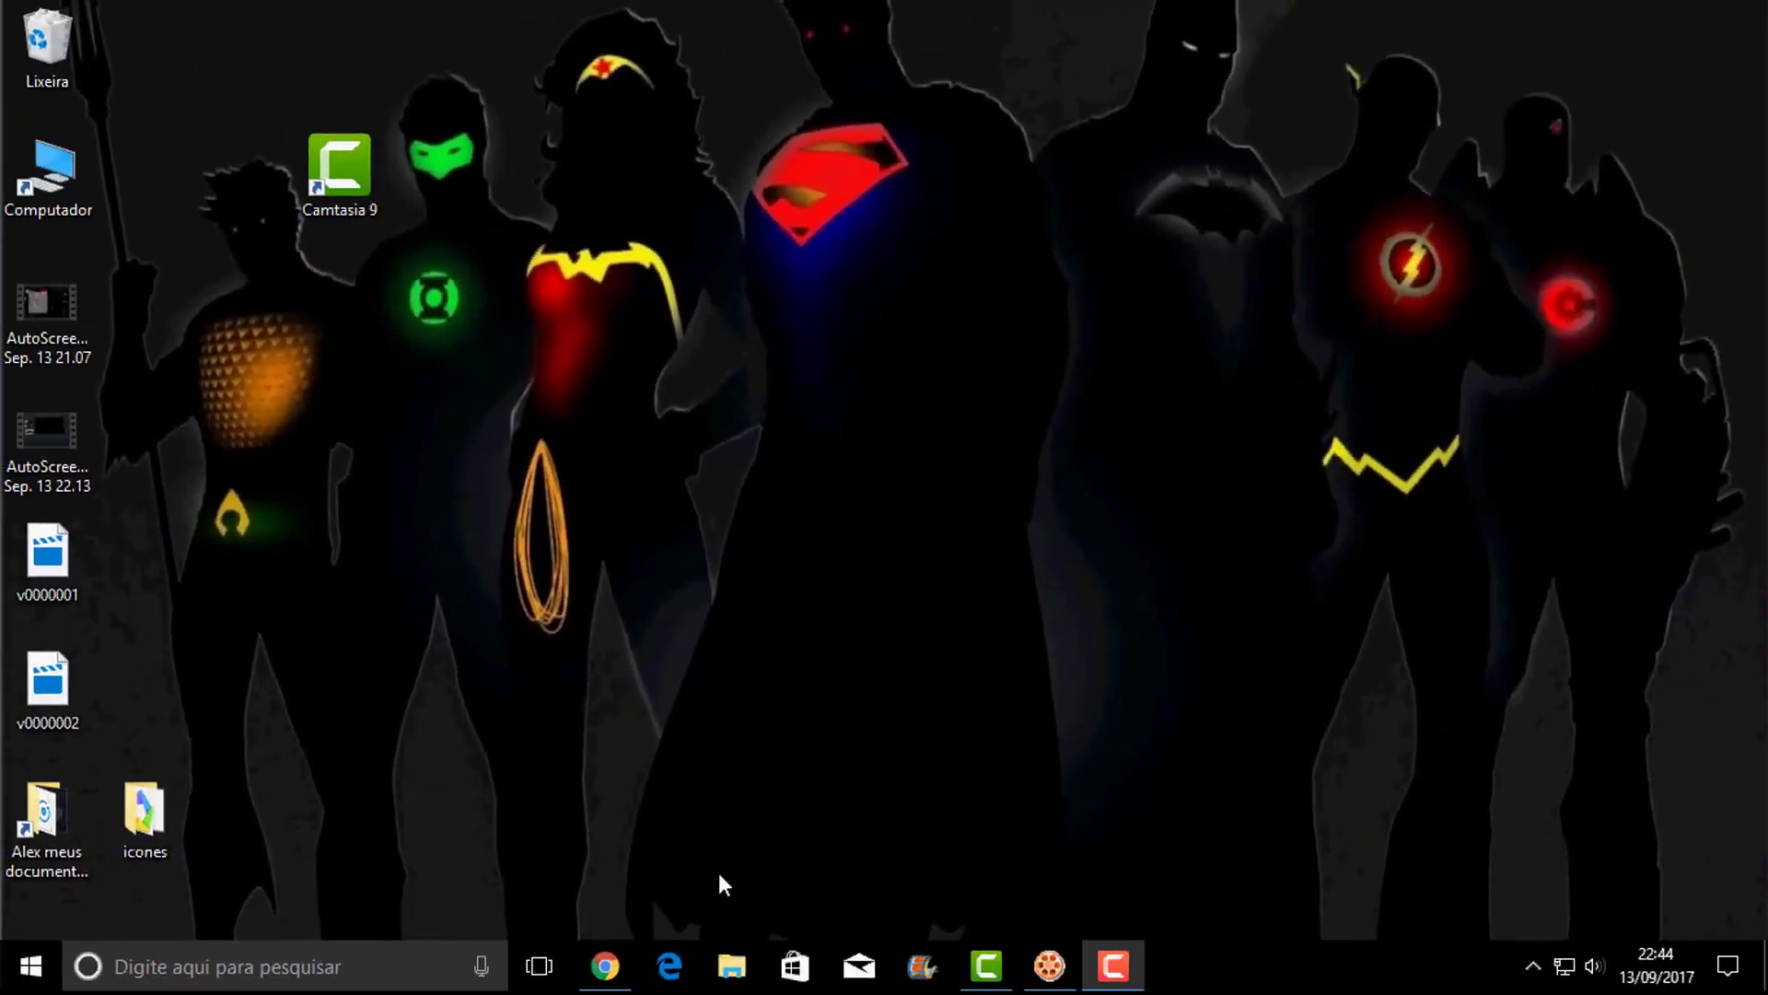
- Bring the Google page in Chrome on screen while recording, restore the recorder and stop the recording
{"action": "left_click", "coordinate": [608, 967]}
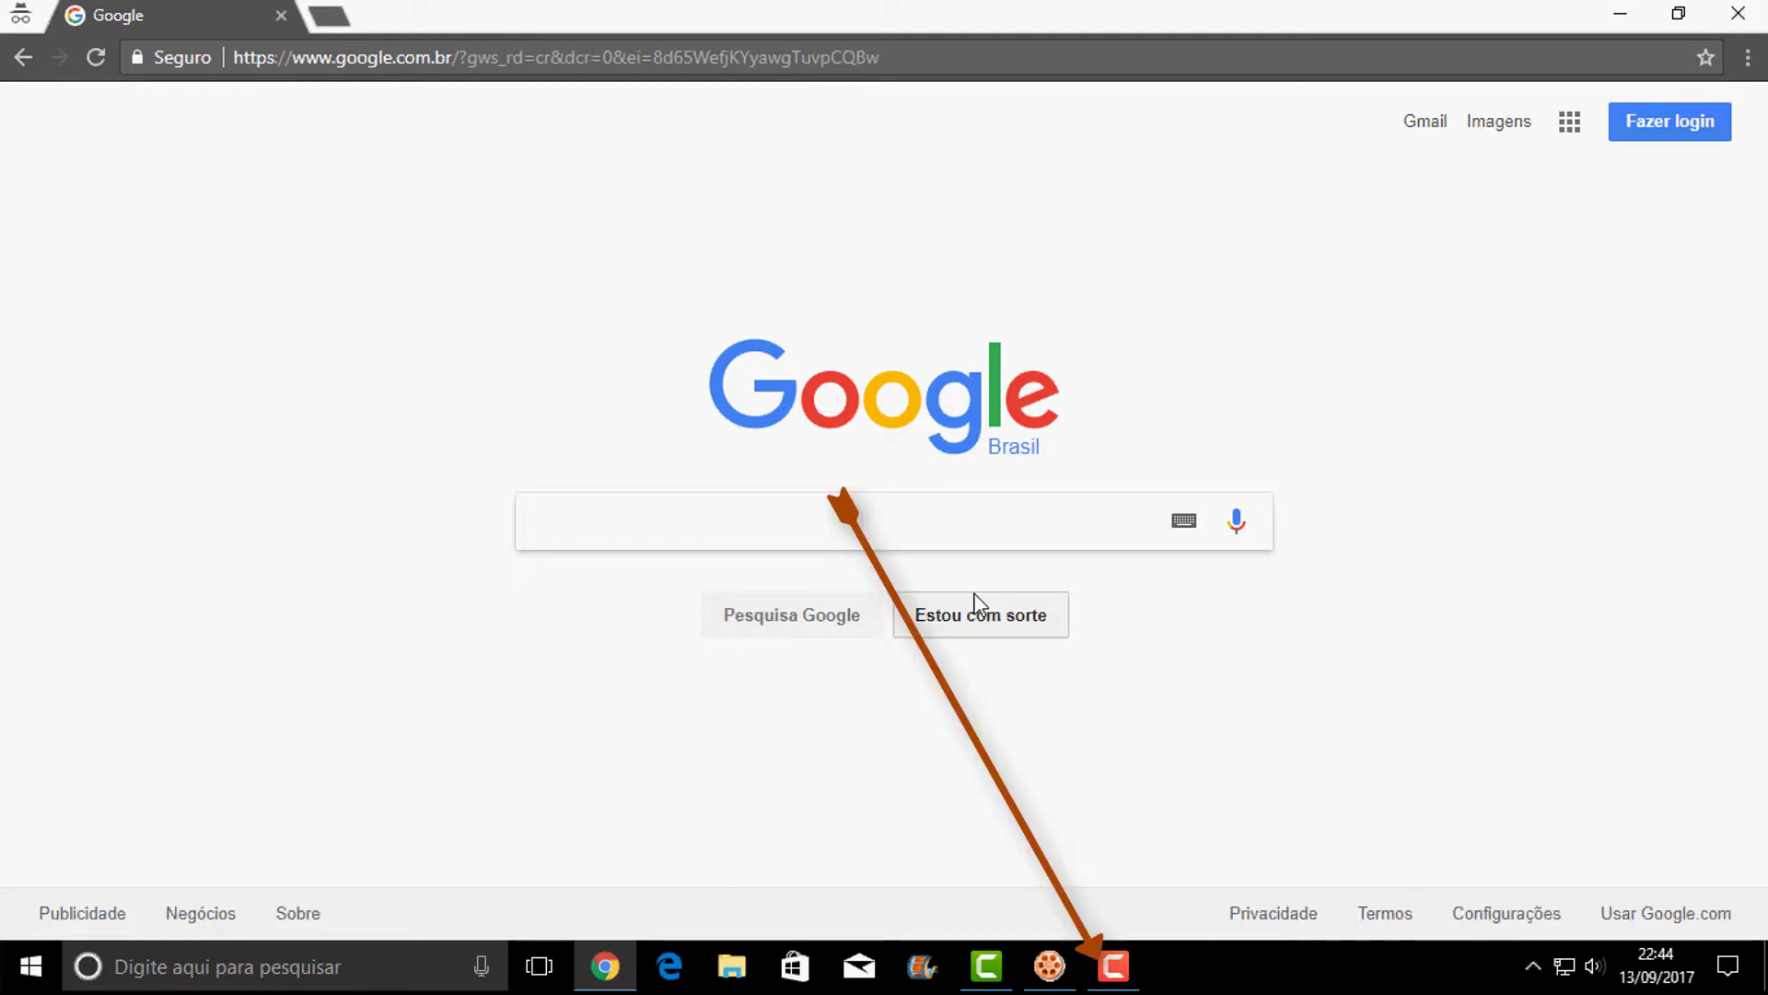
{"action": "left_click", "coordinate": [1102, 966]}
{"action": "left_click", "coordinate": [1105, 966]}
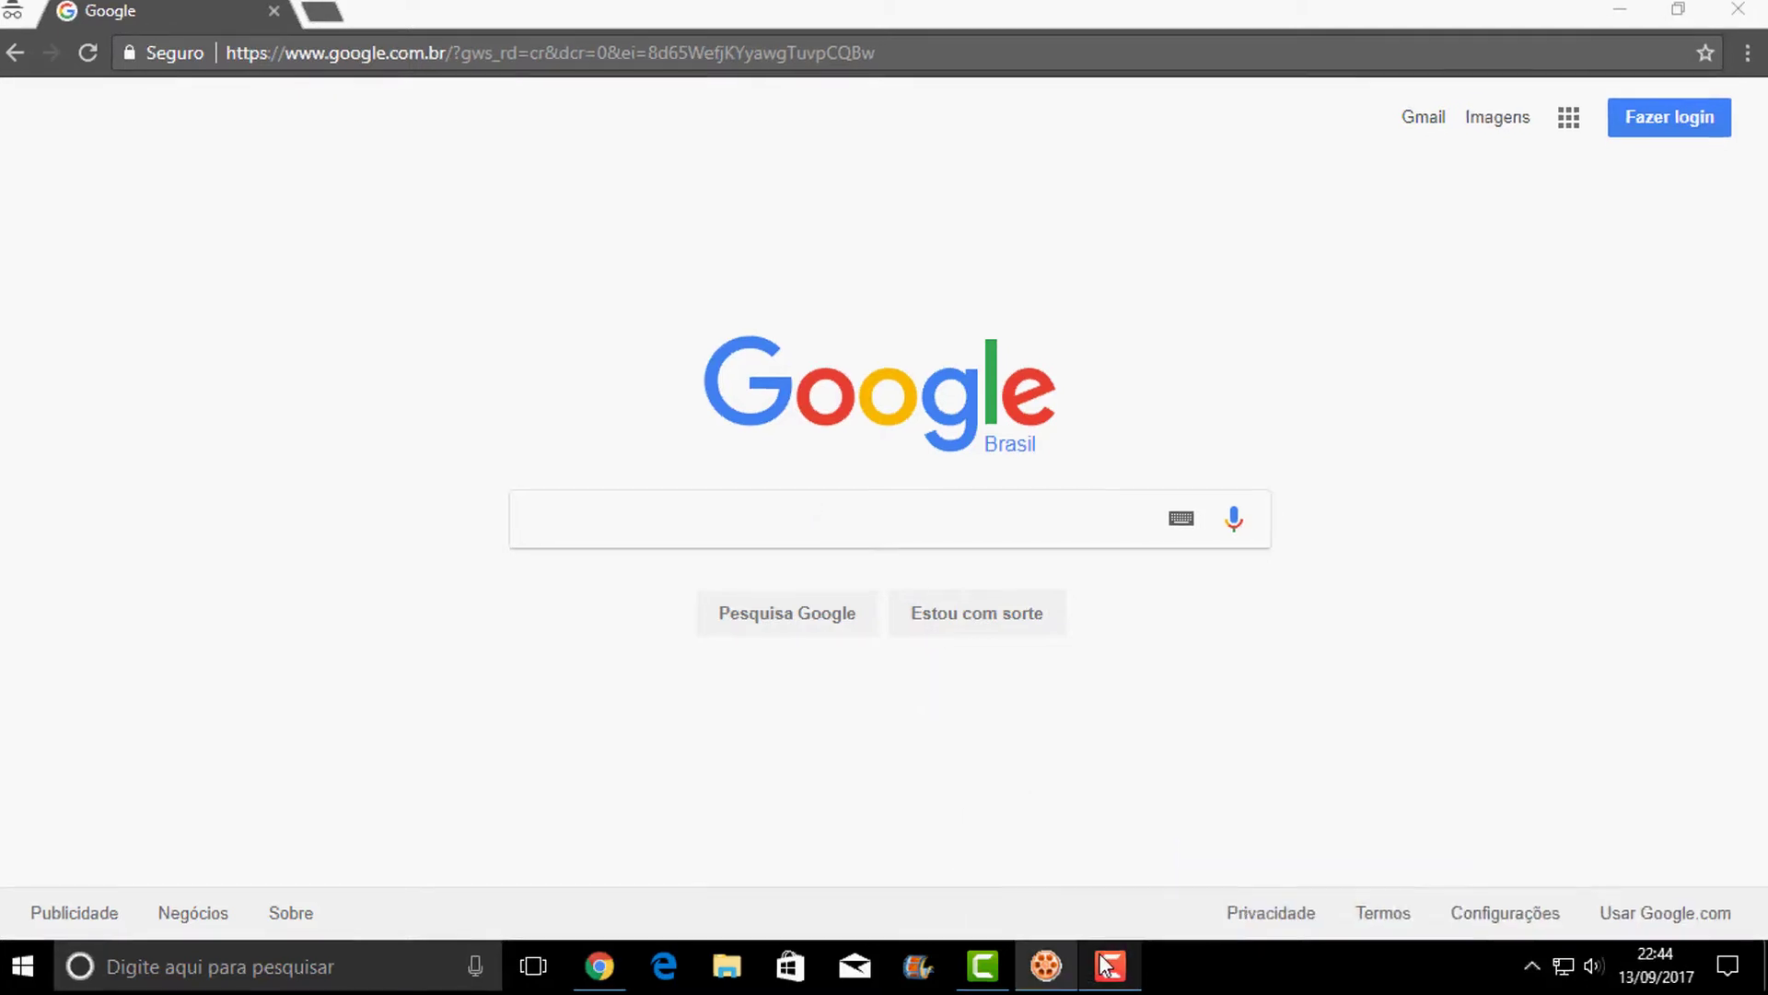
{"action": "left_click", "coordinate": [894, 956]}
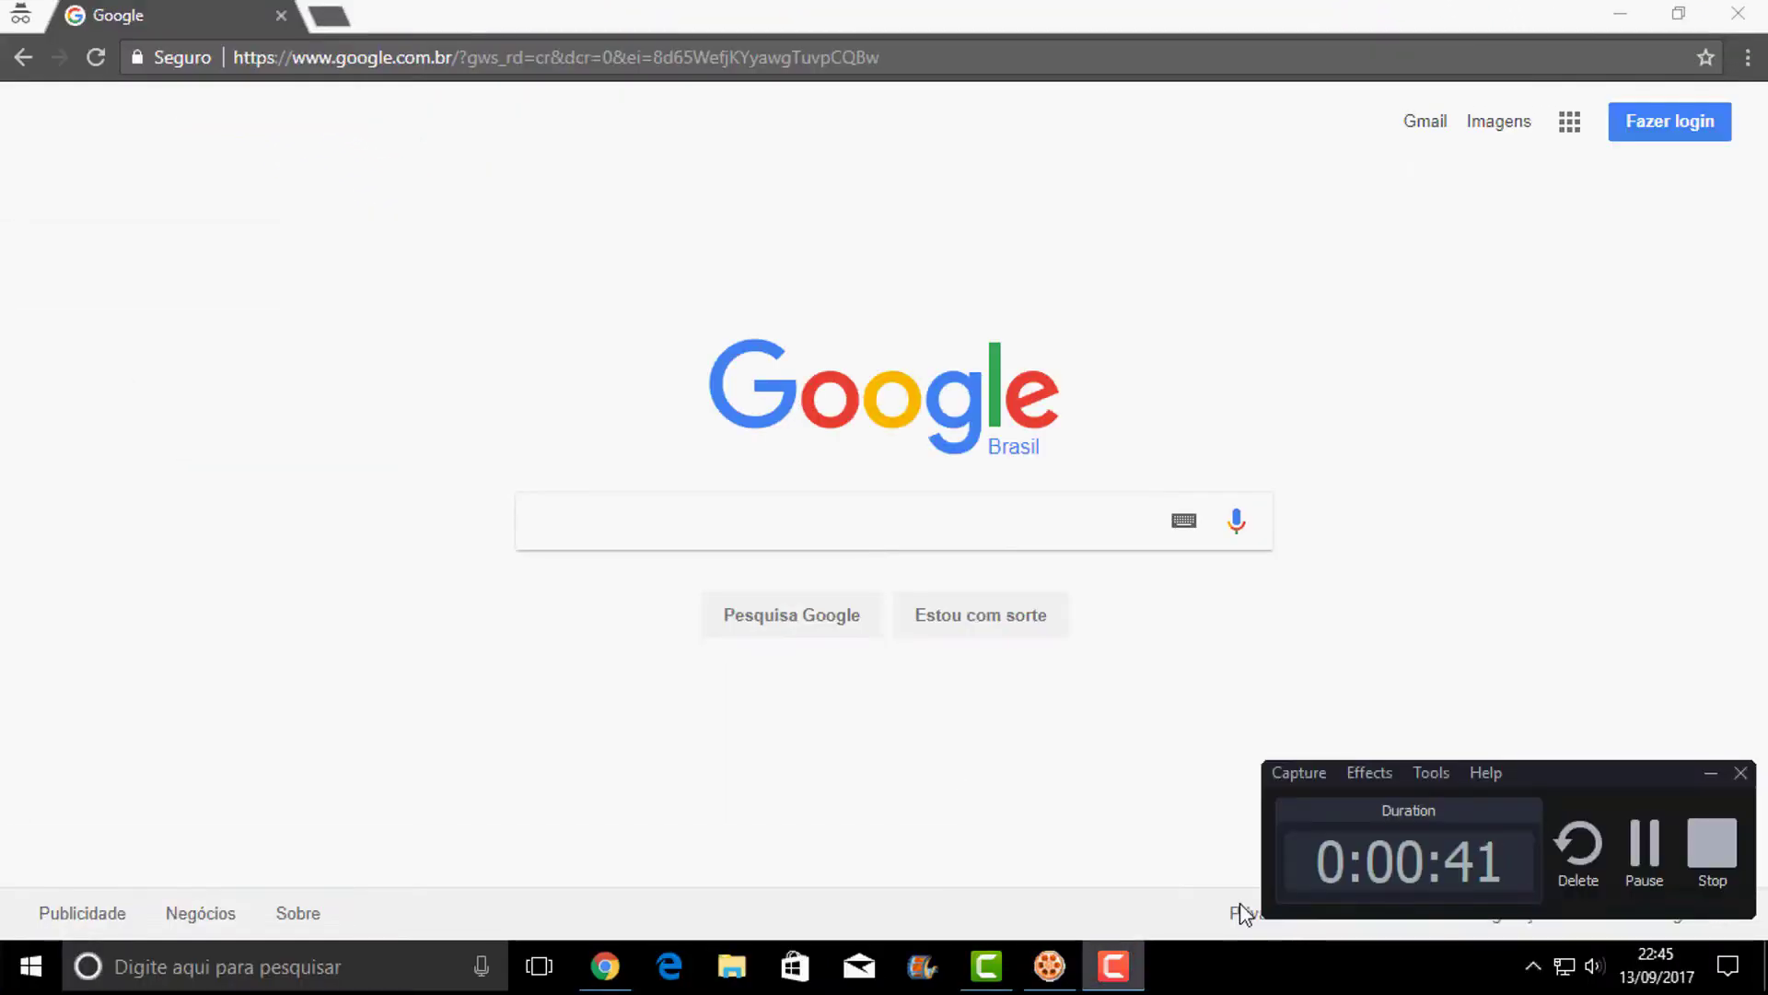
{"action": "left_click", "coordinate": [1711, 843]}
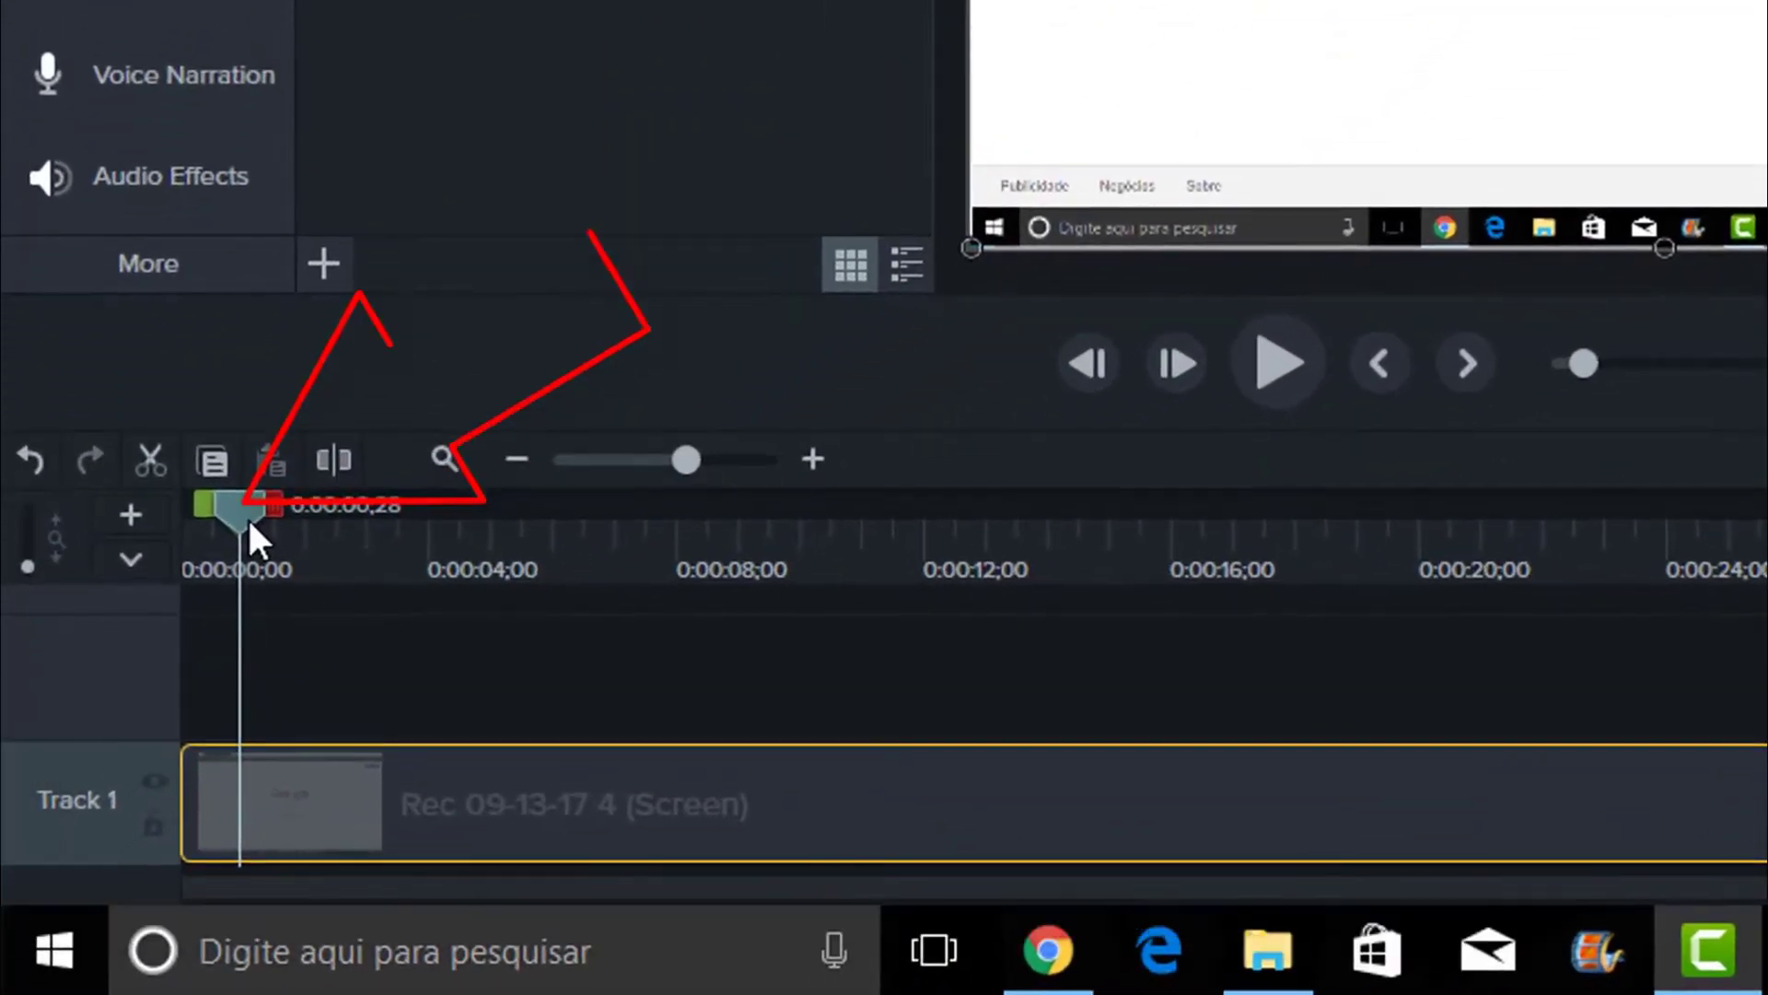
- Add a Zoom-n-Pan animation to the screen recording at 0:00:01;09, zooming to 133% around the Google search box
{"action": "mouse_move", "coordinate": [266, 528]}
{"action": "left_mouse_down"}
{"action": "mouse_move", "coordinate": [245, 518]}
{"action": "mouse_move", "coordinate": [288, 539]}
{"action": "mouse_move", "coordinate": [269, 538]}
{"action": "left_mouse_up"}
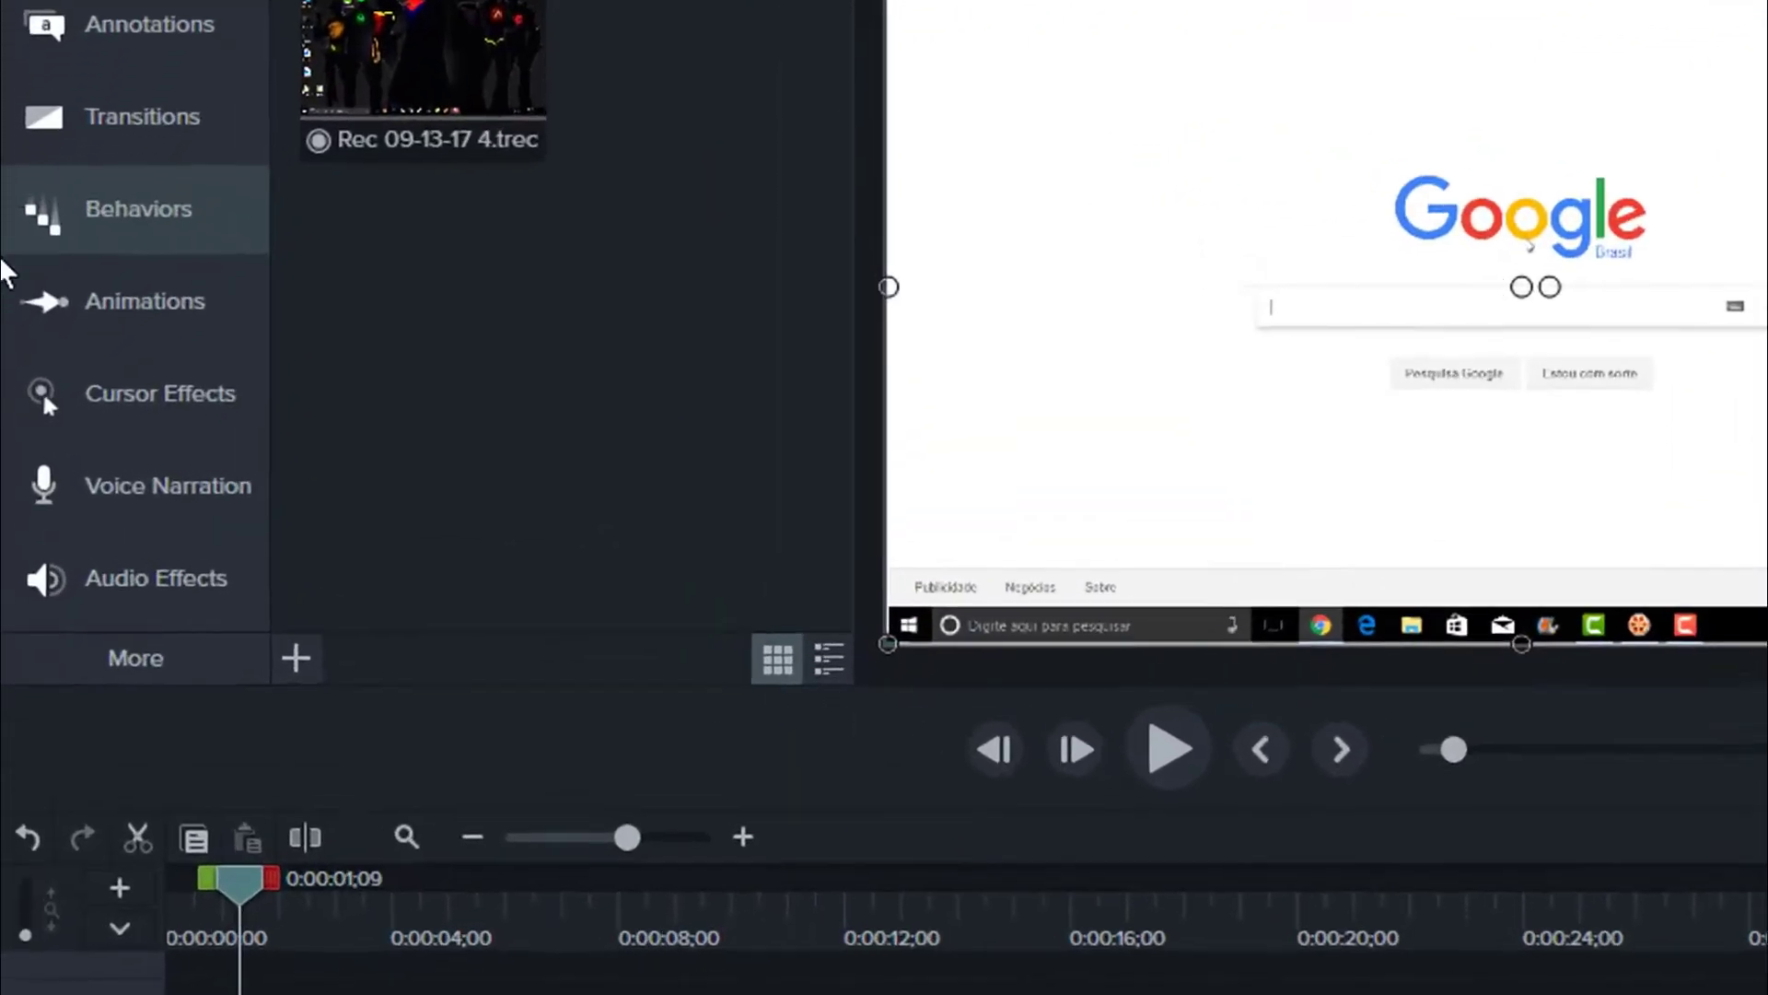
{"action": "left_click", "coordinate": [152, 291]}
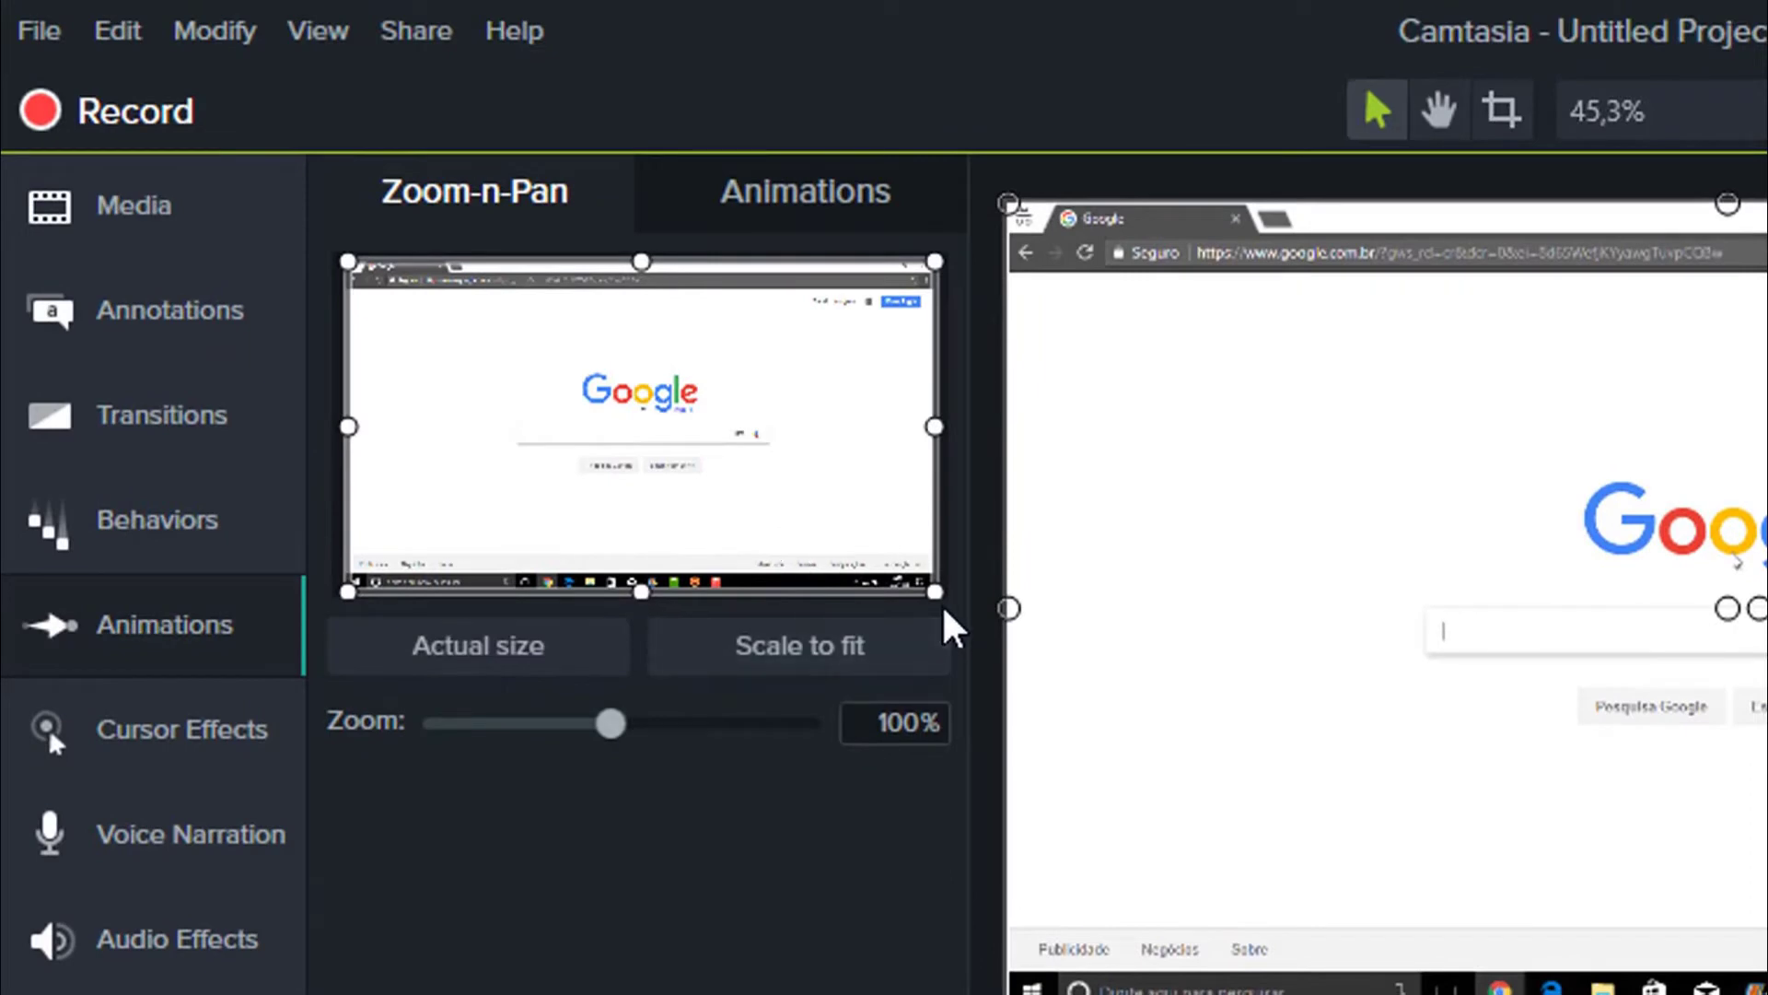
{"action": "left_click_drag", "start_coordinate": [935, 591], "coordinate": [543, 375]}
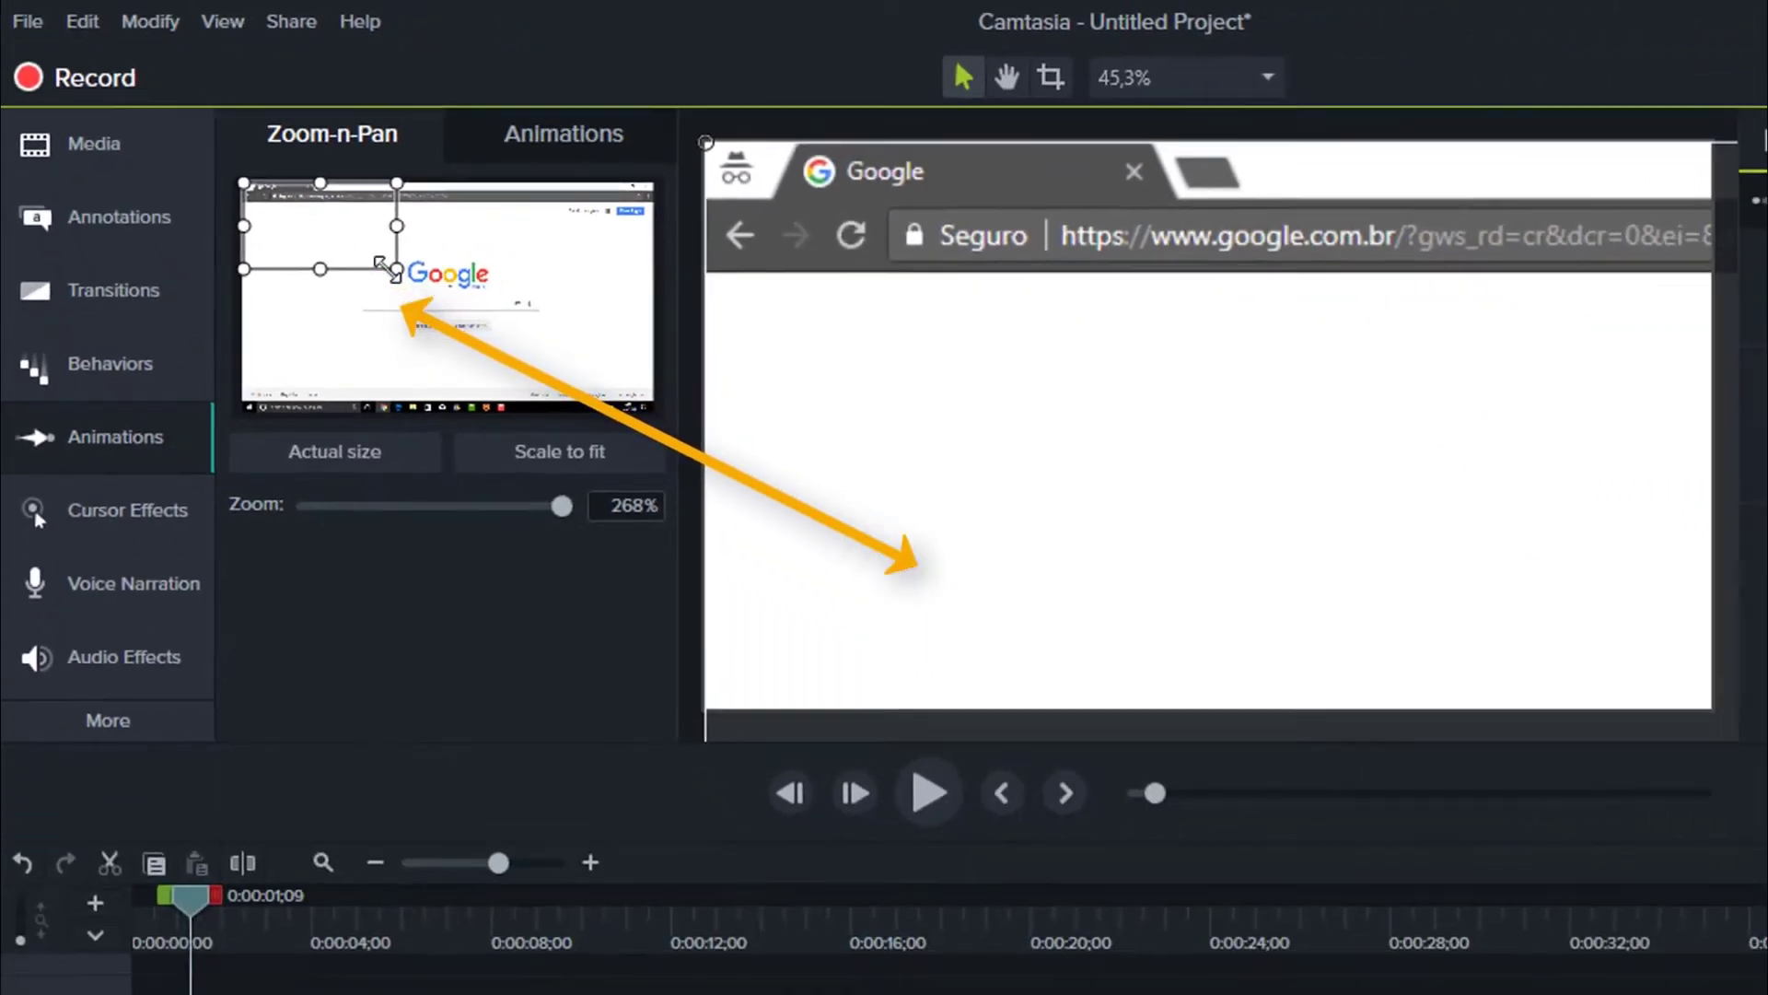
{"action": "left_click_drag", "start_coordinate": [472, 327], "coordinate": [700, 494]}
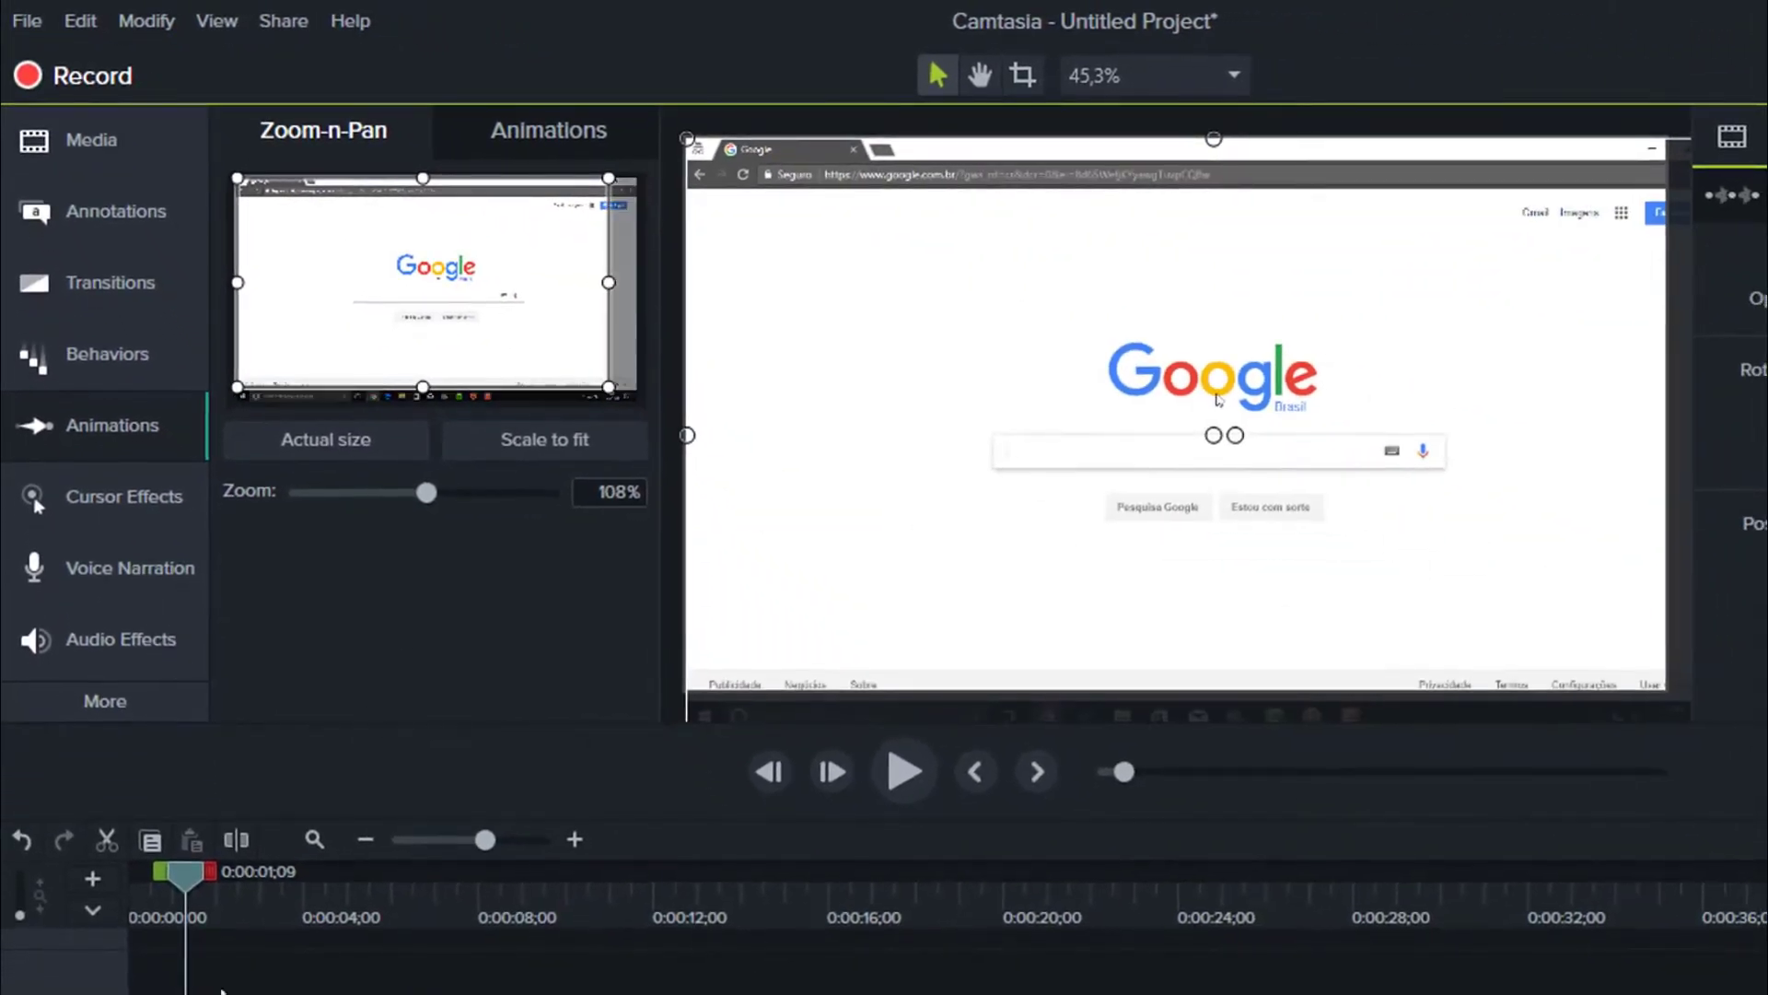
{"action": "left_click", "coordinate": [276, 433]}
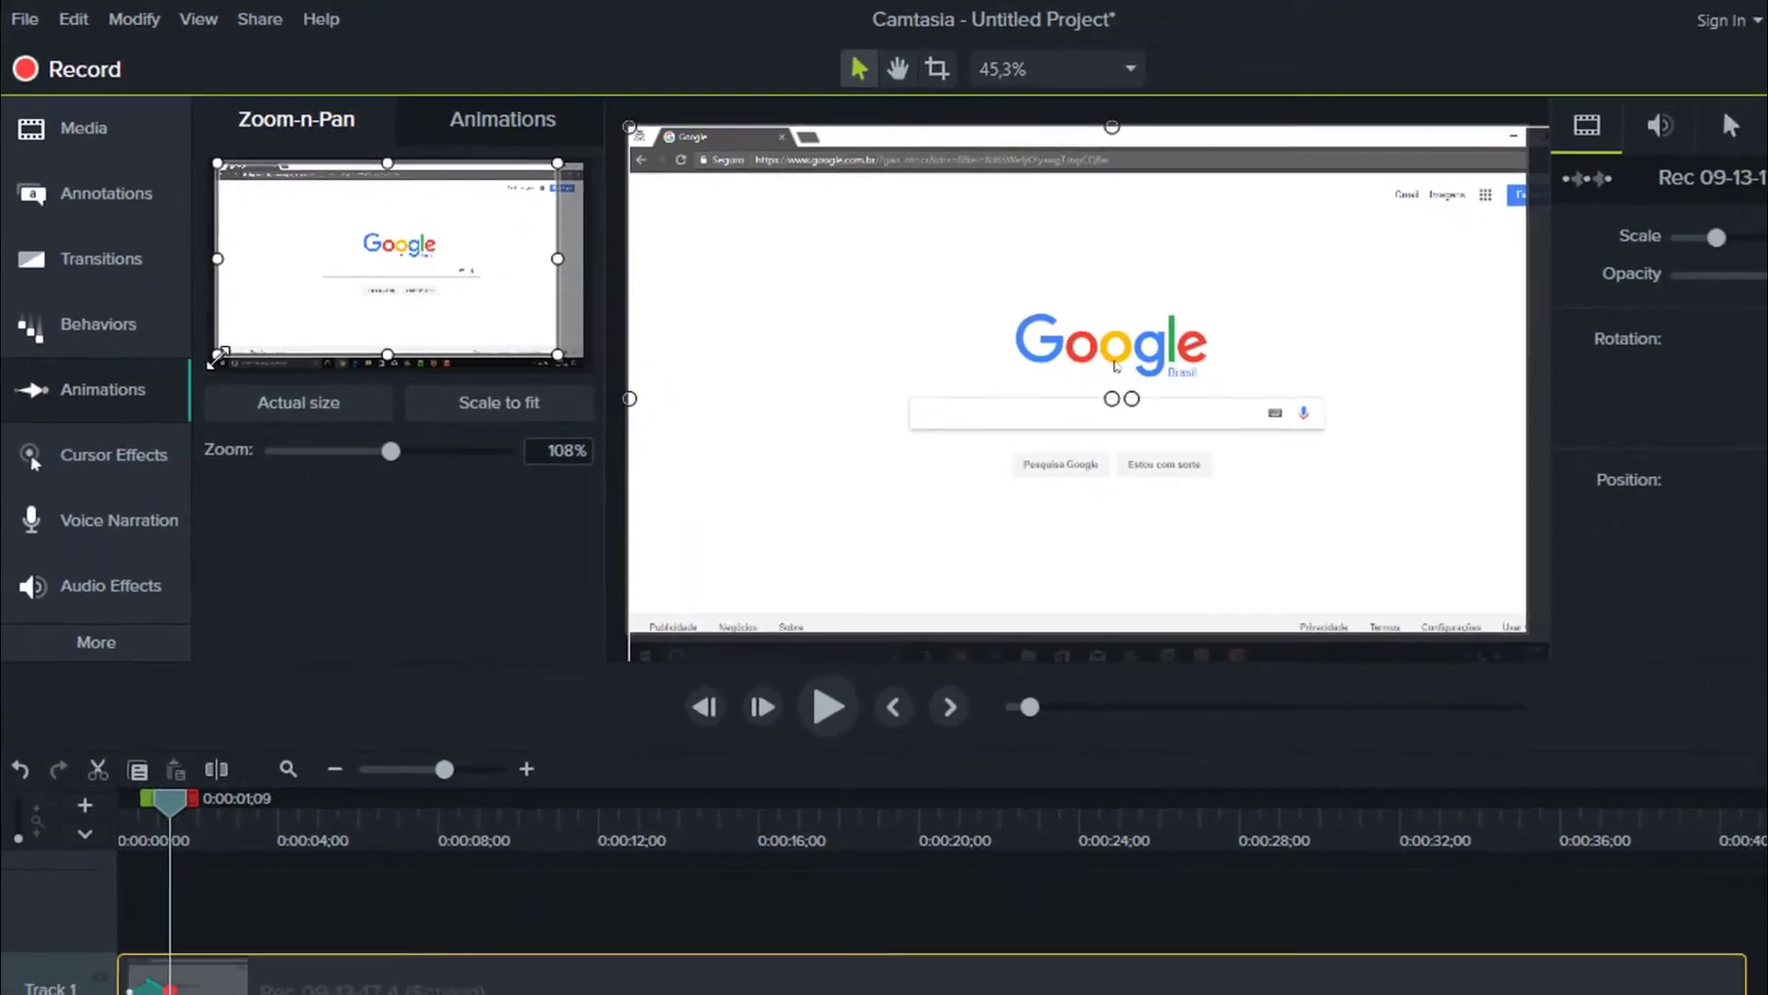
{"action": "left_click_drag", "start_coordinate": [237, 389], "coordinate": [275, 309]}
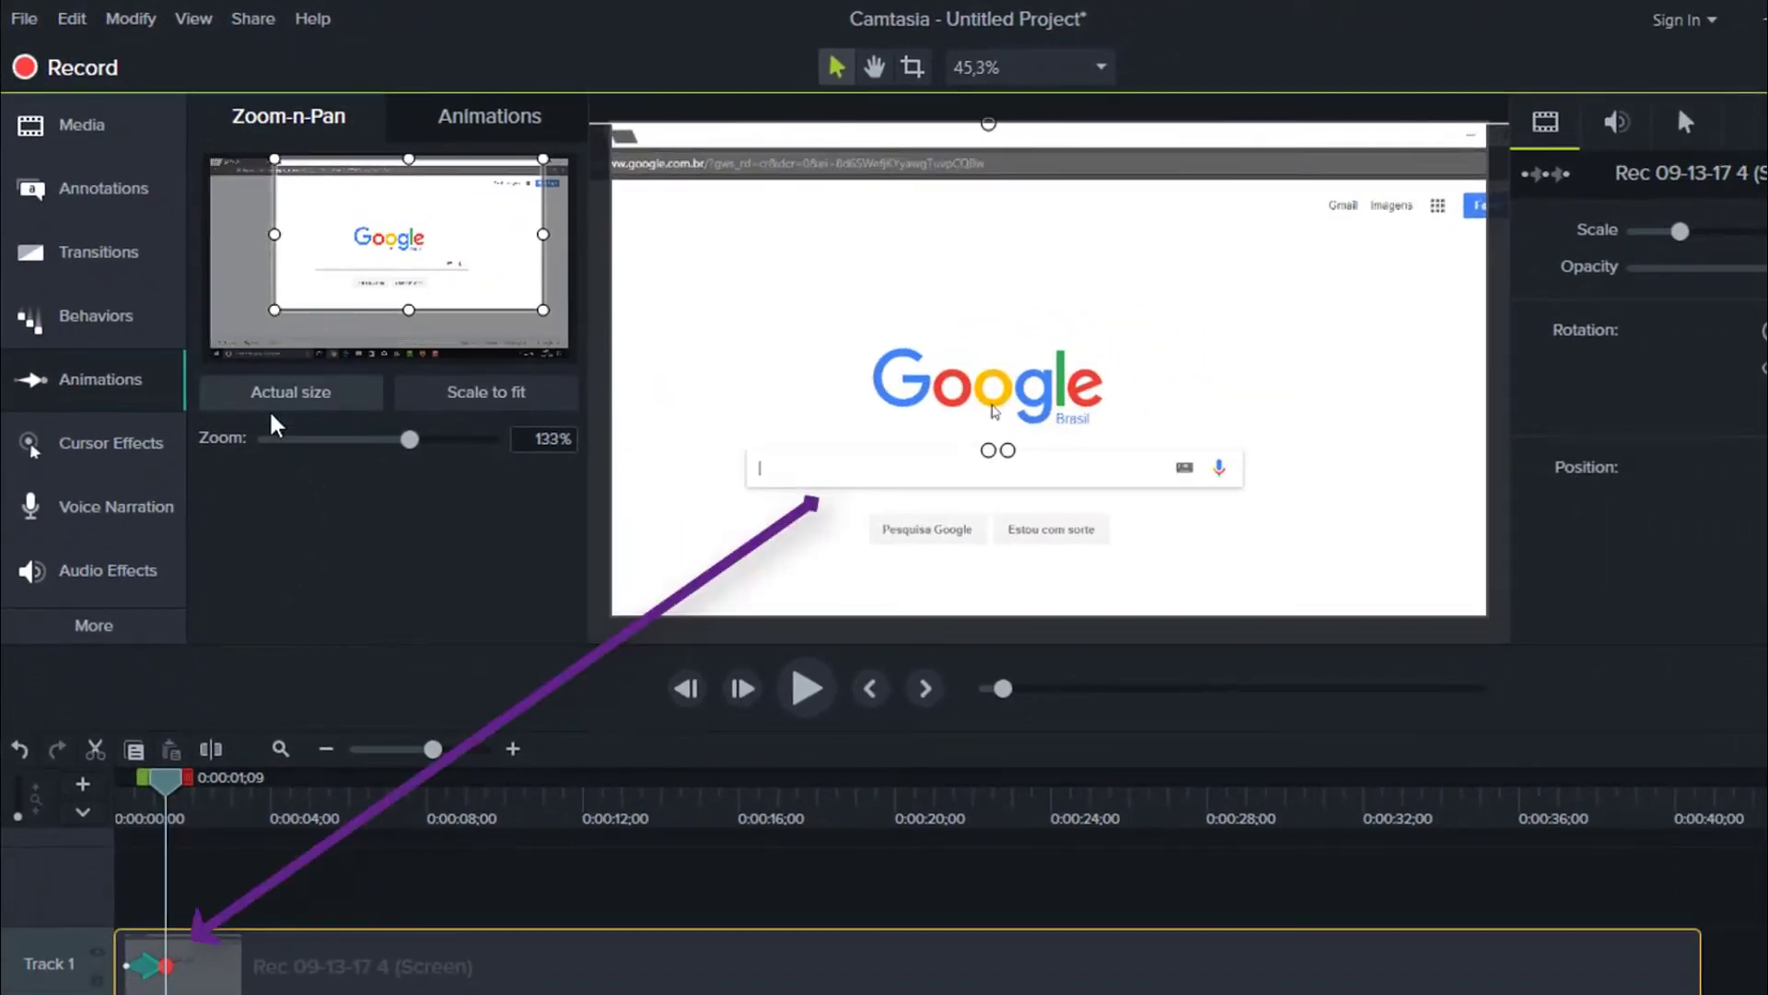
- Preview the zoom animation from the start of the timeline and pause at 0:00:02;29
{"action": "mouse_move", "coordinate": [171, 794]}
{"action": "left_mouse_down"}
{"action": "mouse_move", "coordinate": [244, 794]}
{"action": "mouse_move", "coordinate": [147, 811]}
{"action": "left_mouse_up"}
{"action": "left_click", "coordinate": [120, 818]}
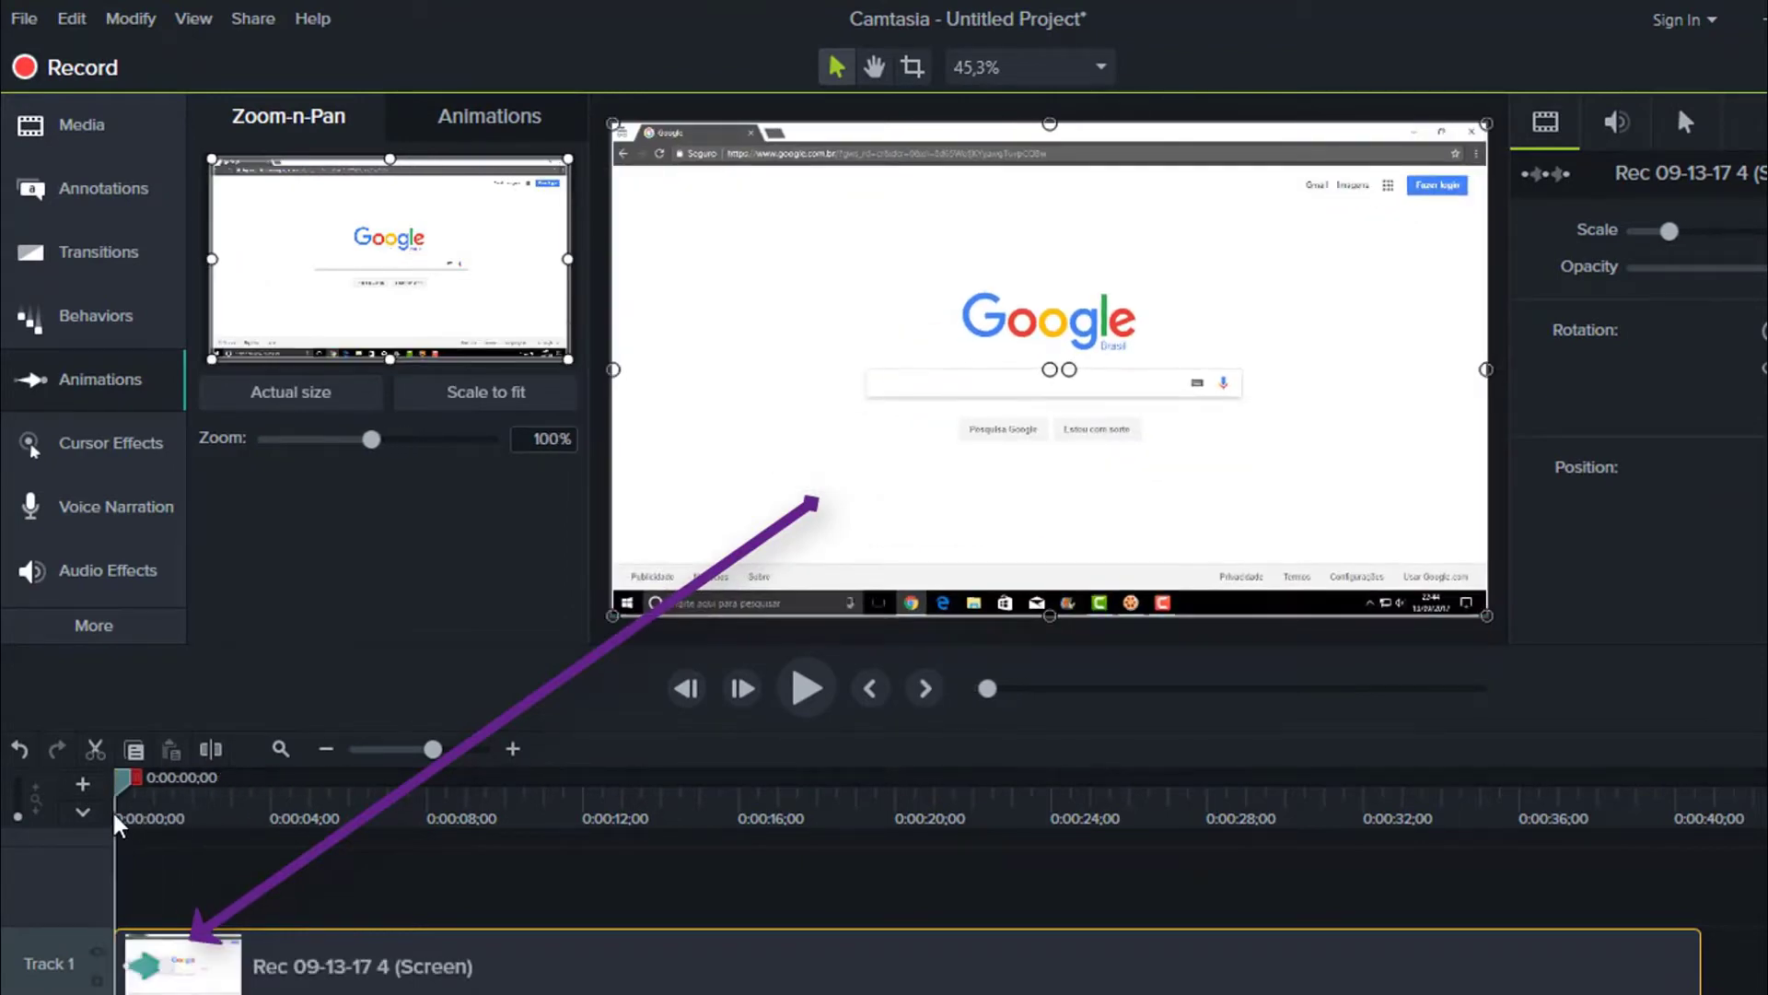
{"action": "left_click", "coordinate": [809, 690]}
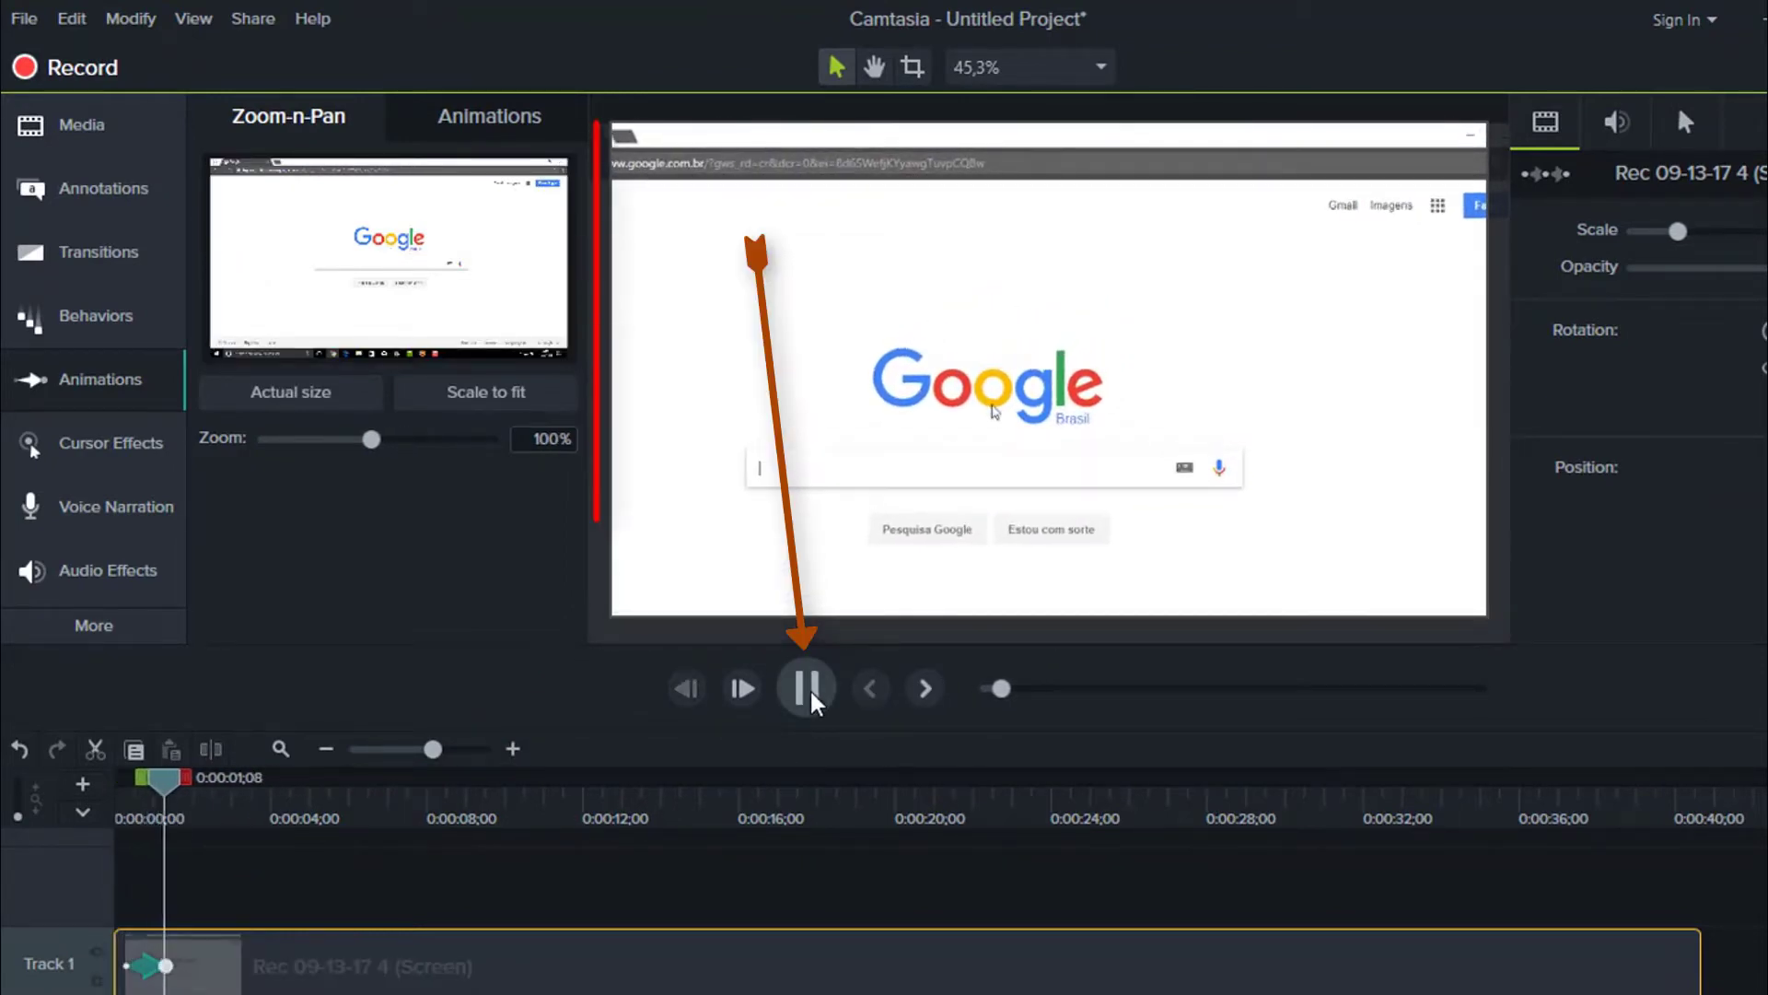
{"action": "left_click", "coordinate": [807, 691]}
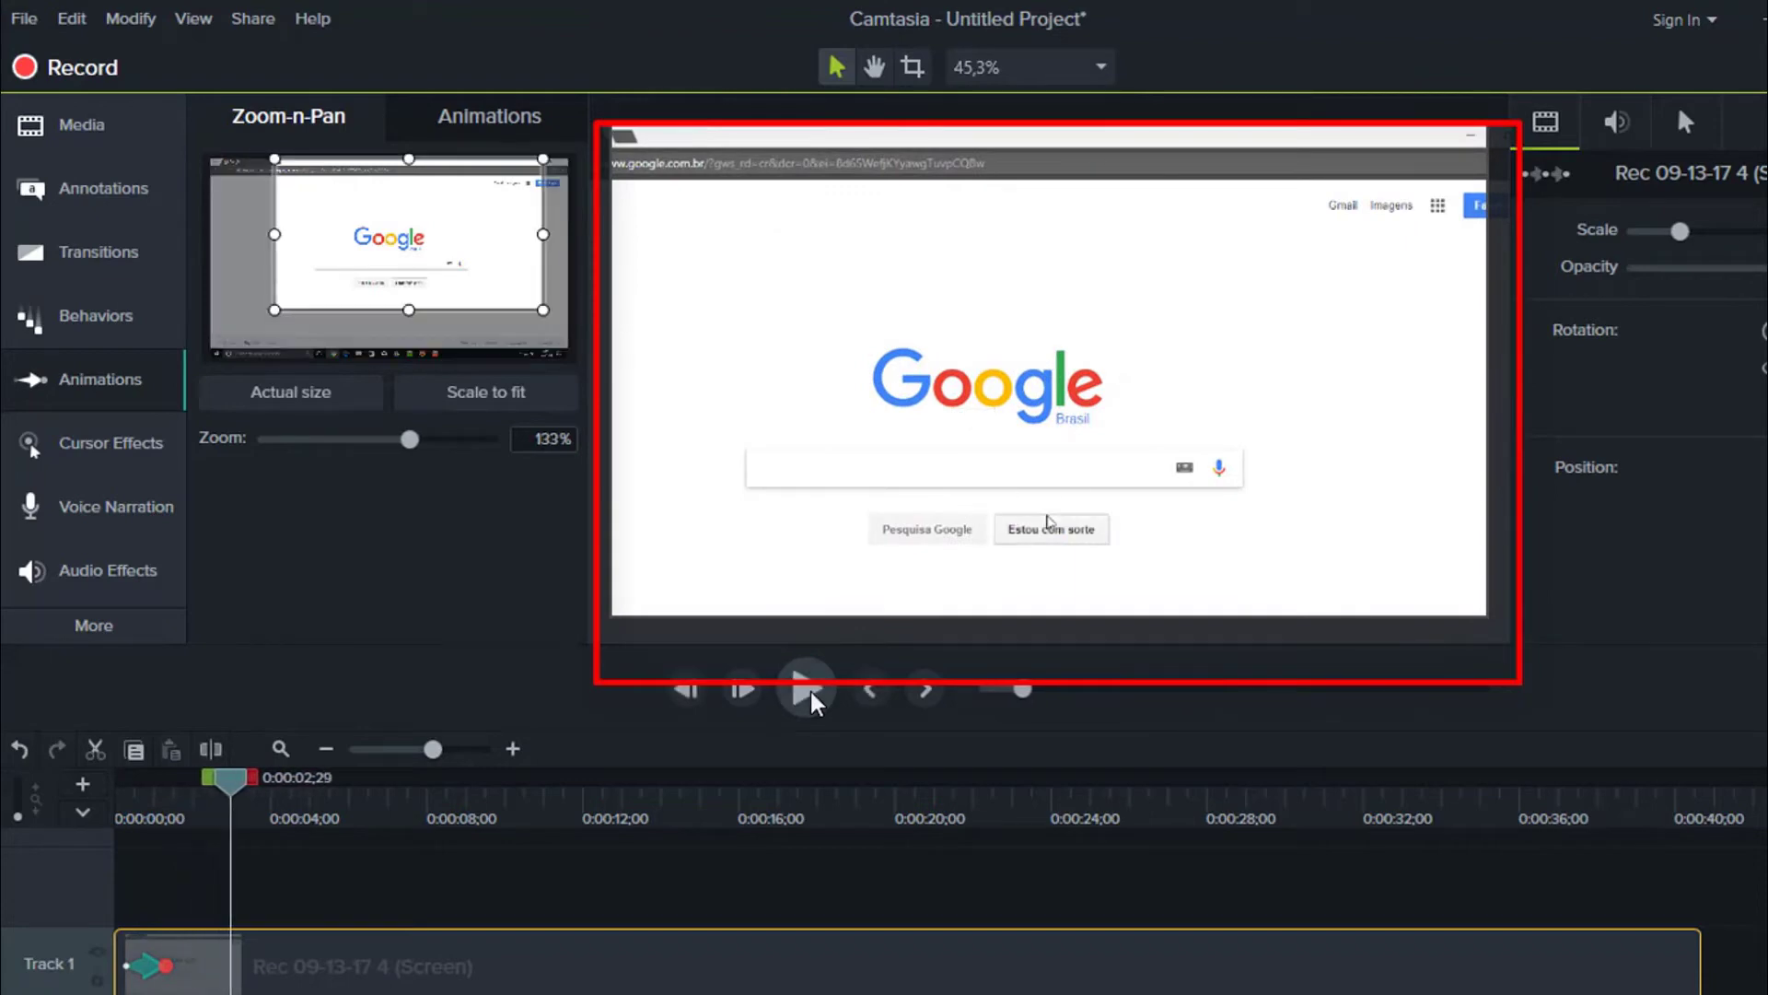
- Add a second Zoom-n-Pan animation at 0:00:02;29 that eases the zoom out to 115%, and preview it up to 0:00:03;18
{"action": "left_click_drag", "start_coordinate": [270, 309], "coordinate": [229, 344]}
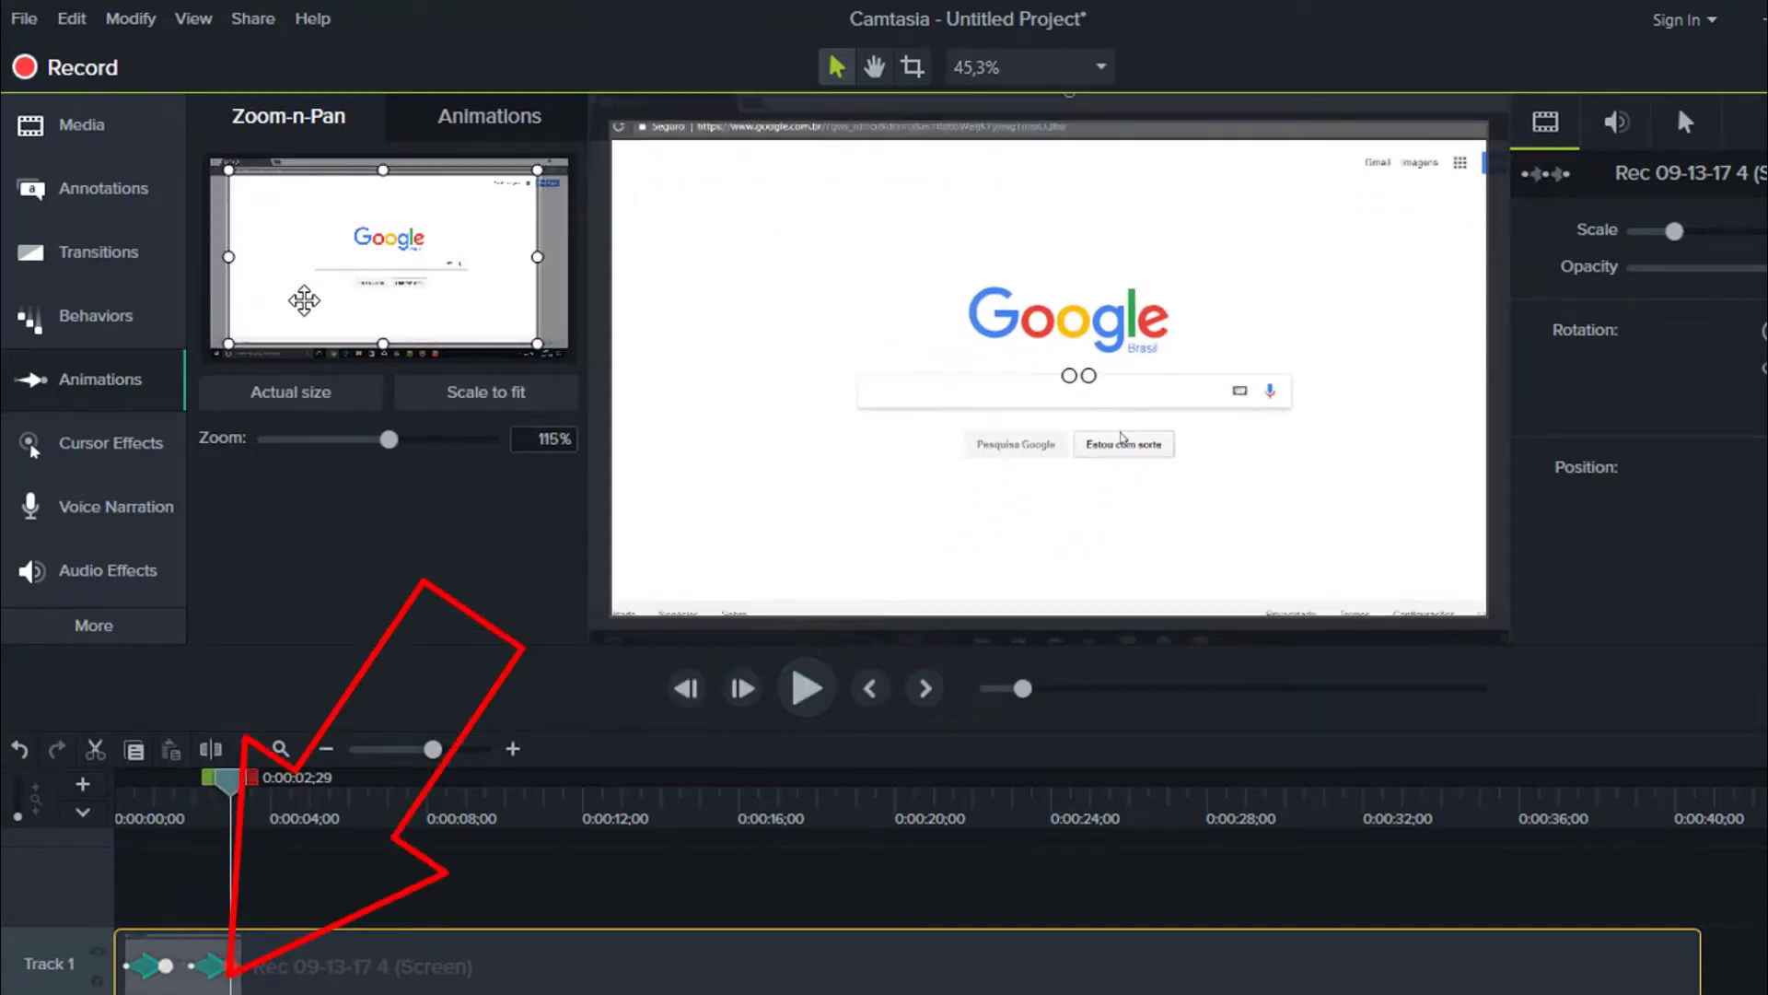
{"action": "left_click", "coordinate": [808, 718]}
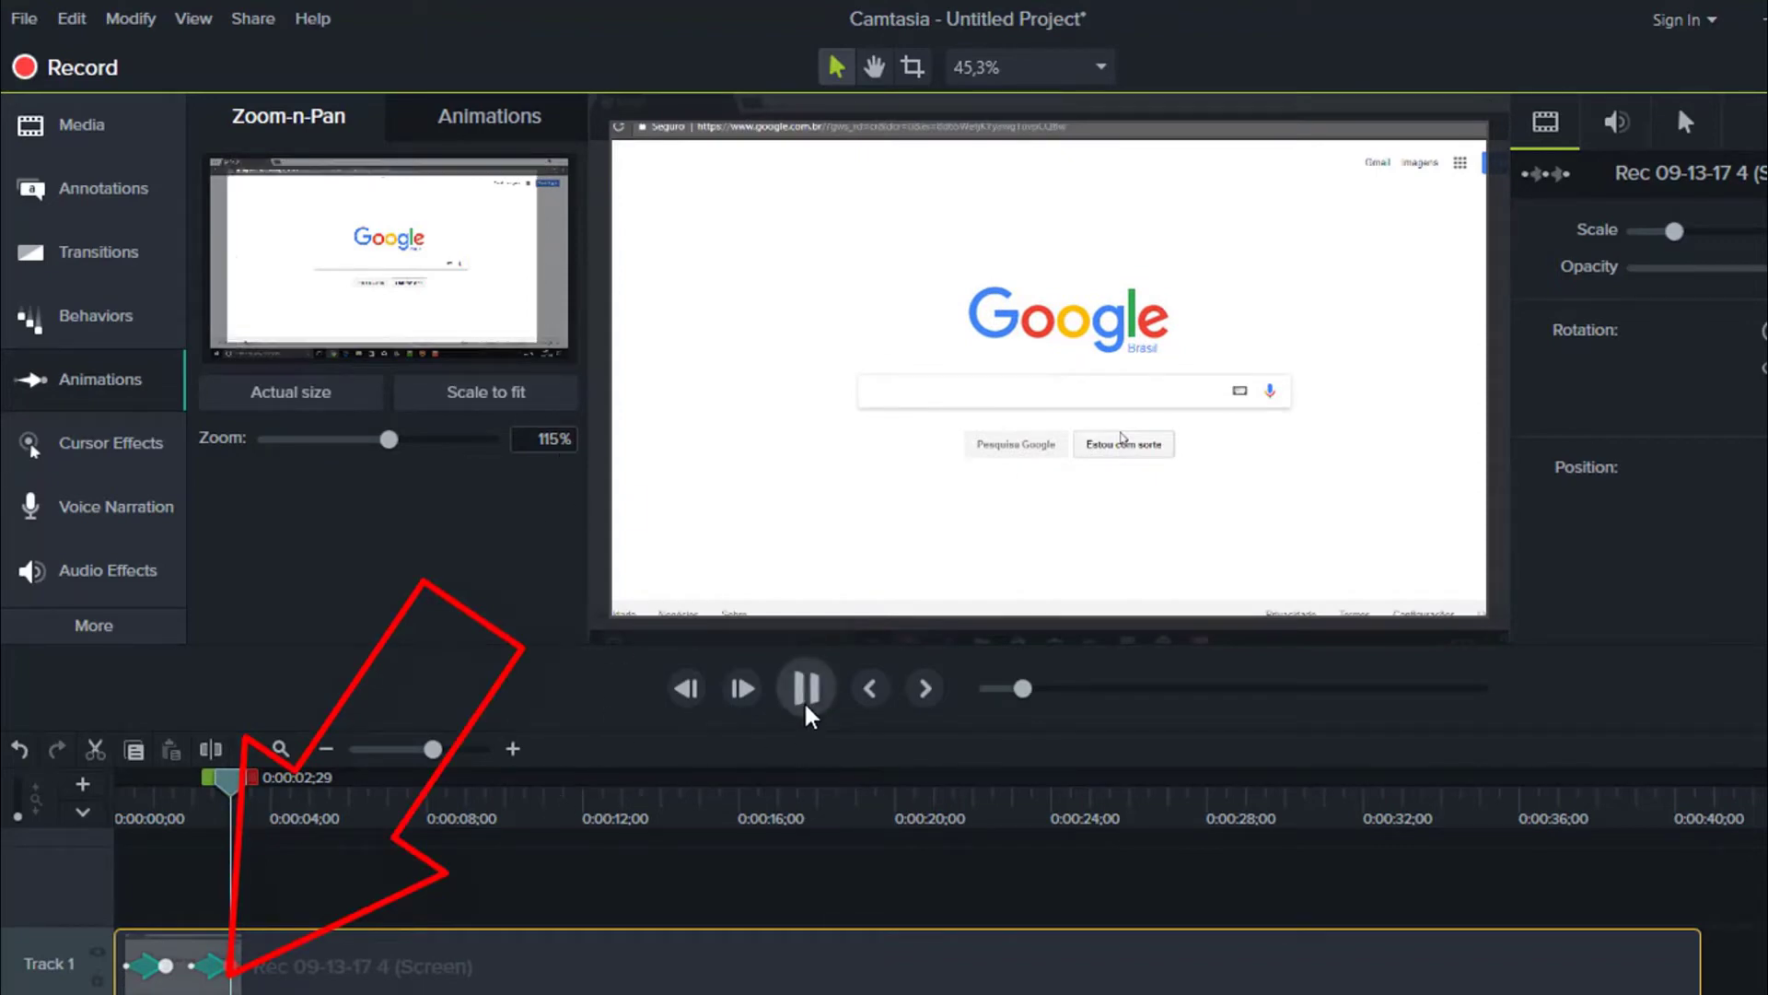
{"action": "left_click", "coordinate": [808, 716]}
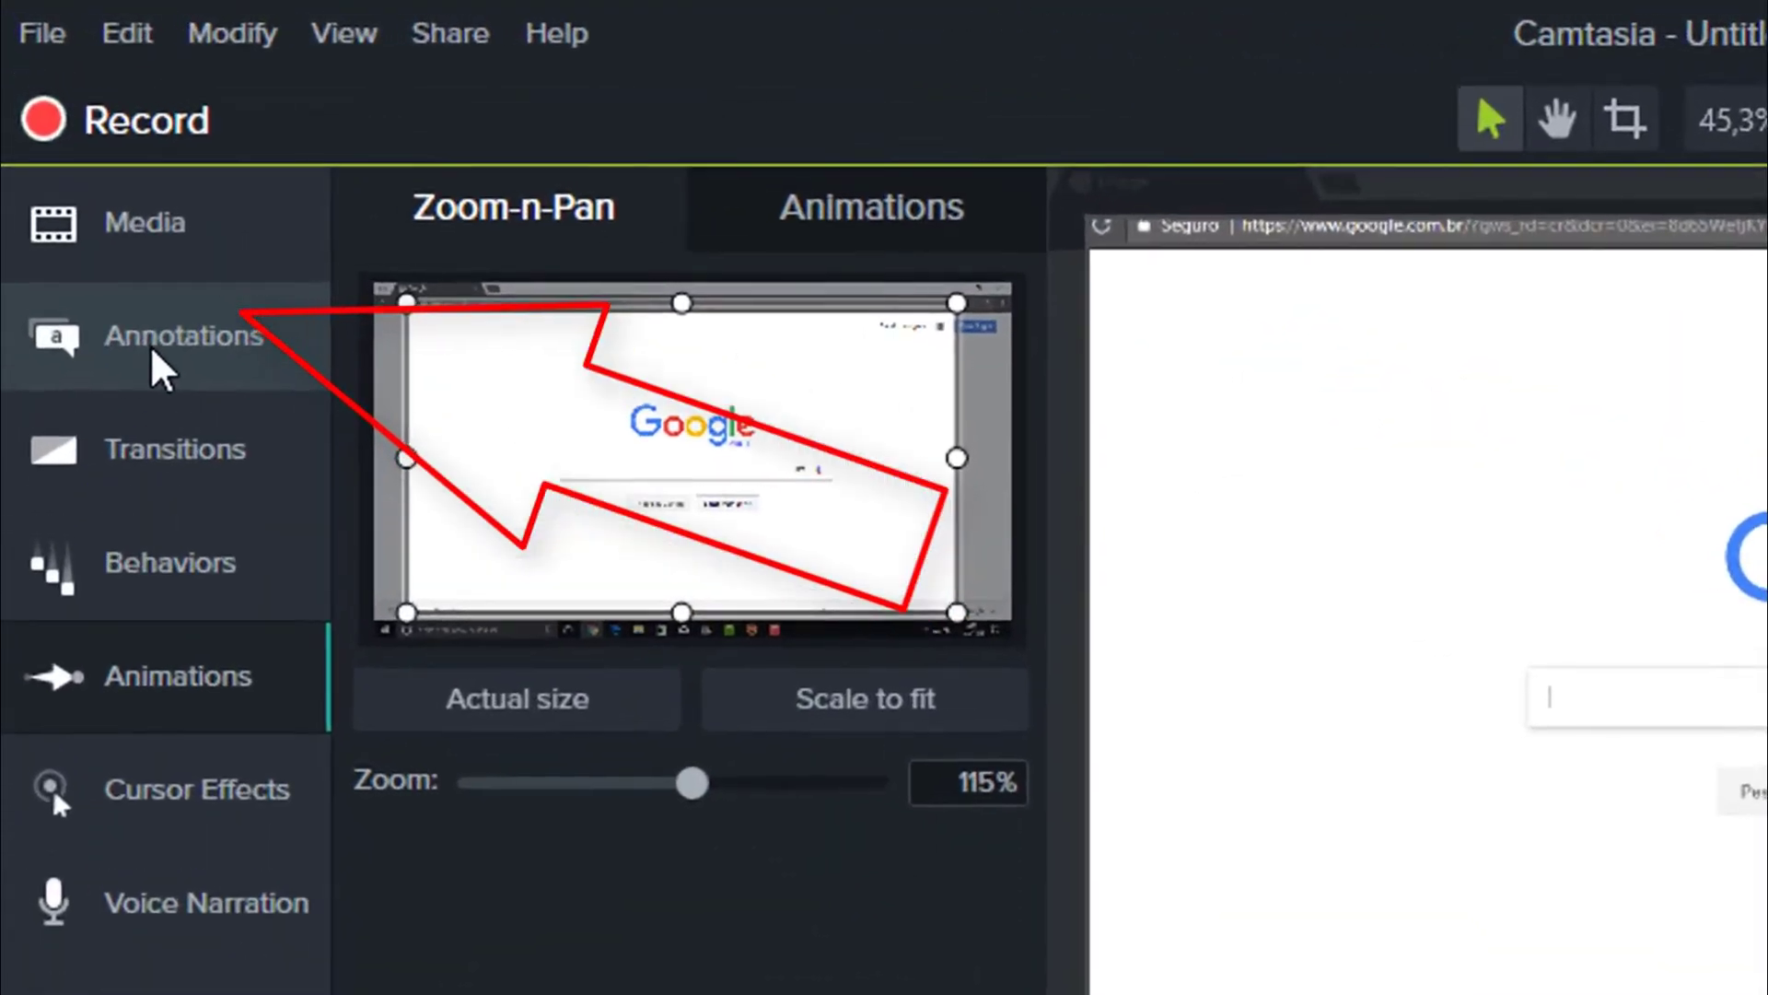
- Show callouts of all styles and place the teal arrow callout on Track 2, starting at about 5 seconds
{"action": "left_click", "coordinate": [86, 198]}
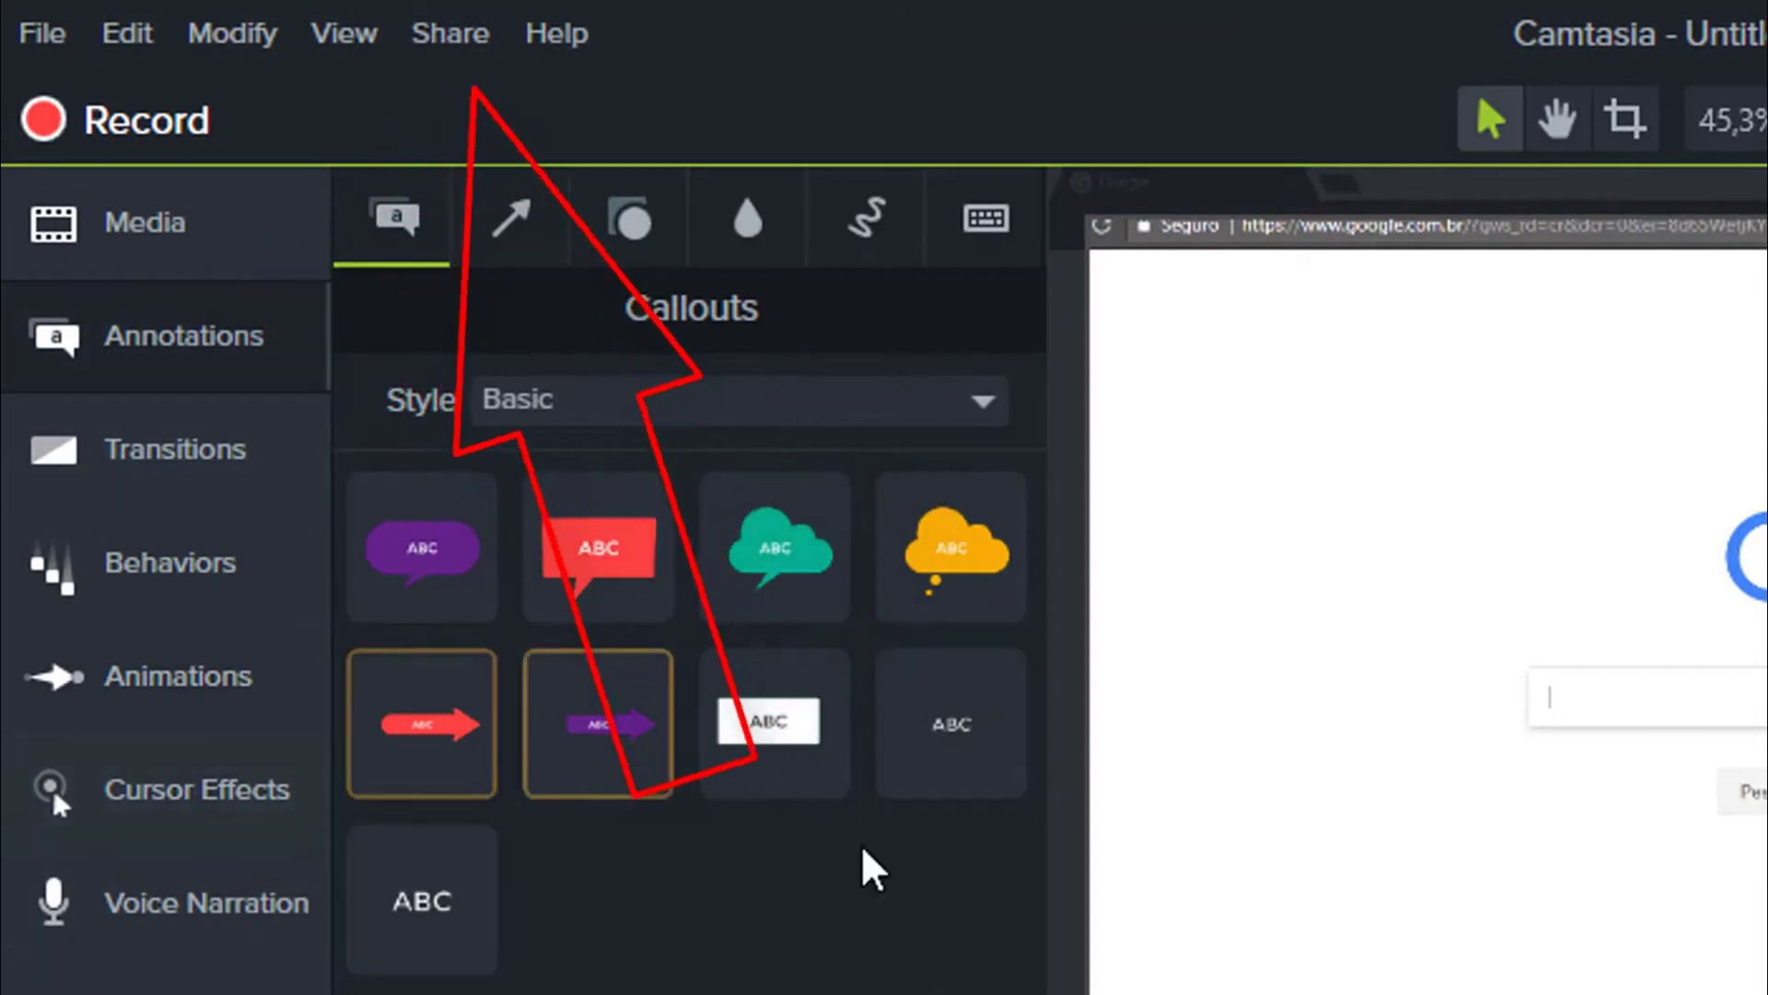
{"action": "left_click", "coordinate": [995, 416]}
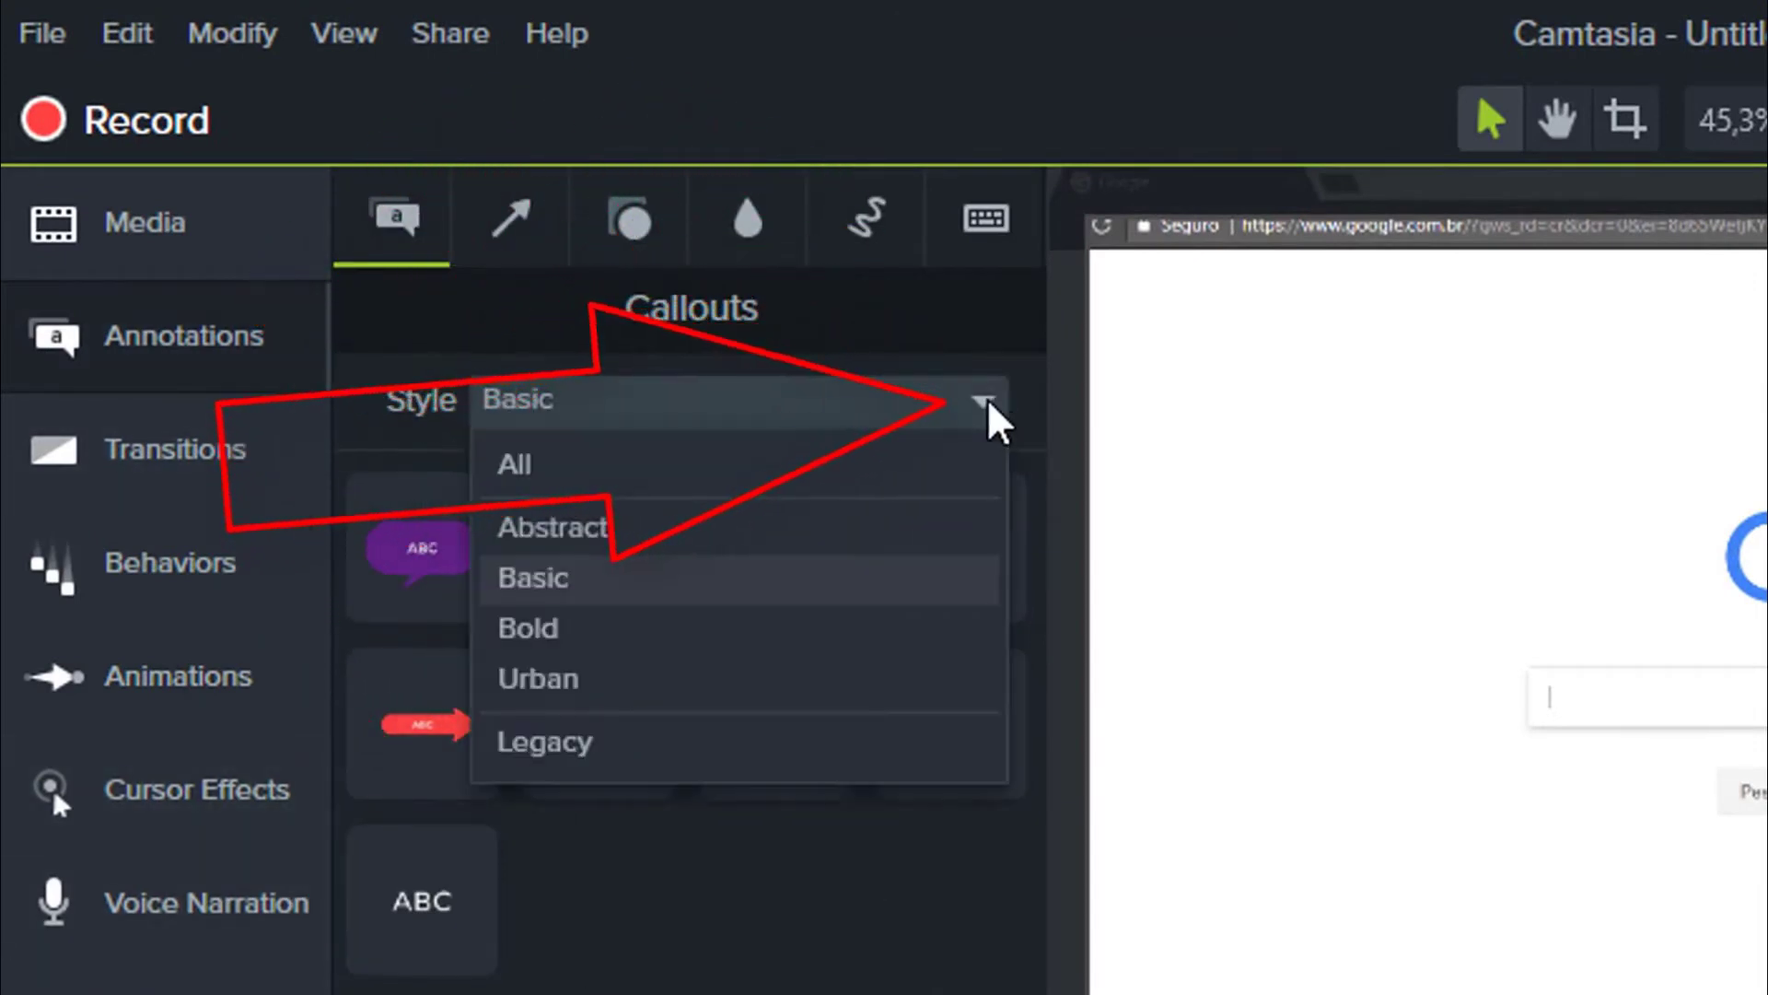
{"action": "left_click", "coordinate": [805, 479]}
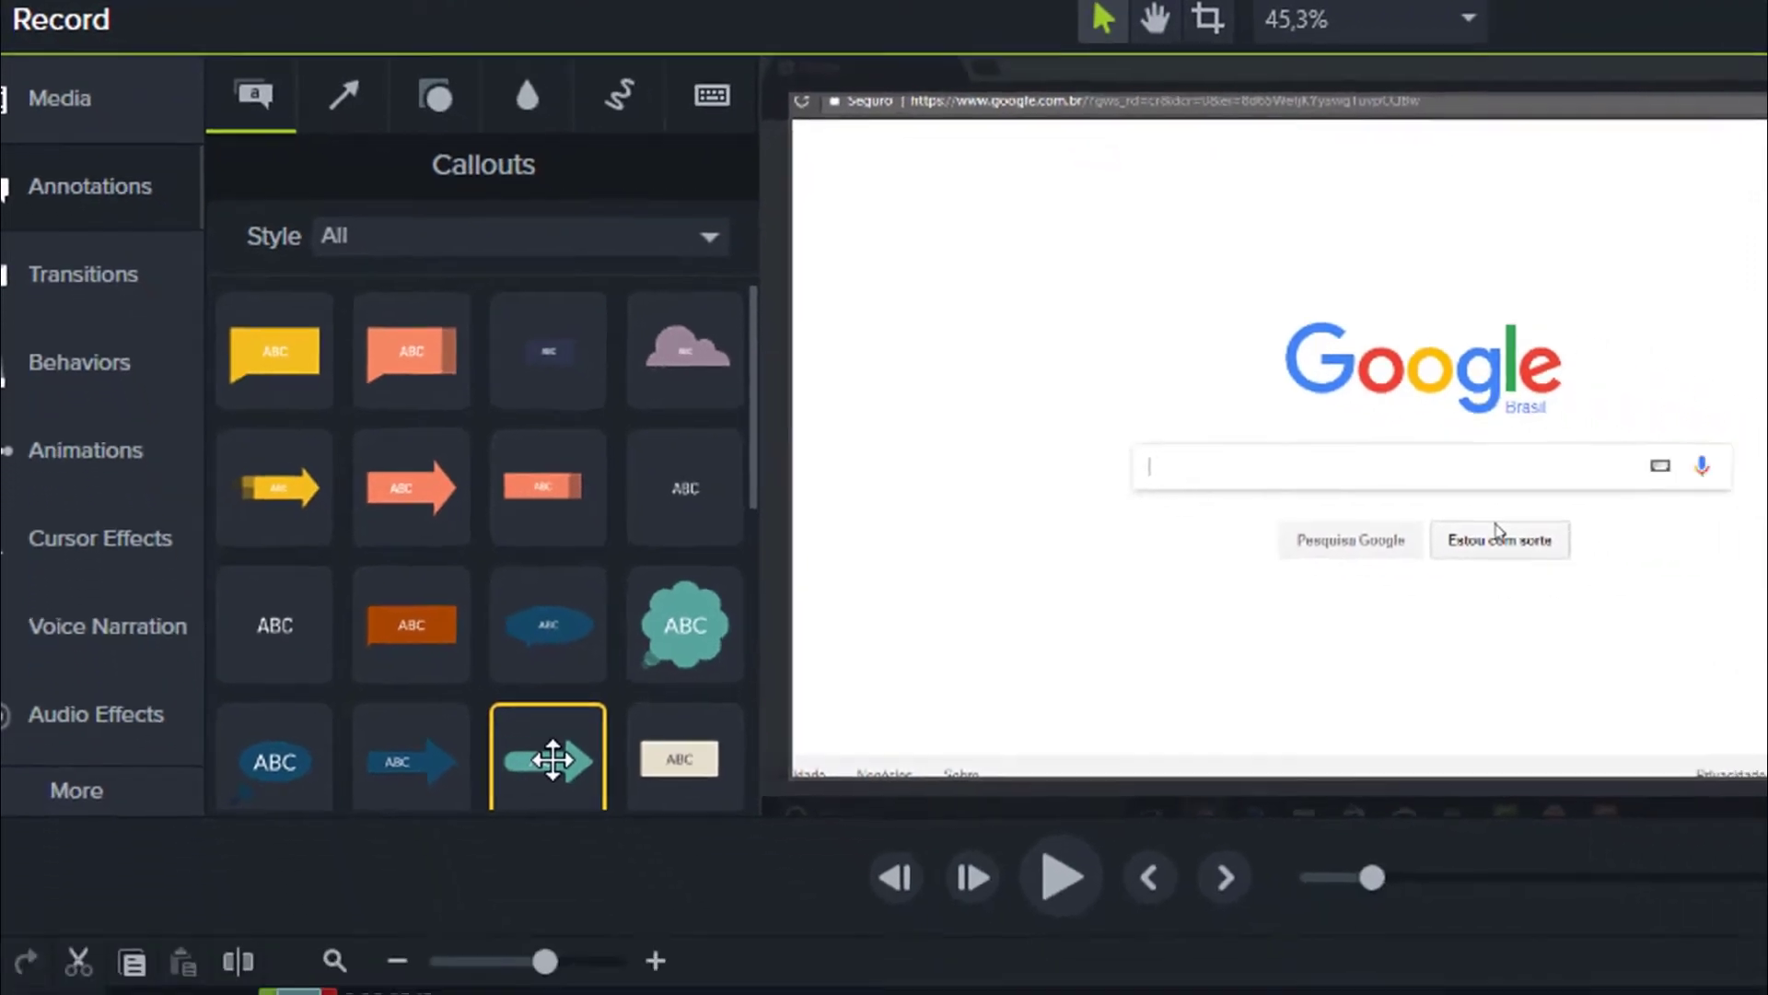
{"action": "left_click_drag", "start_coordinate": [552, 760], "coordinate": [291, 910]}
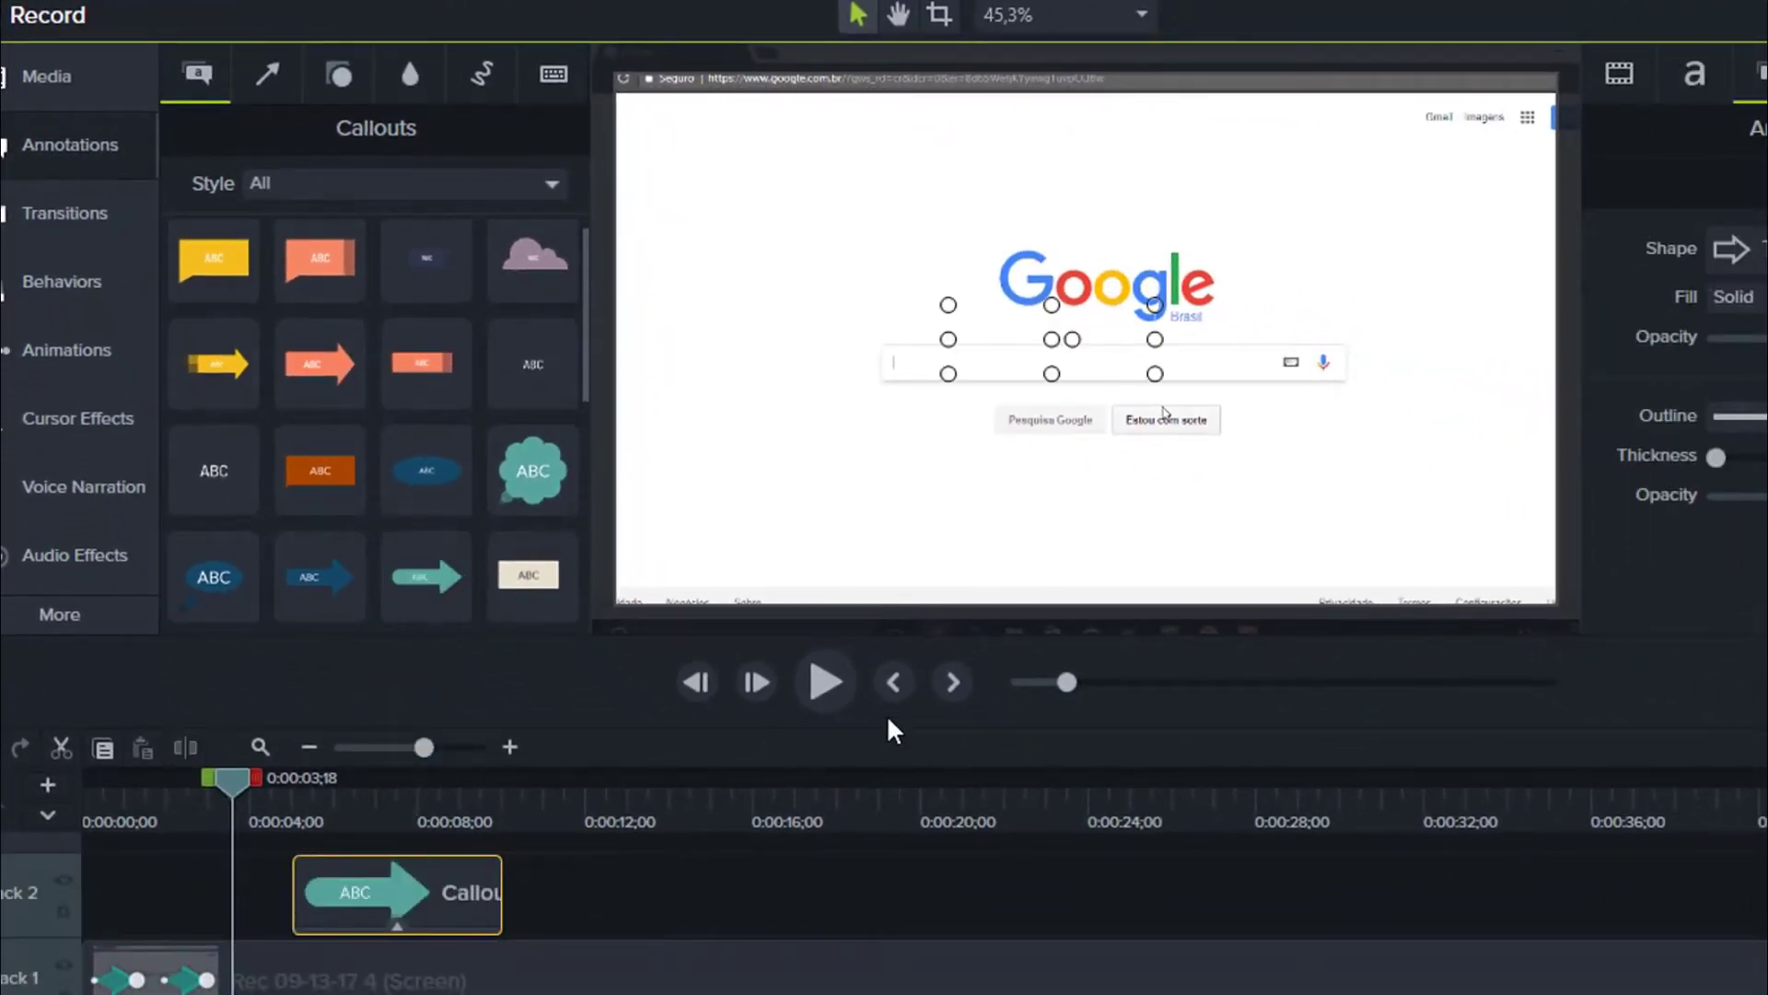
- Advance playback to 0:00:05;15 and rotate the arrow callout on the canvas so that it points left
{"action": "left_click", "coordinate": [838, 684]}
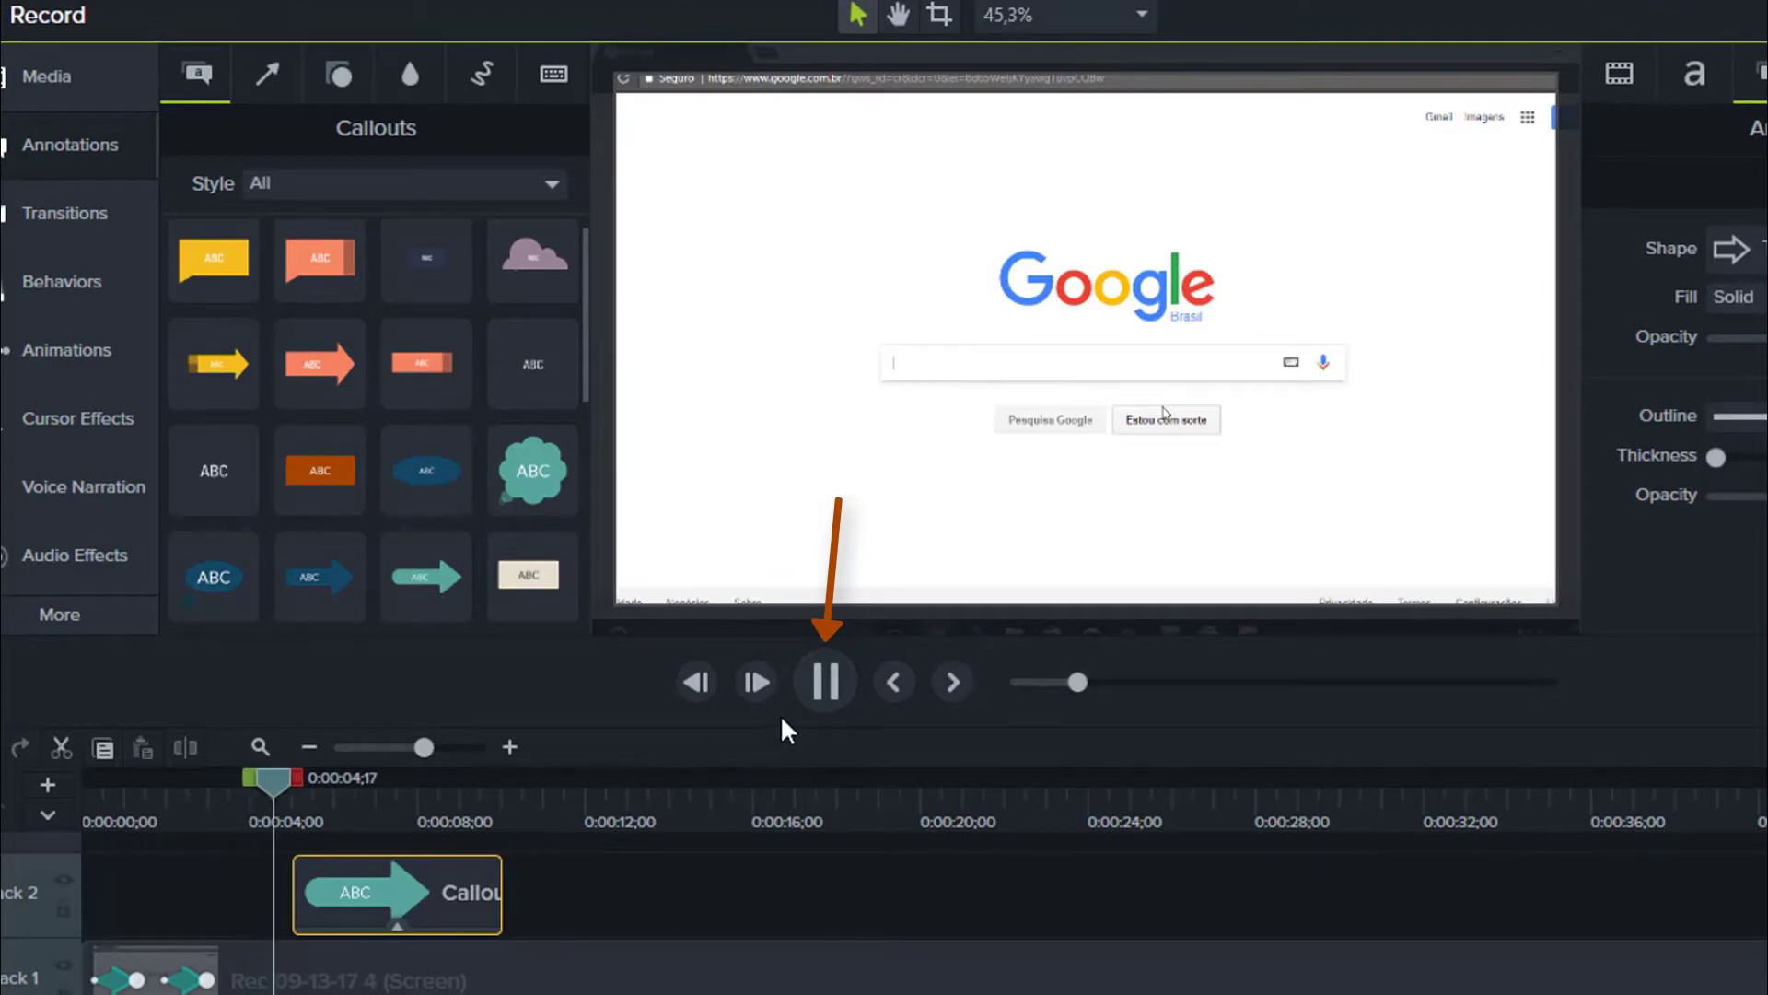
{"action": "left_click", "coordinate": [1068, 339]}
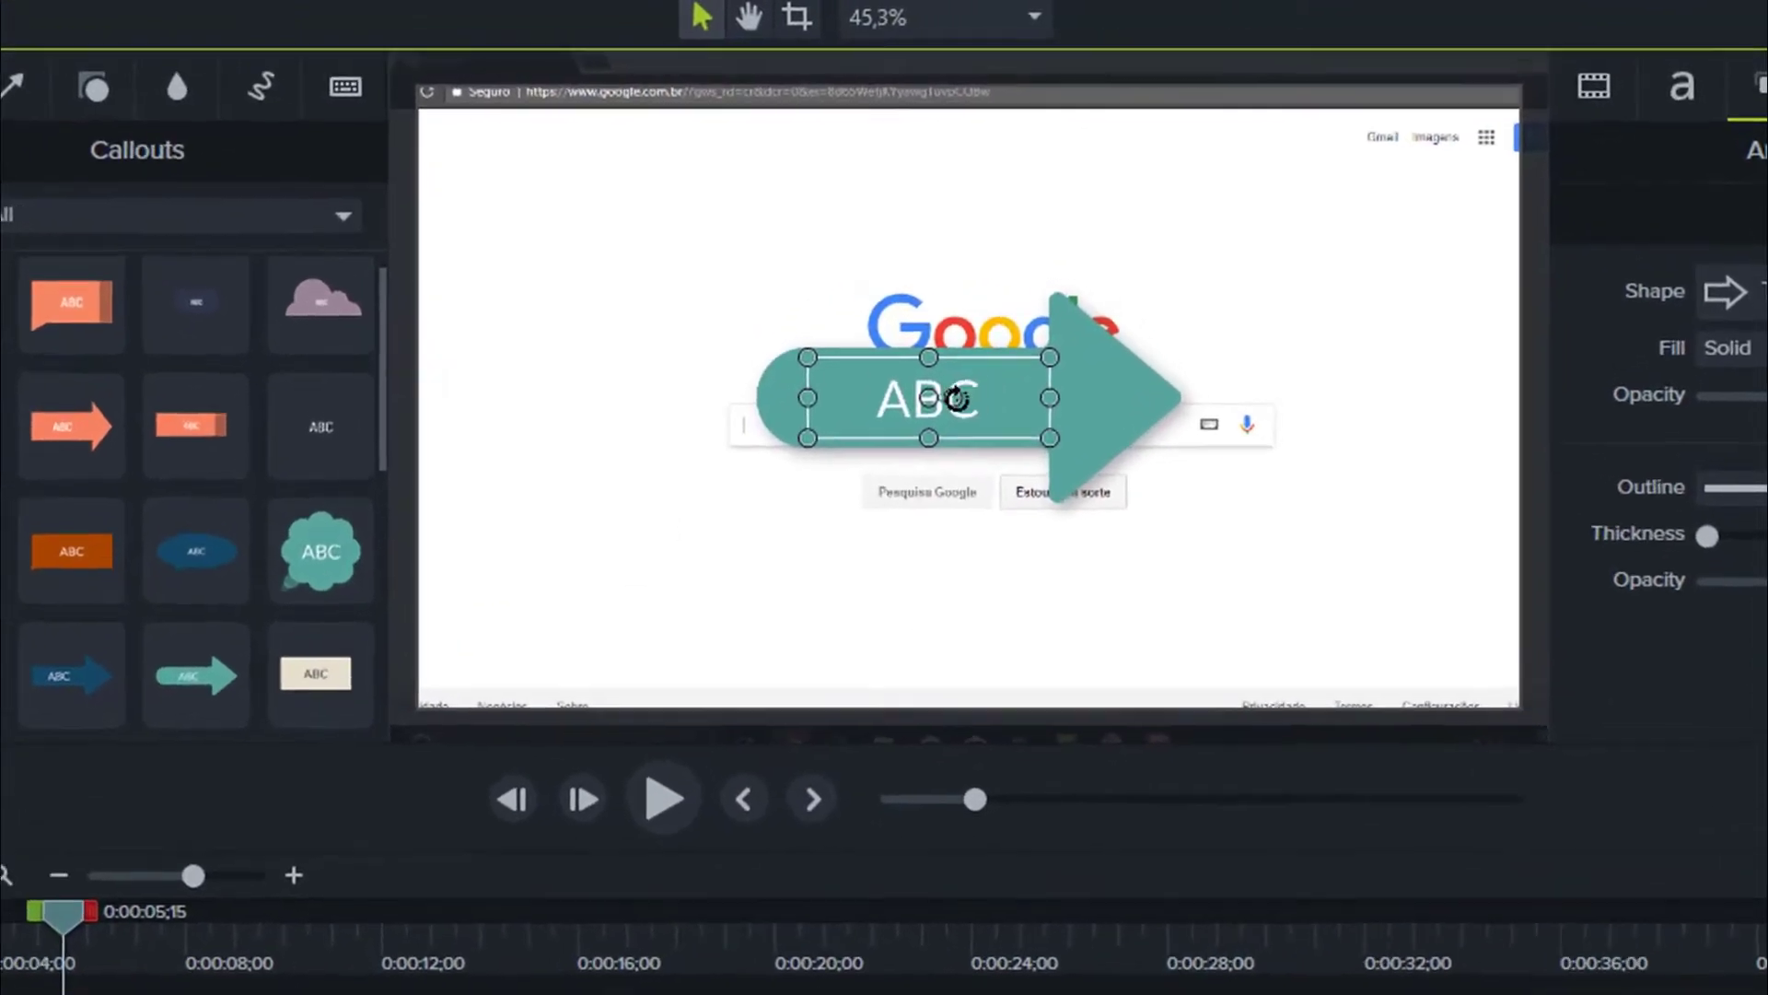
{"action": "left_click_drag", "start_coordinate": [957, 398], "coordinate": [1115, 582]}
- Replace the arrow callout's ABC text with "help tutoriais"
{"action": "double_click", "coordinate": [1263, 577]}
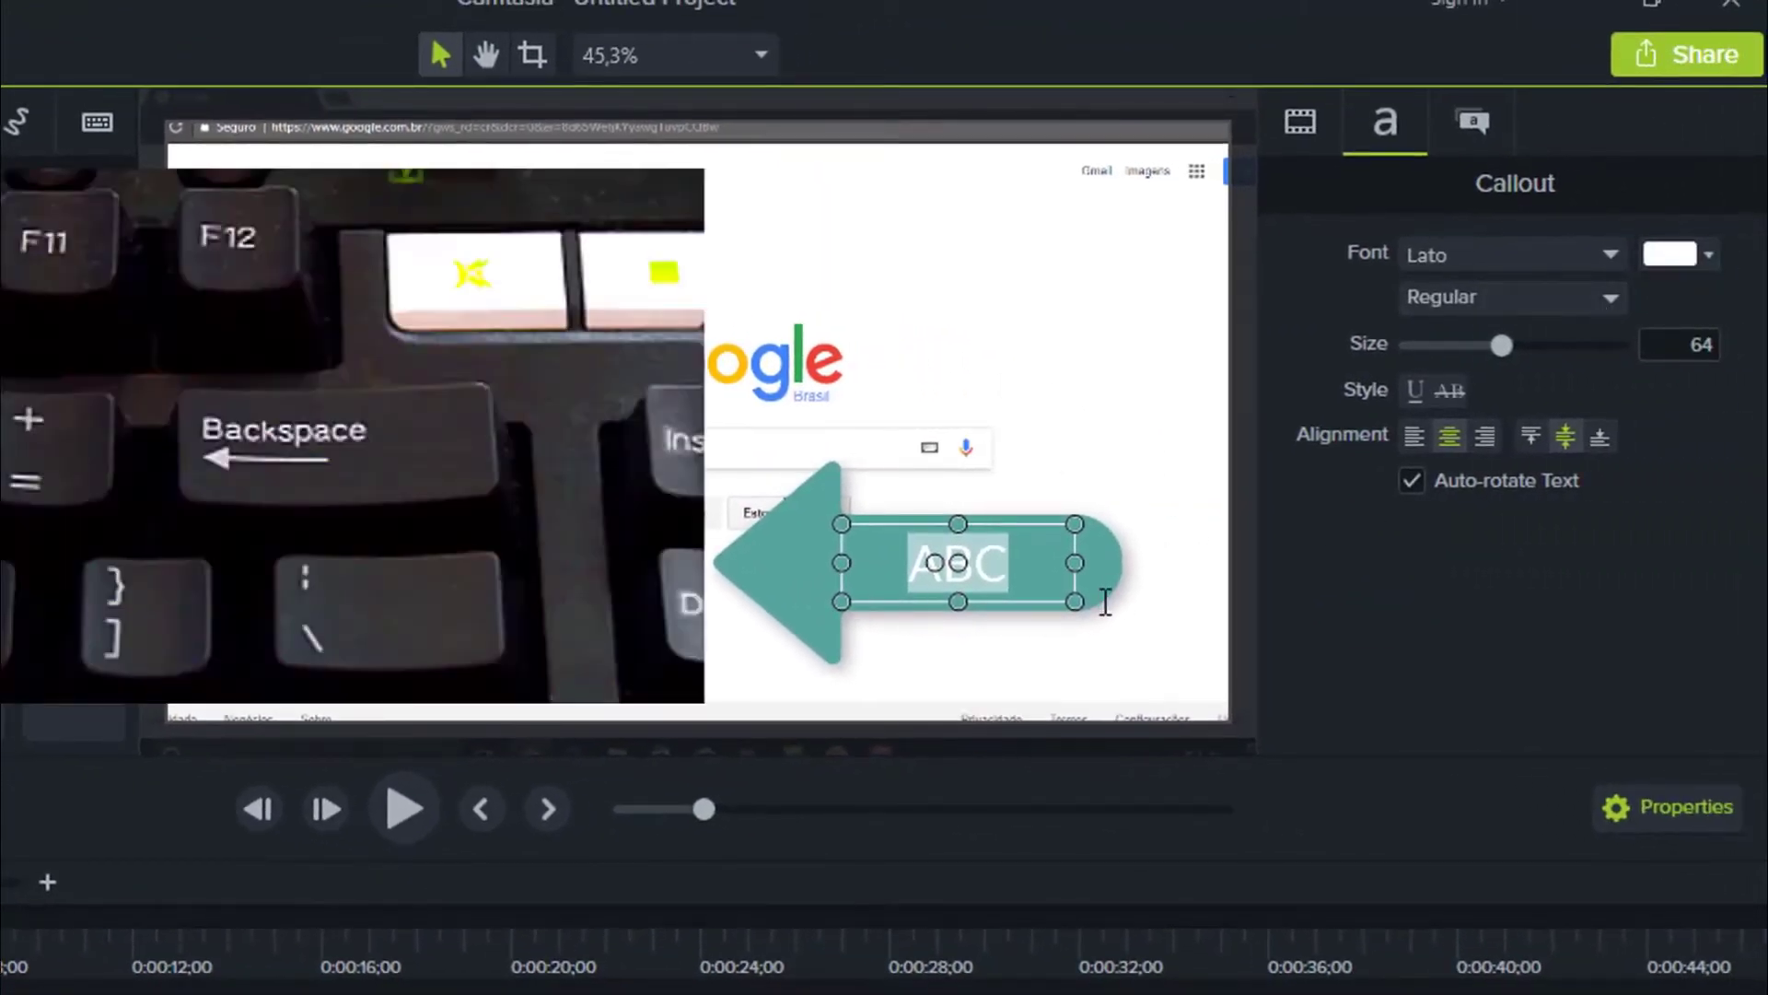
{"action": "key", "text": "BackSpace"}
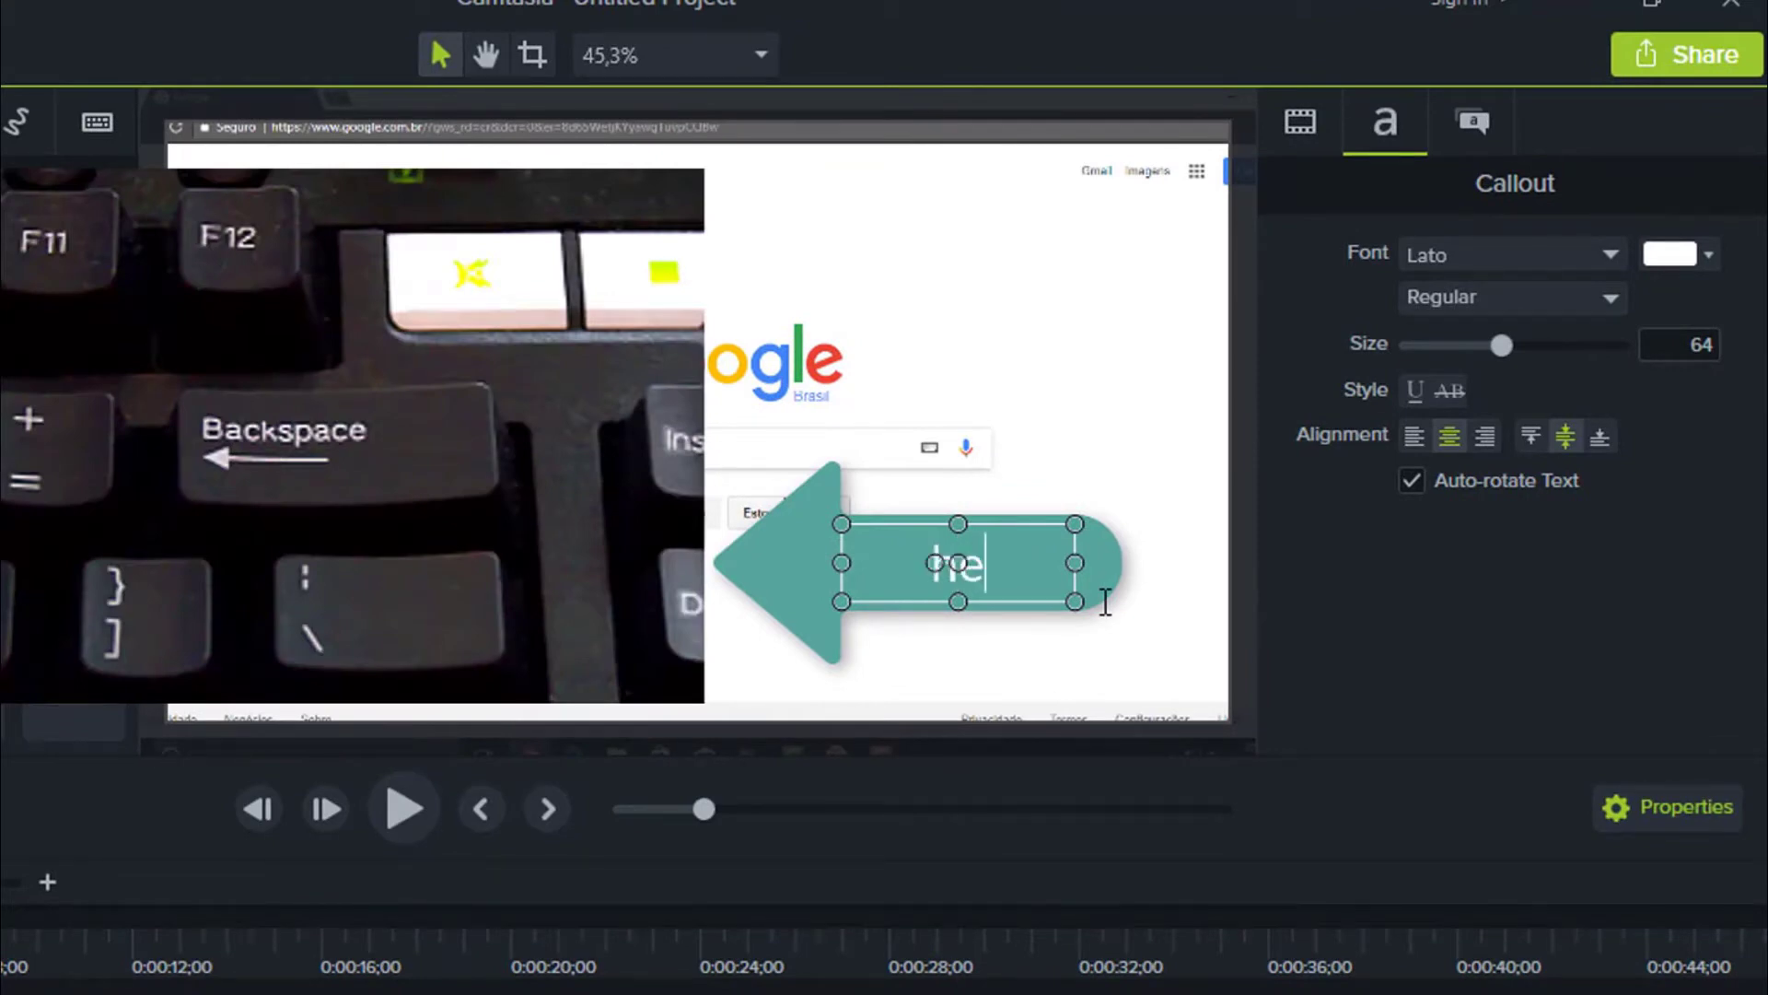
{"action": "type", "text": "help tutoriais"}
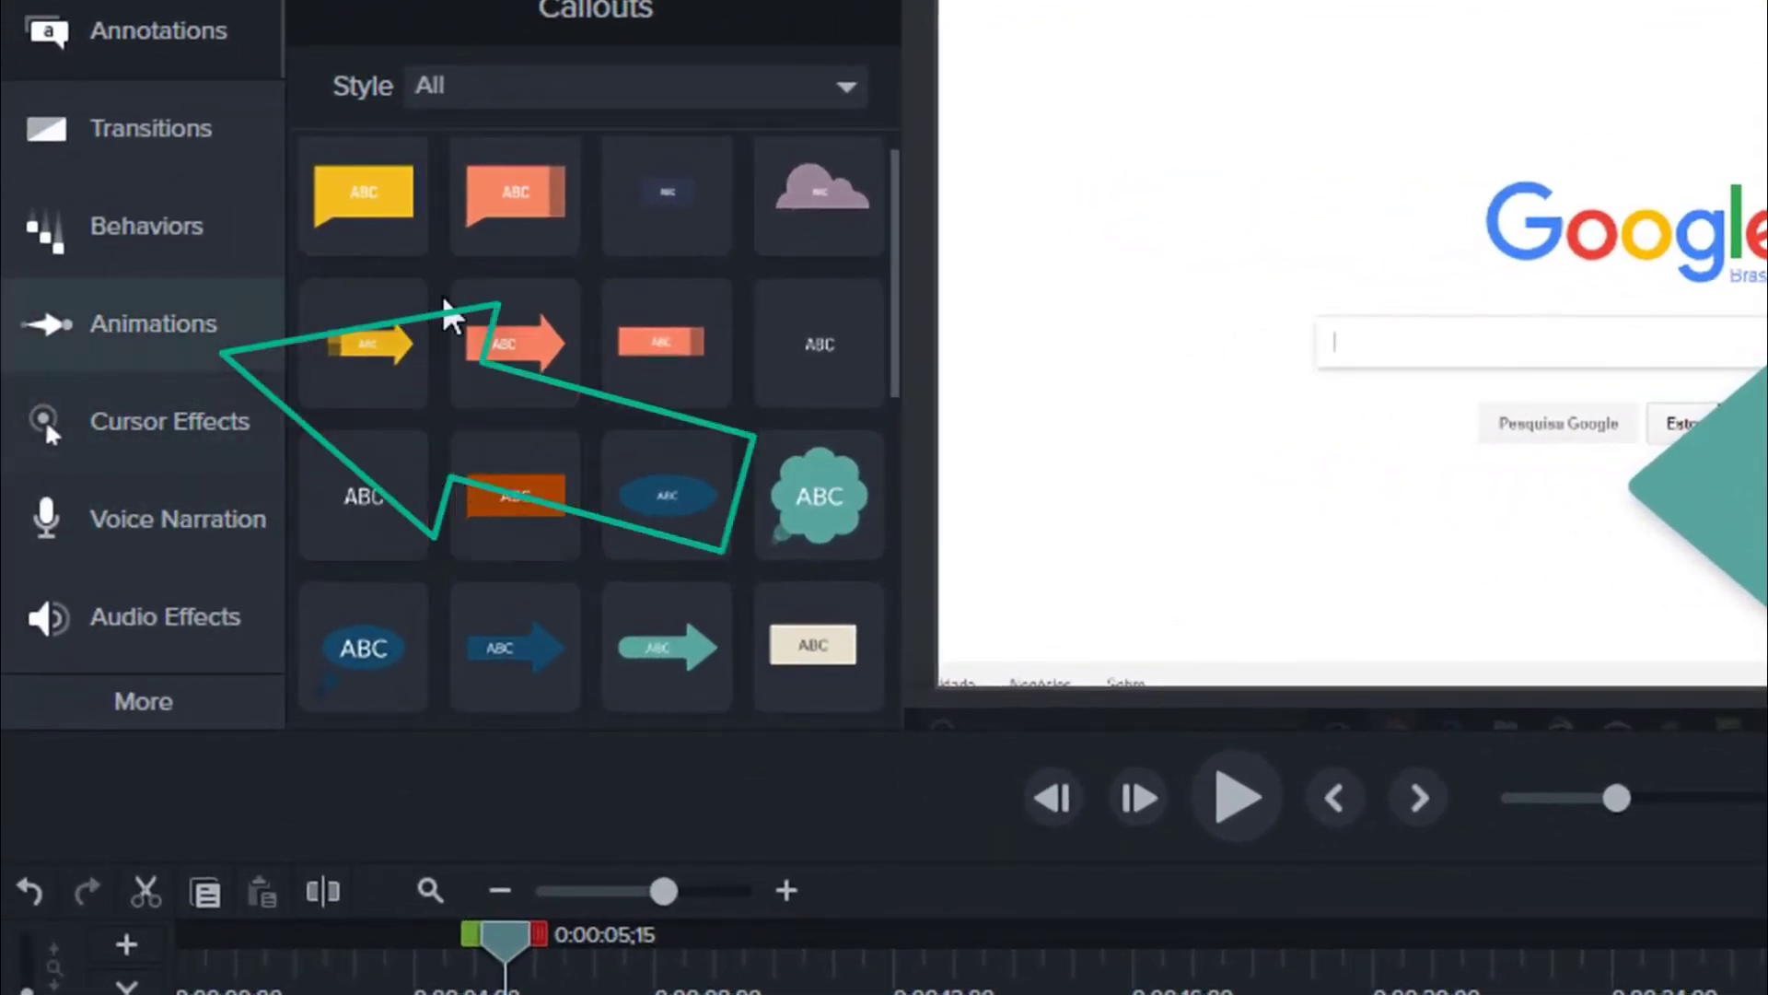
- Add a Custom animation to the arrow callout on Track 2 and set the playhead at 0:00:06;15
{"action": "left_click", "coordinate": [103, 337]}
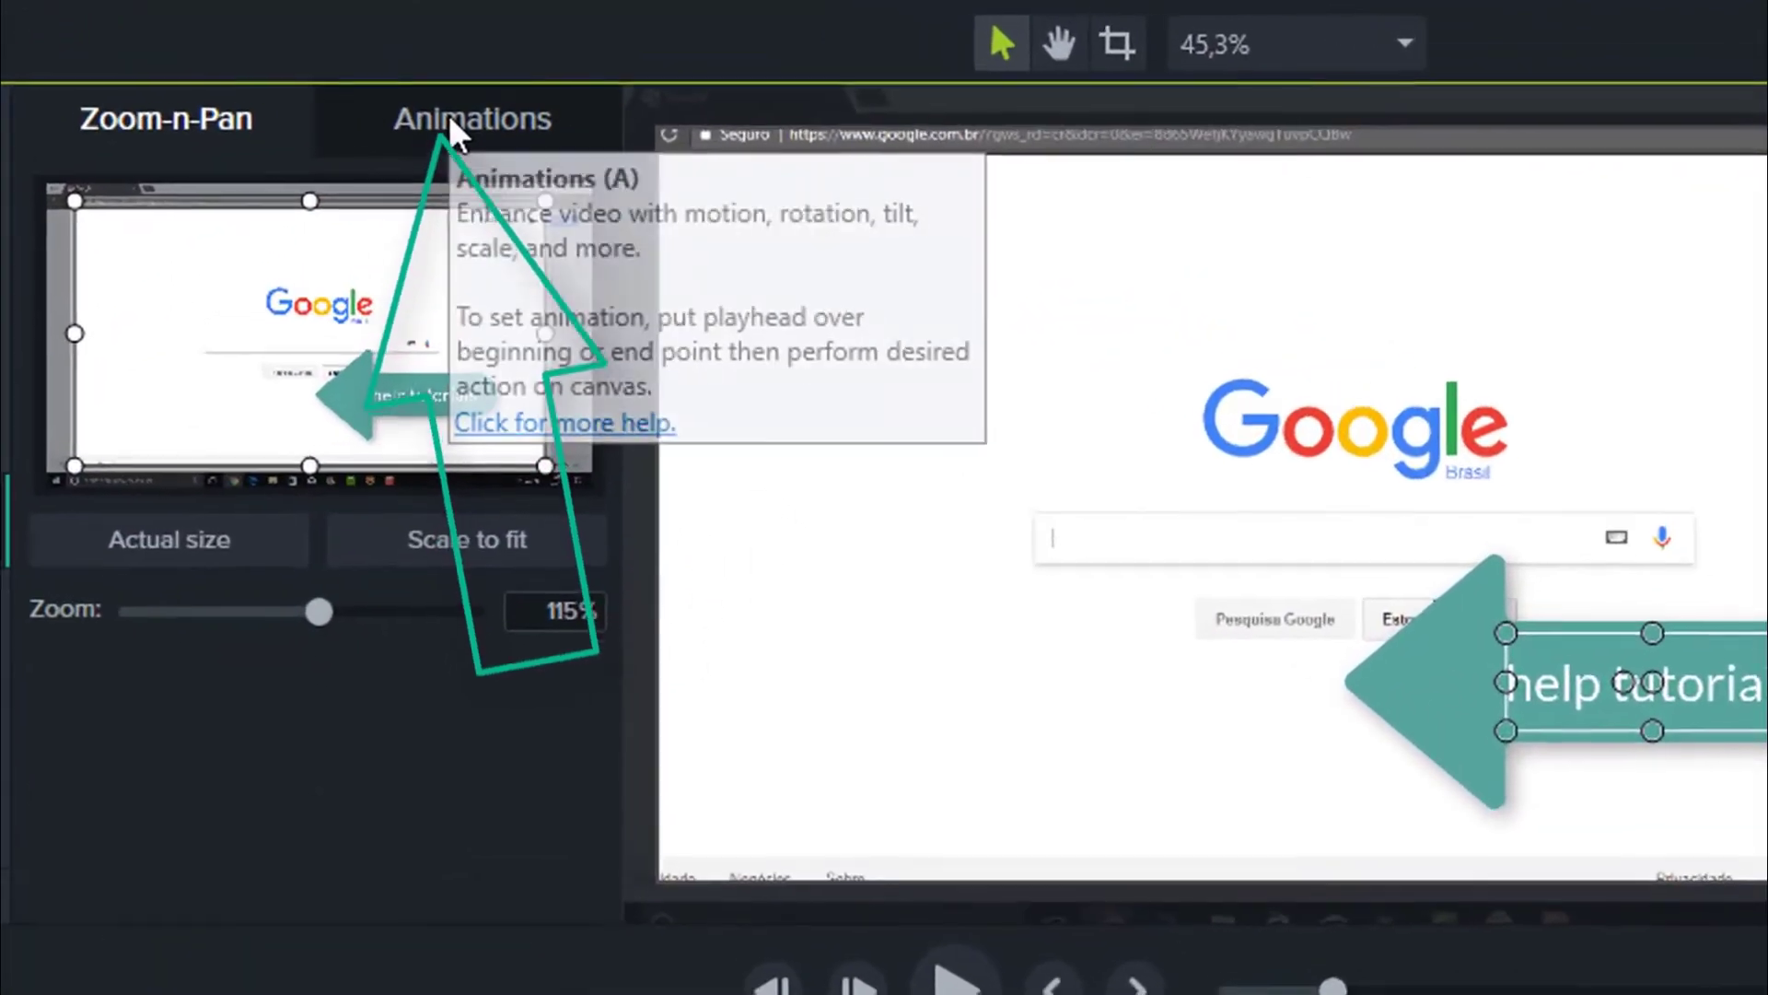
{"action": "left_click", "coordinate": [478, 75]}
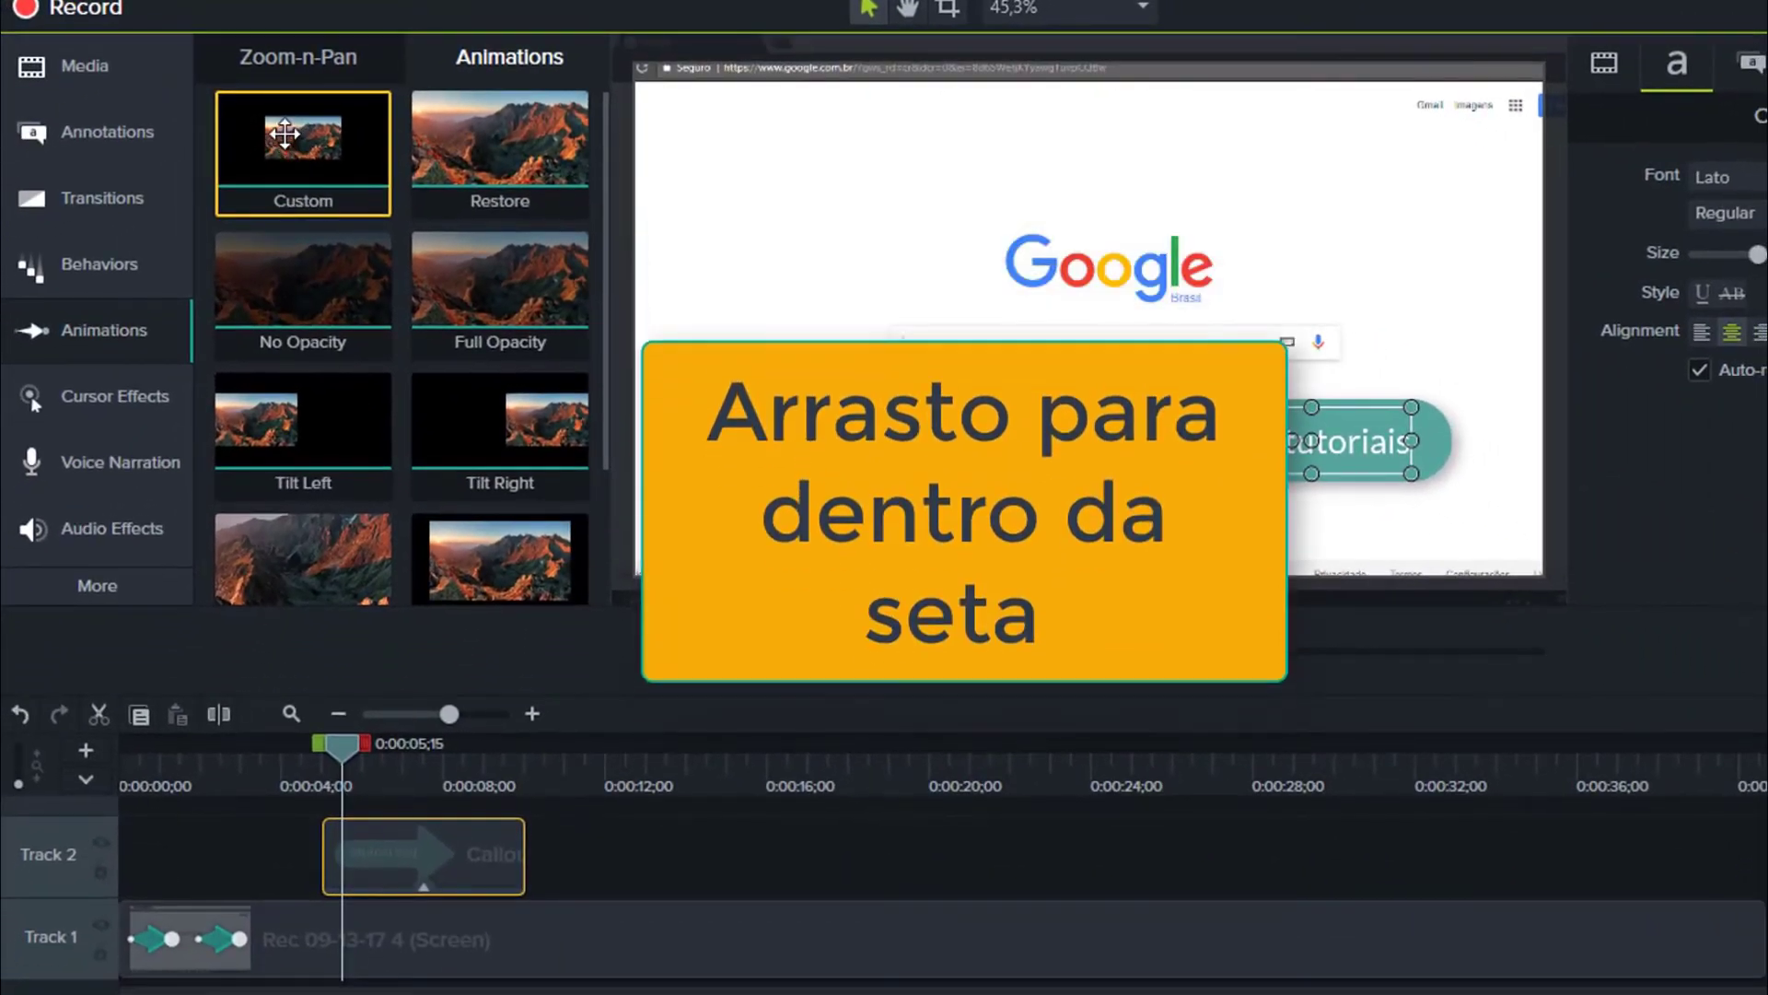
{"action": "left_click_drag", "start_coordinate": [167, 267], "coordinate": [228, 613]}
{"action": "left_click_drag", "start_coordinate": [343, 390], "coordinate": [383, 838]}
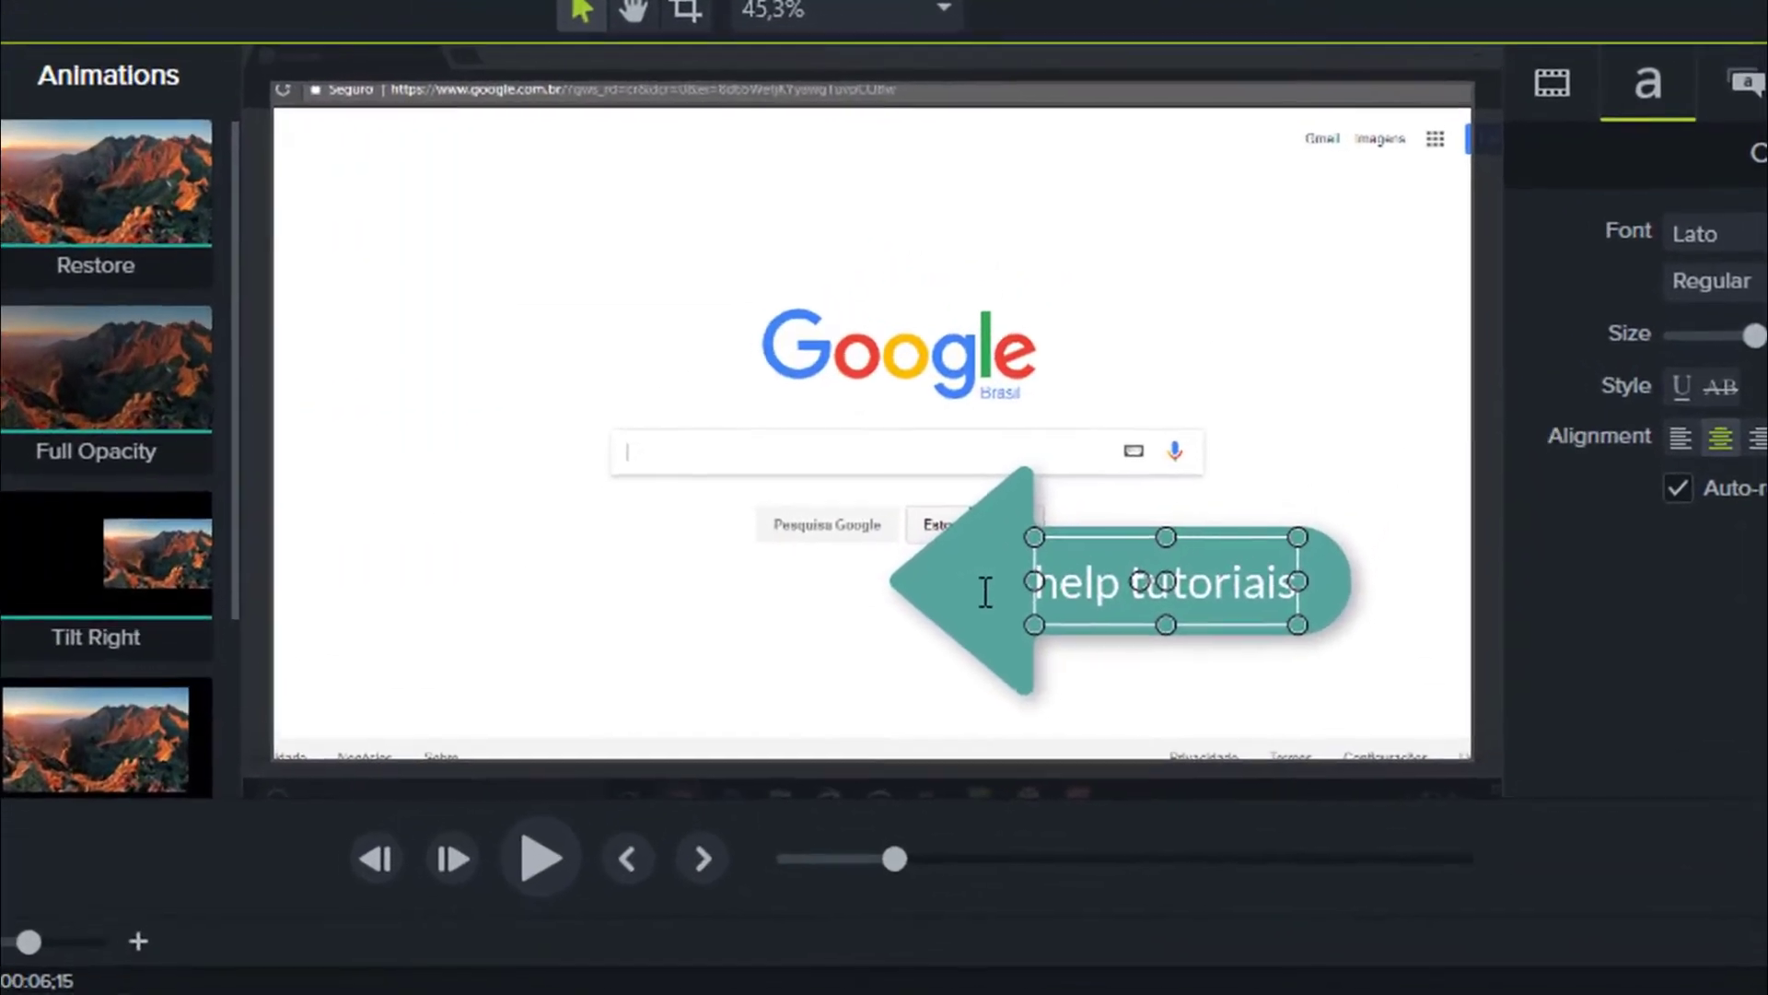
- Move the arrow callout to the upper left of the Google page and stretch its animation to the clip's end, with a duration of 4;16
{"action": "left_click", "coordinate": [735, 526]}
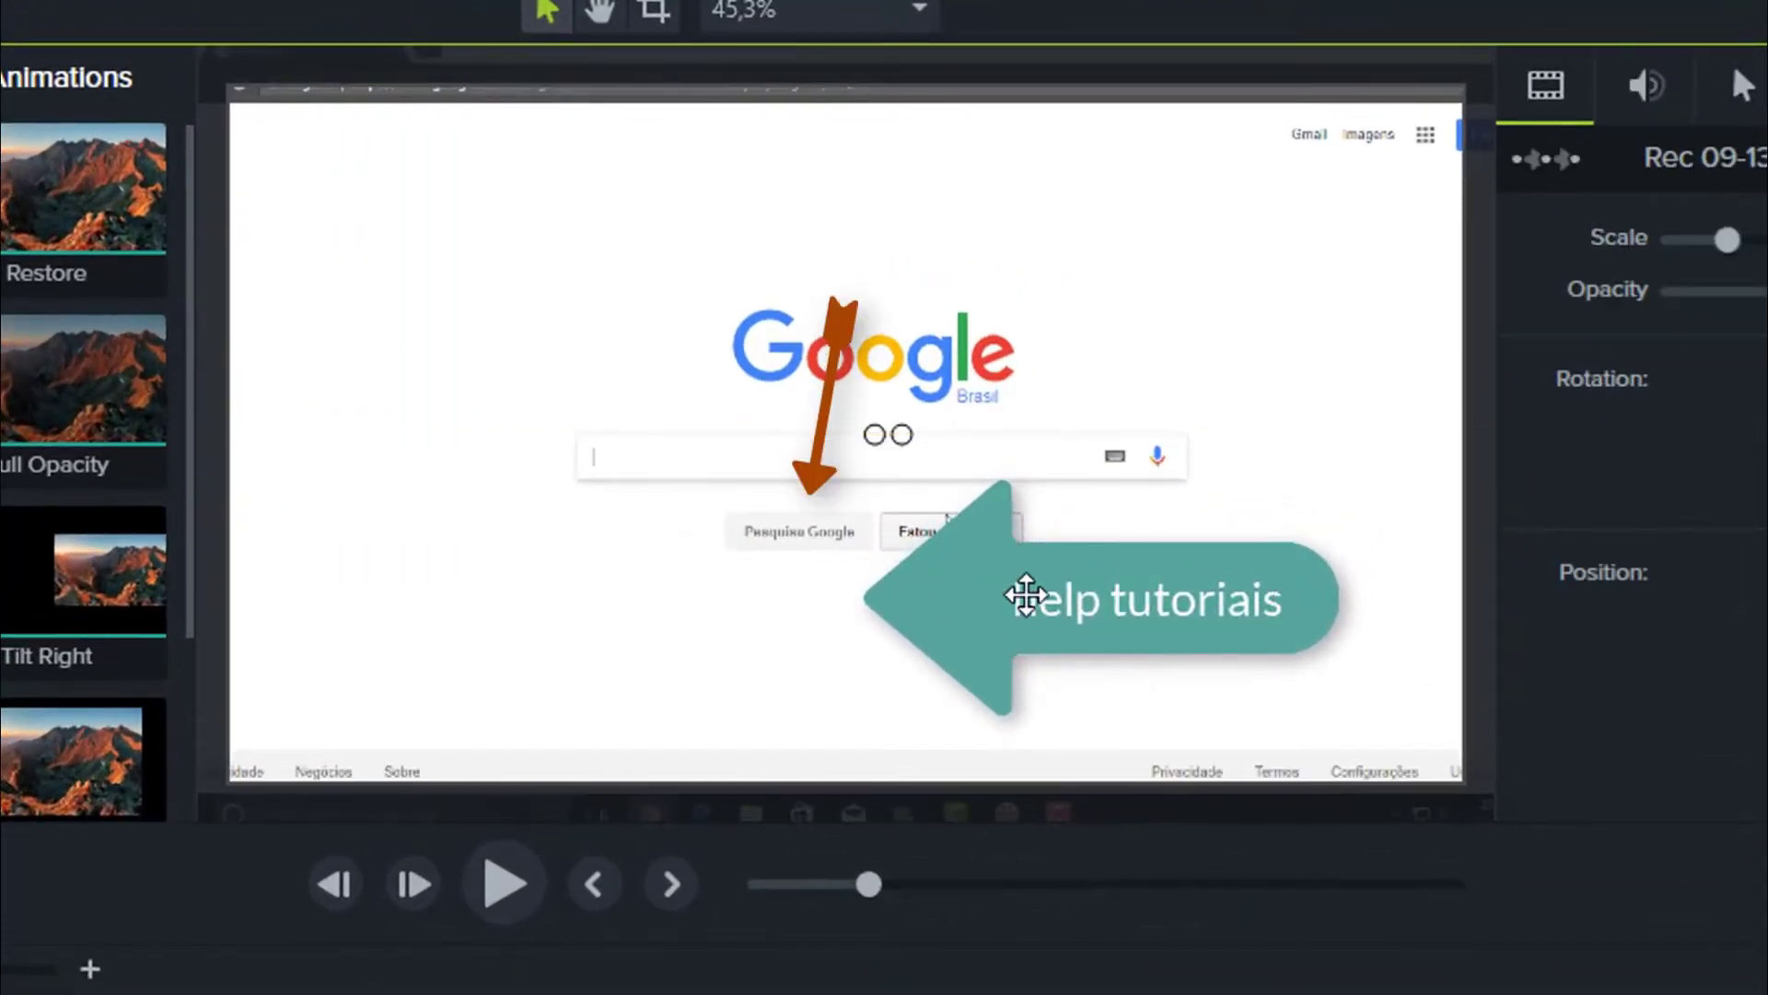
{"action": "left_click", "coordinate": [1025, 596]}
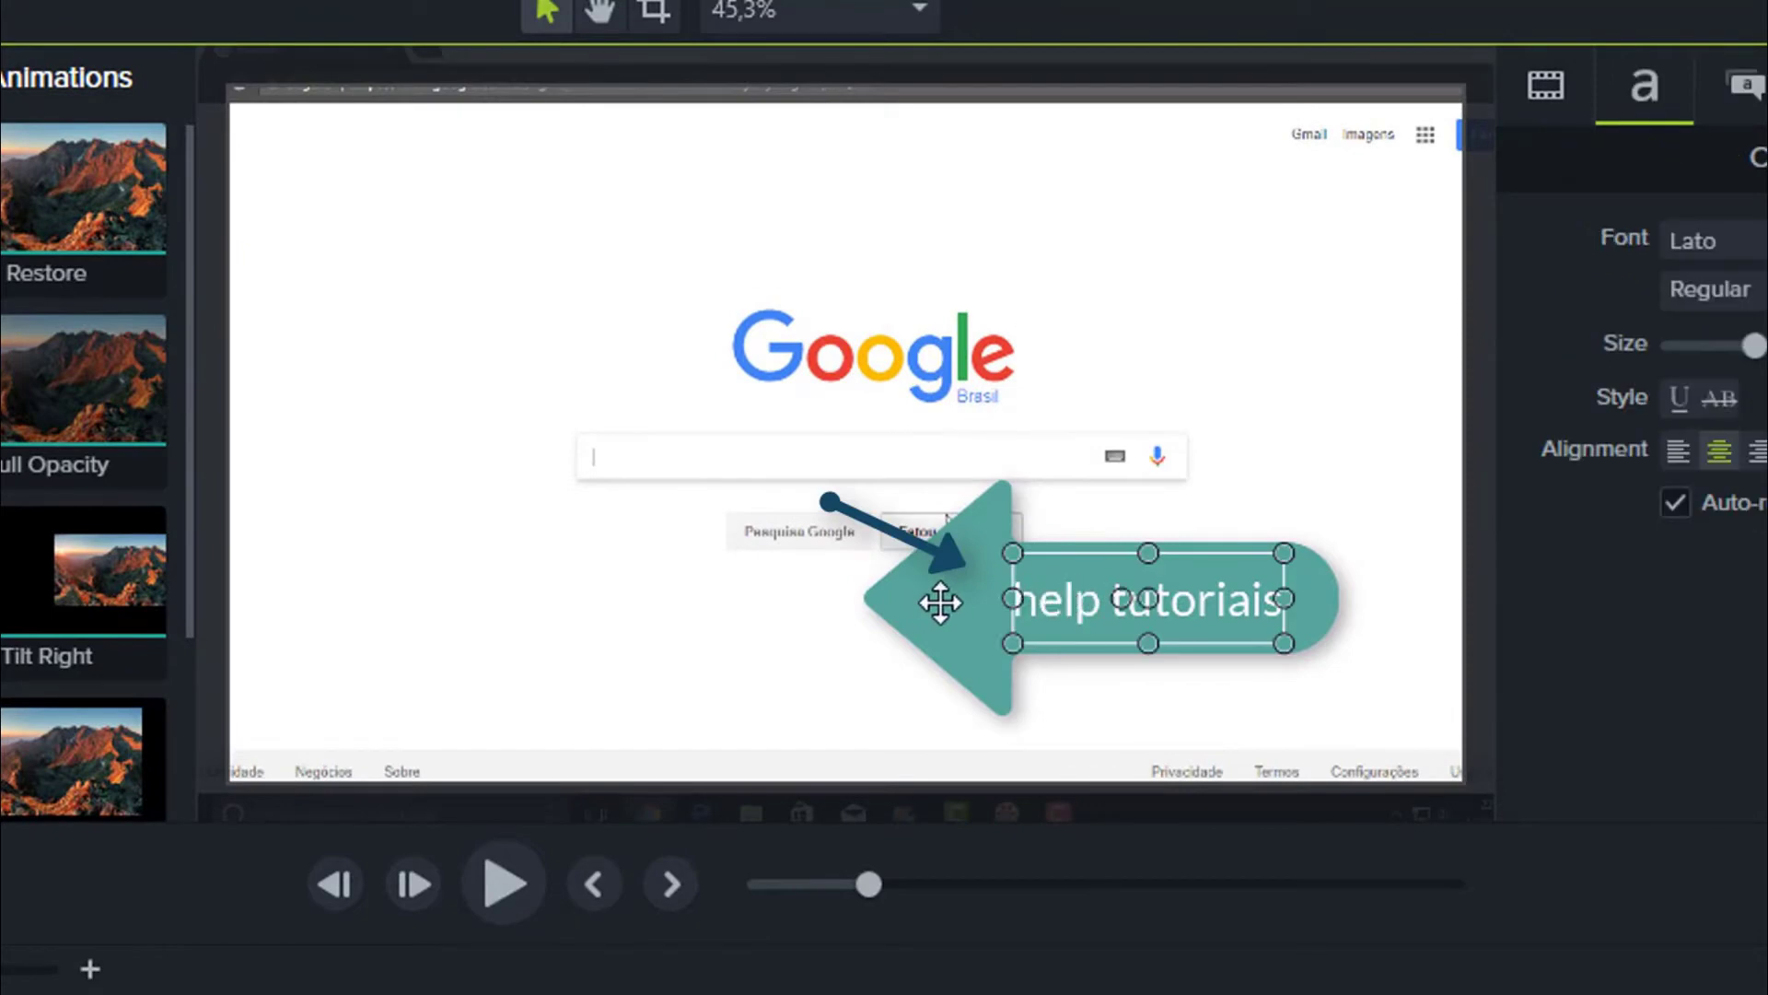
{"action": "left_click_drag", "start_coordinate": [940, 603], "coordinate": [649, 345]}
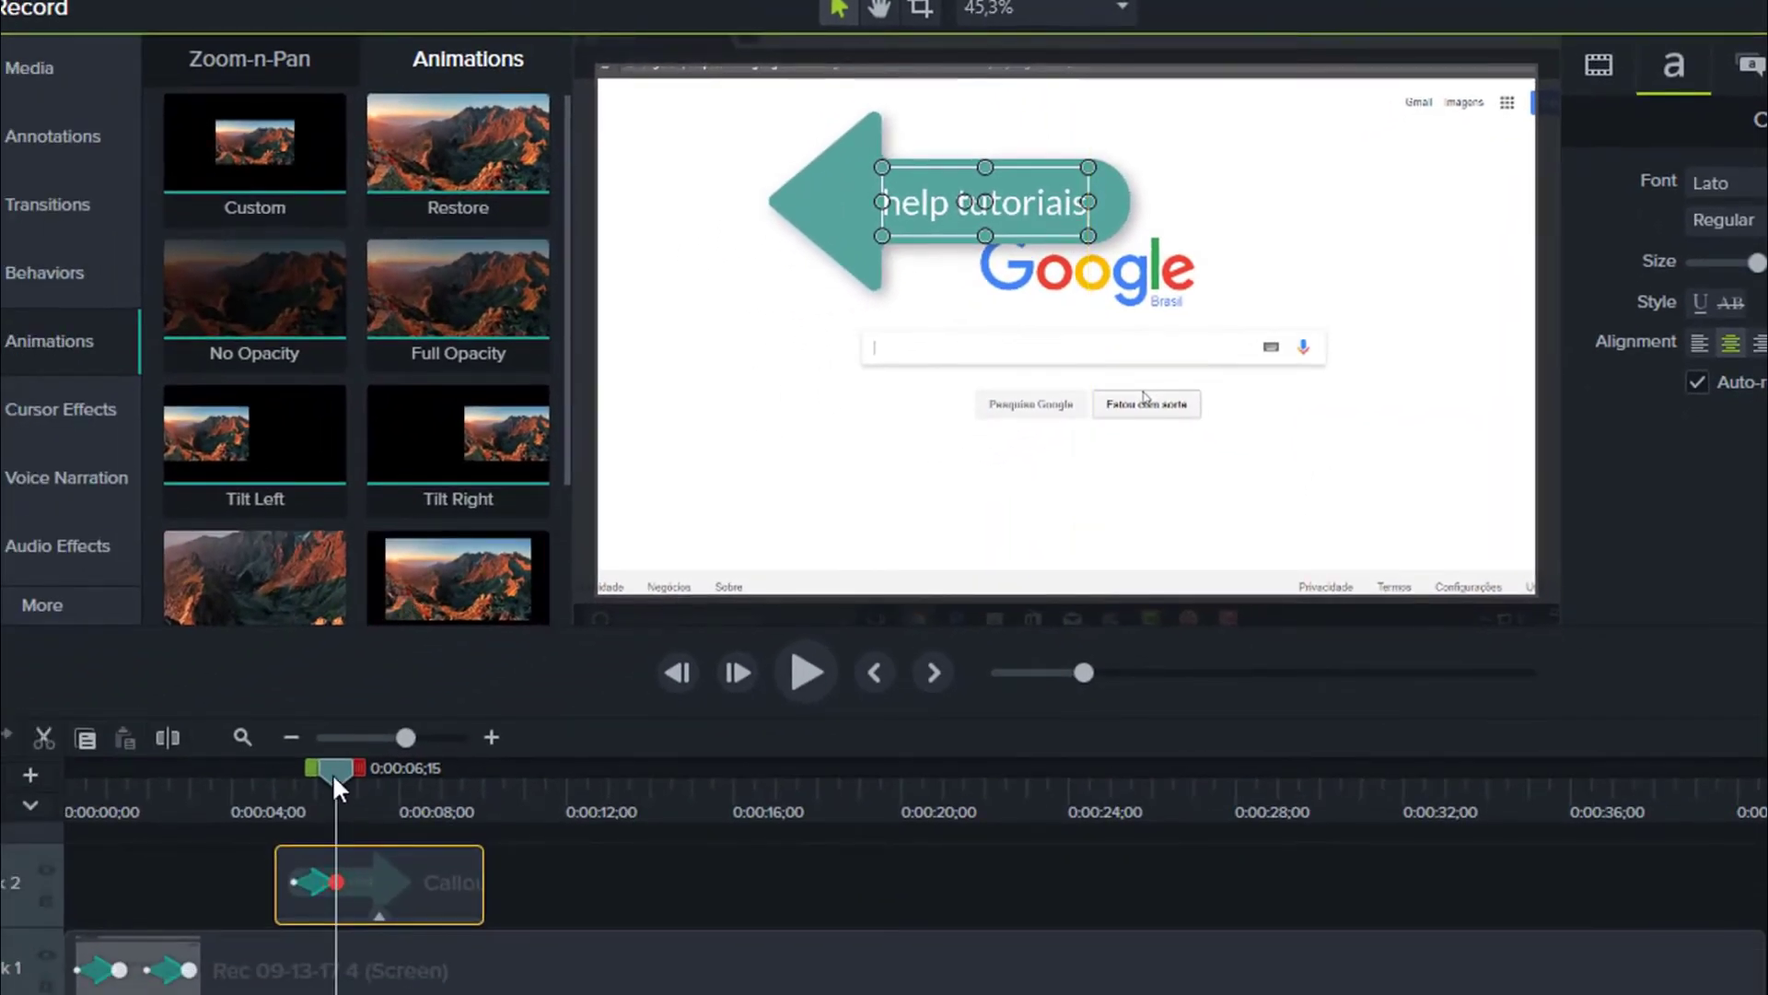
{"action": "left_click_drag", "start_coordinate": [332, 772], "coordinate": [291, 771]}
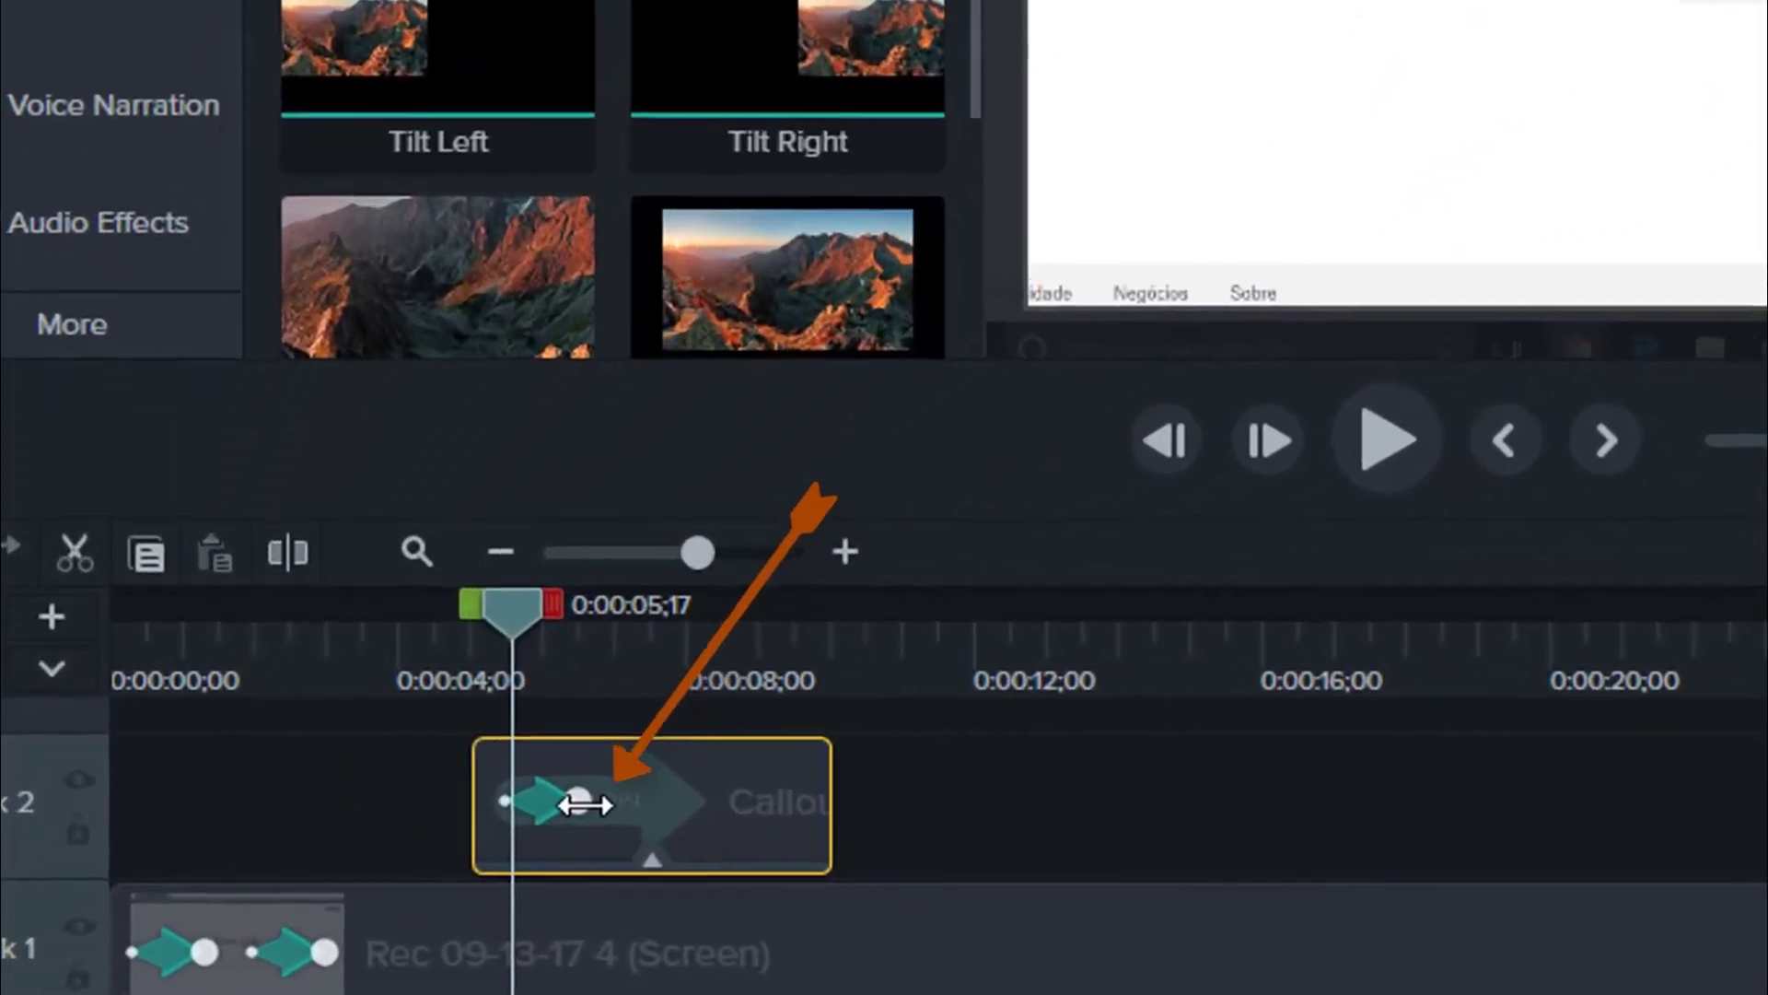
{"action": "left_click_drag", "start_coordinate": [337, 883], "coordinate": [489, 884]}
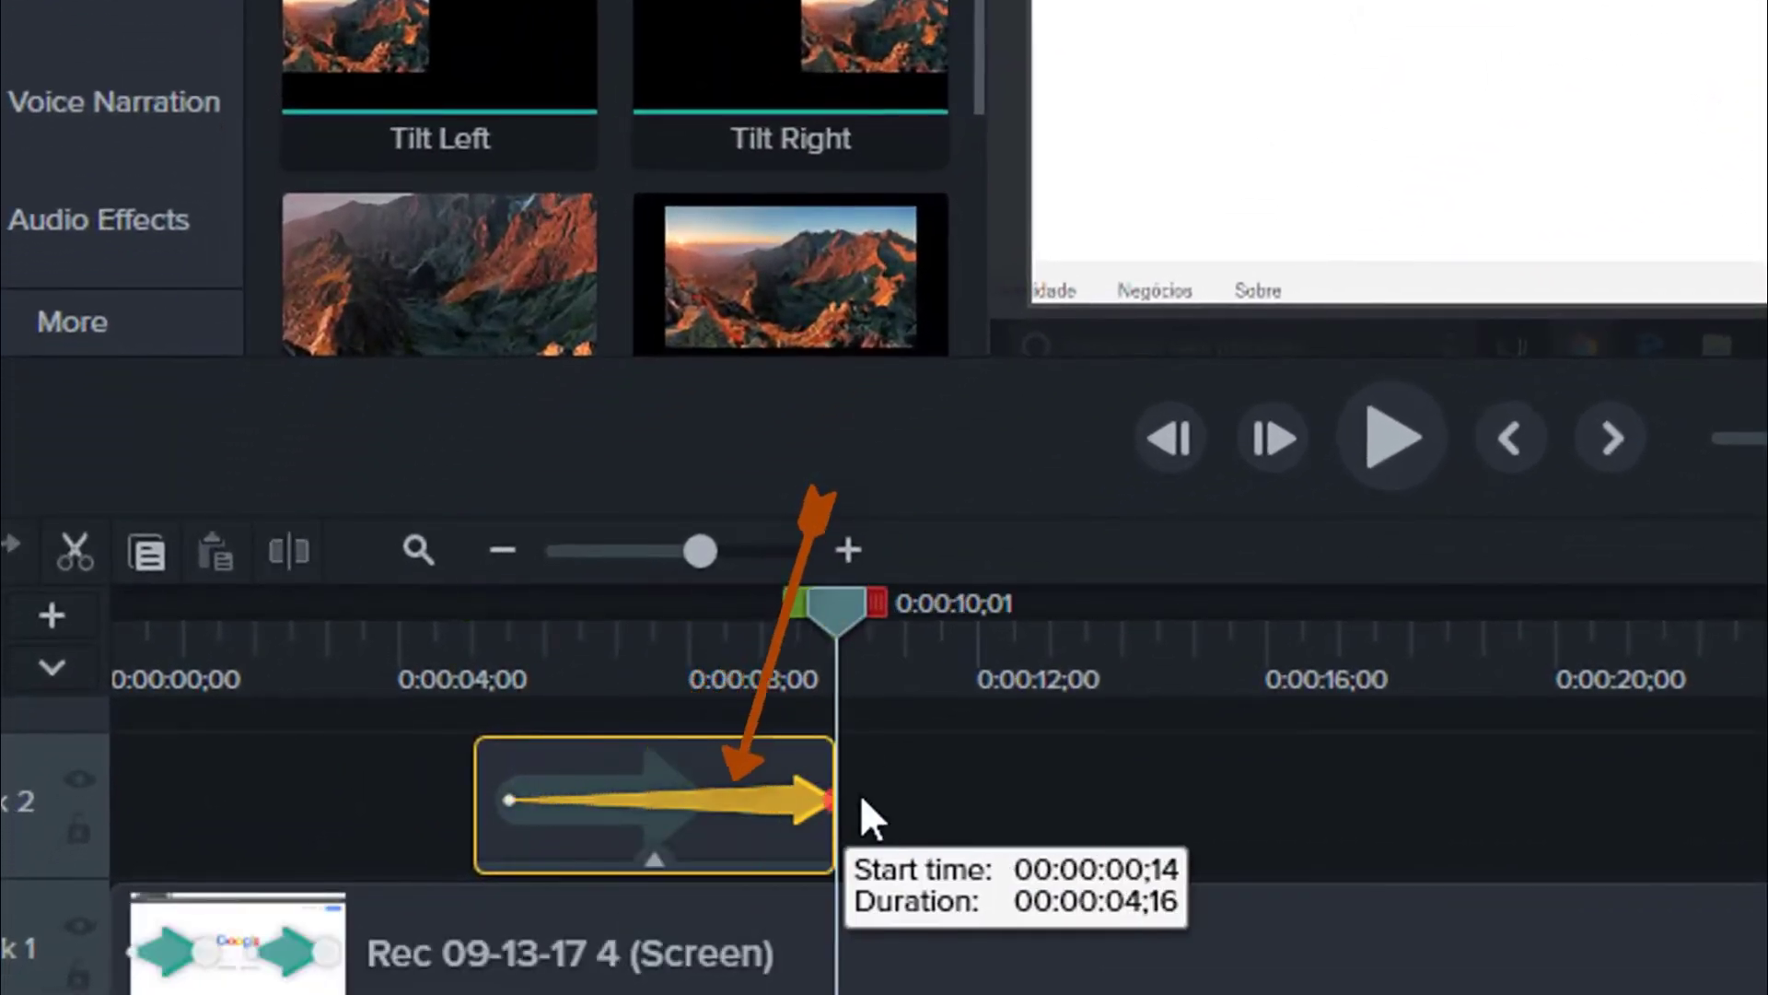
- Play the project from the start to preview the arrow's motion, and advance the playhead to 0:00:13;07
{"action": "left_click_drag", "start_coordinate": [823, 617], "coordinate": [114, 608]}
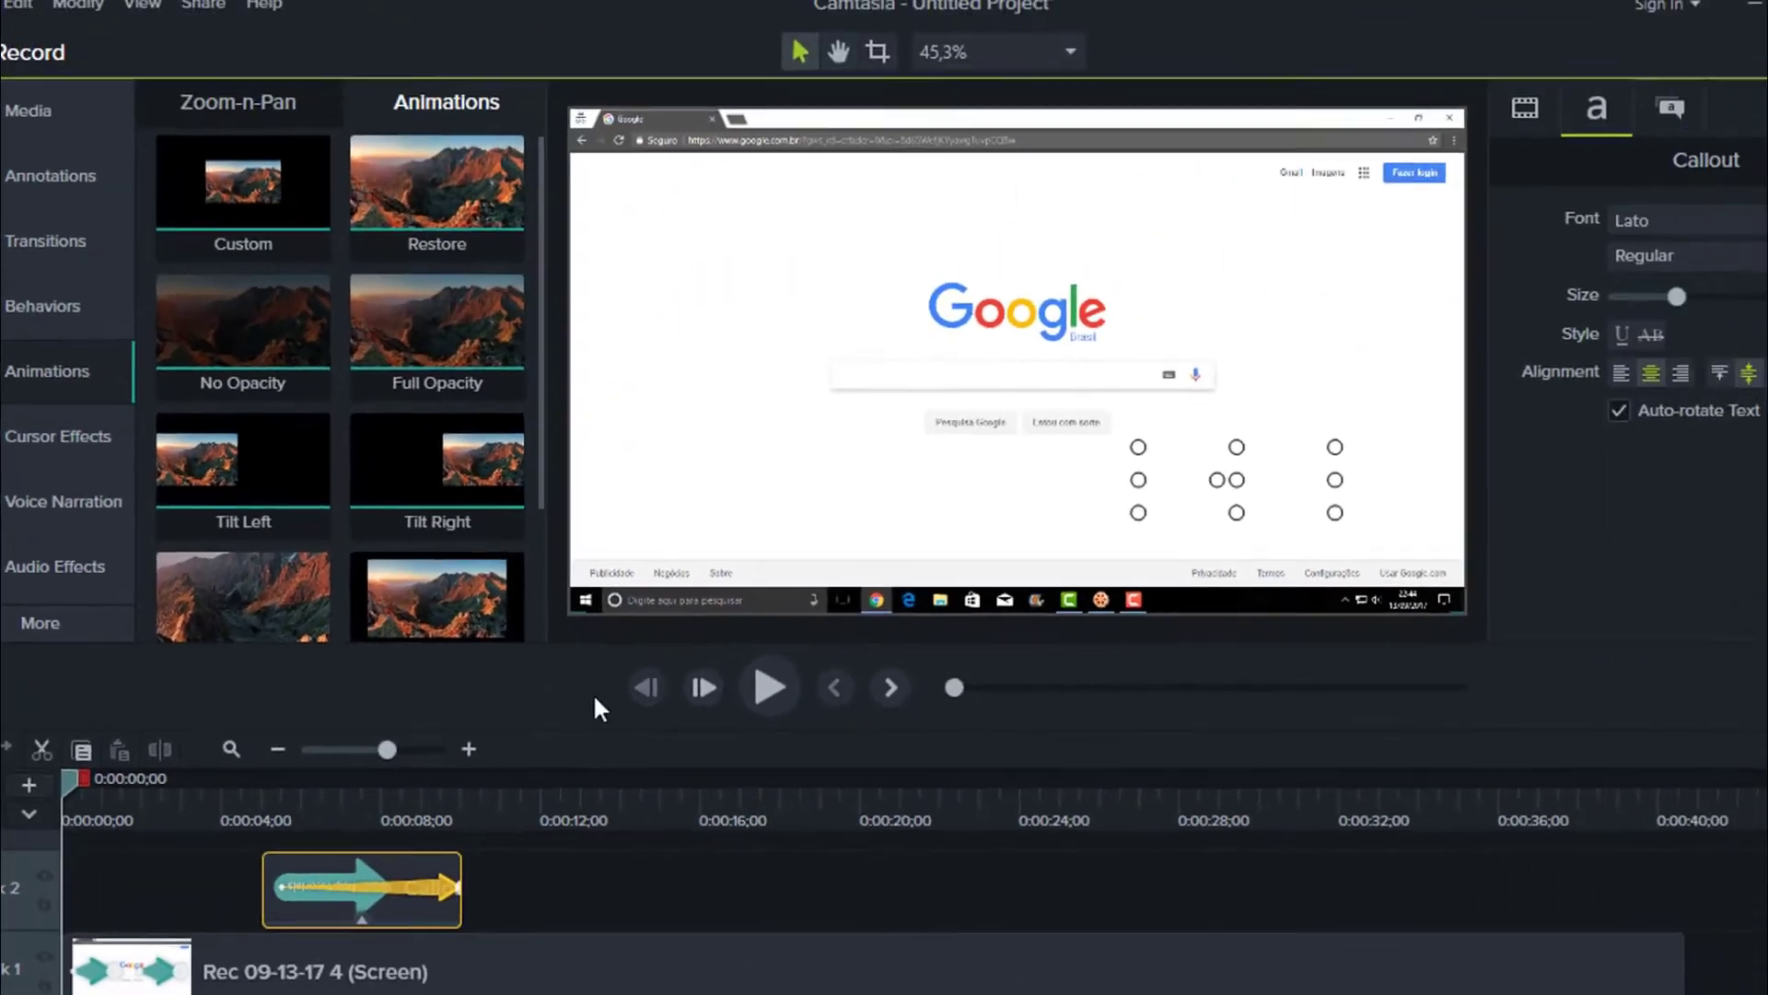
{"action": "left_click", "coordinate": [1391, 438]}
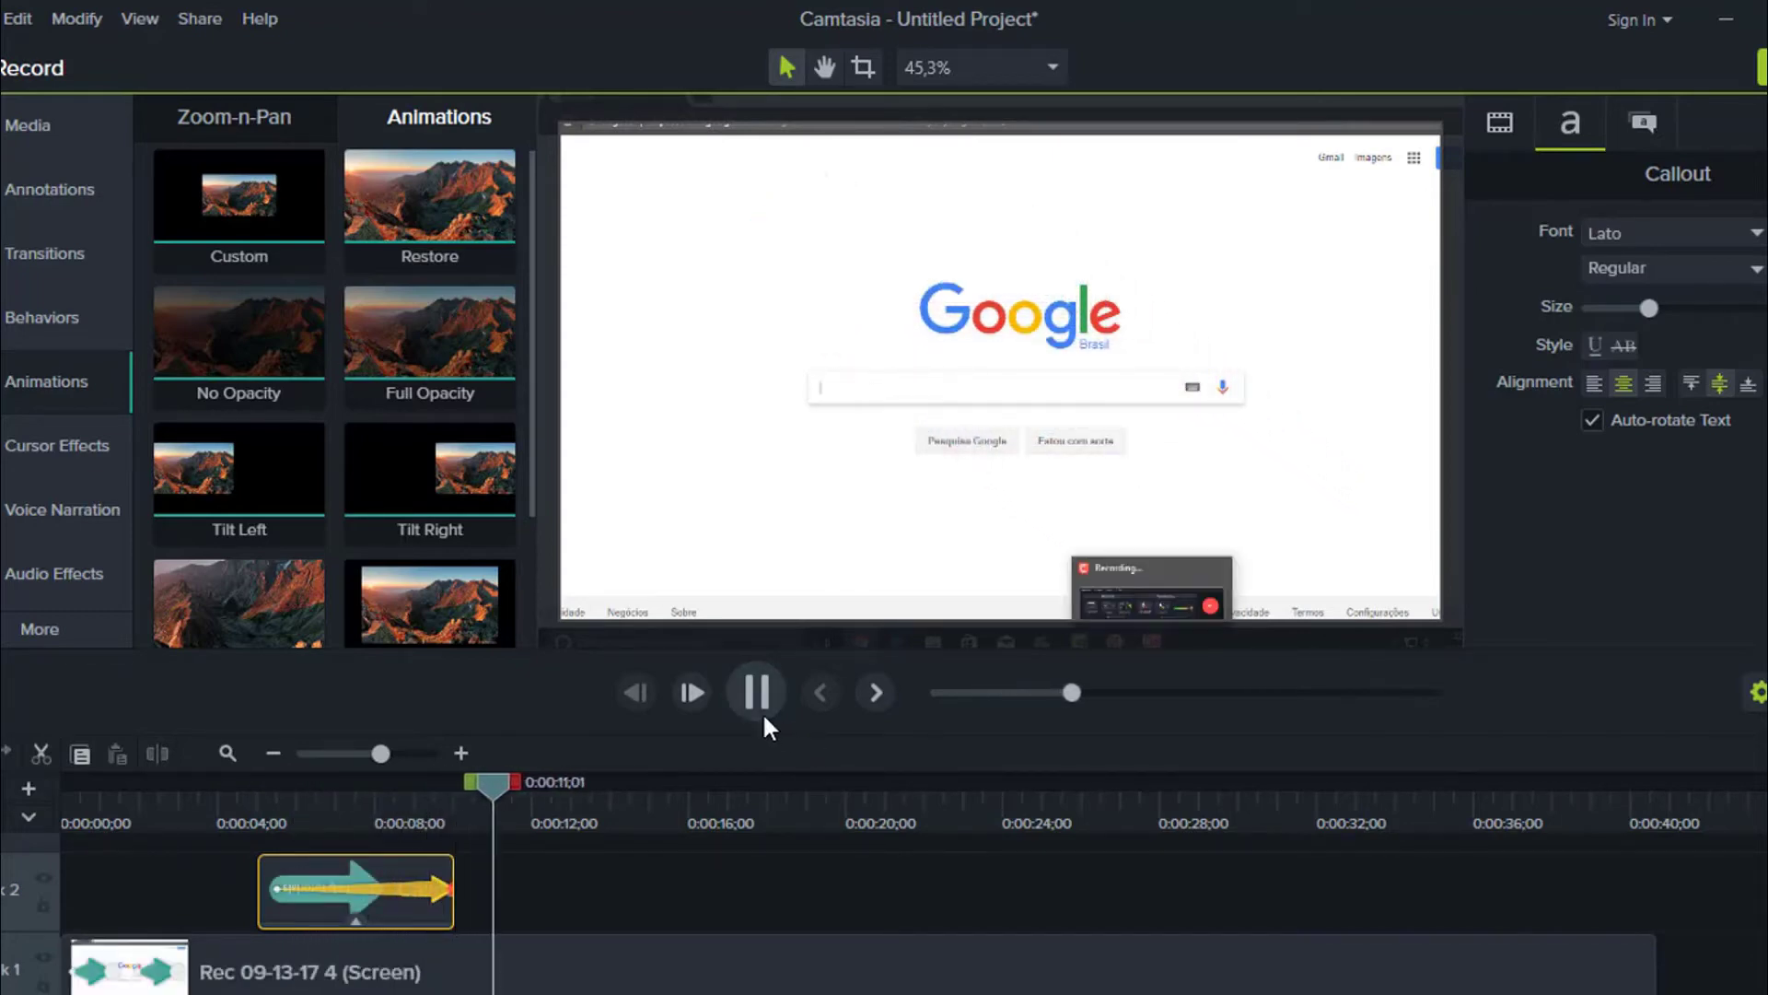
{"action": "left_click", "coordinate": [761, 707]}
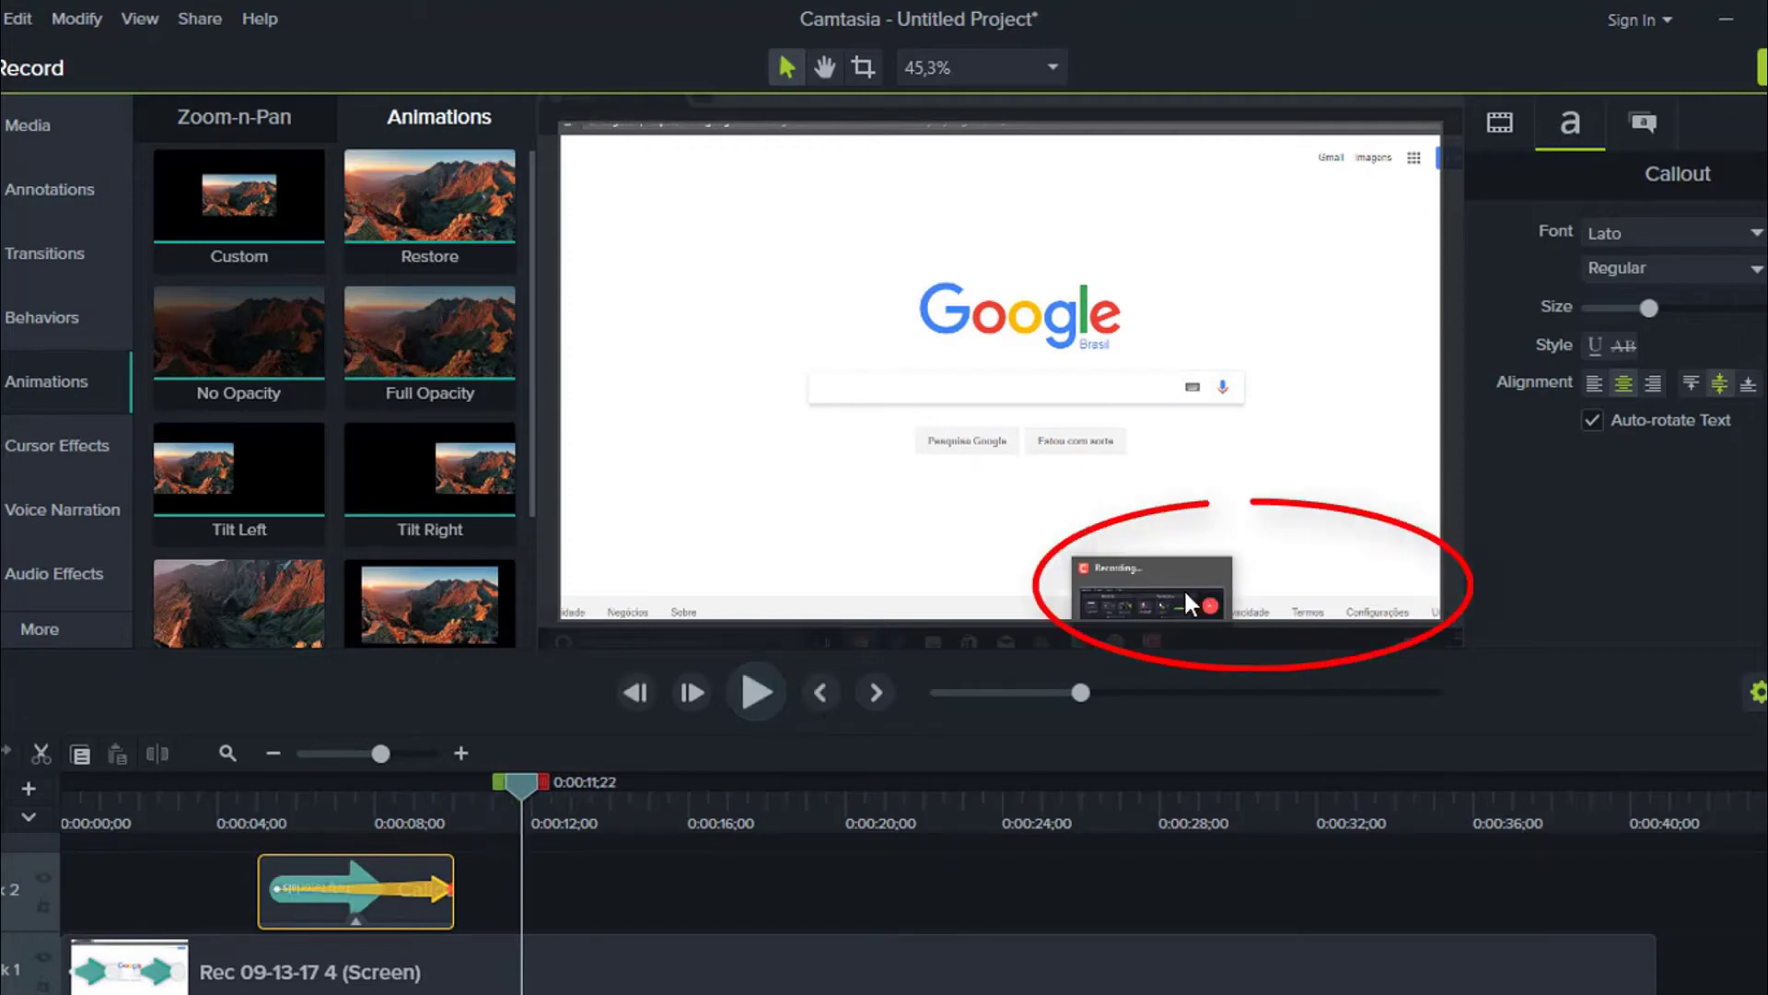
{"action": "left_click", "coordinate": [763, 689]}
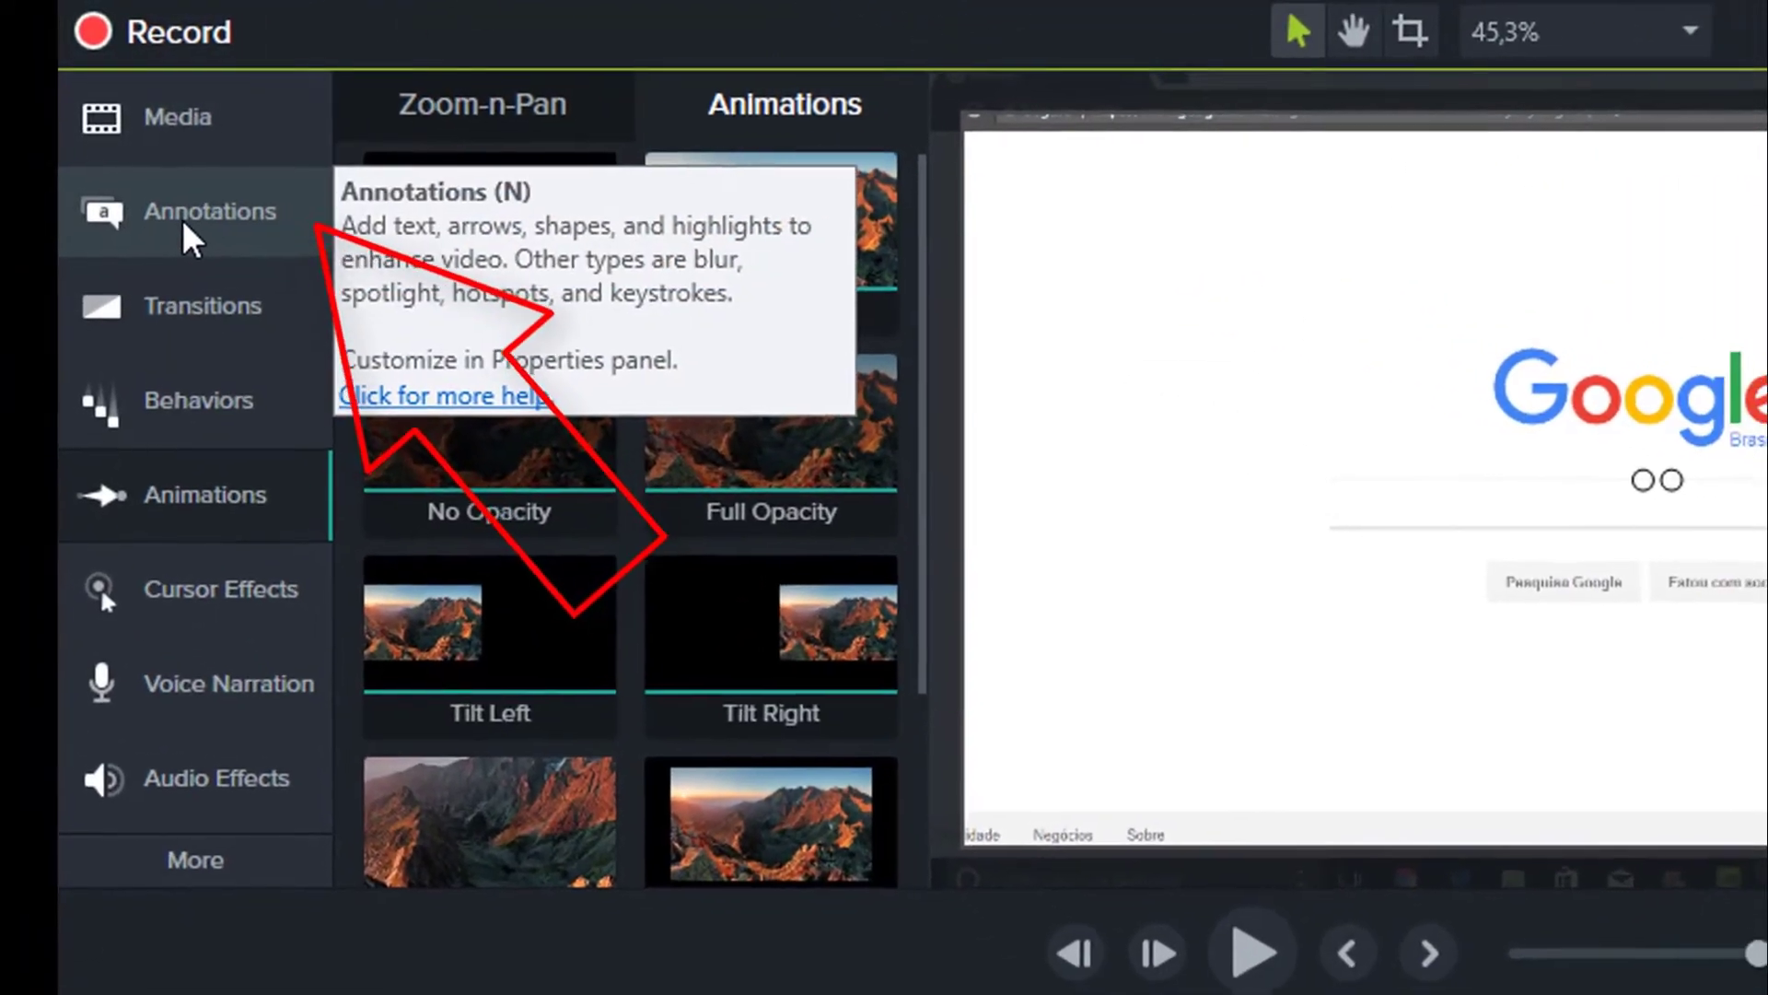
- Place the plain Montserrat ABC text callout on Track 2 at 0:00:13;07 and color its text blue
{"action": "left_click", "coordinate": [189, 240]}
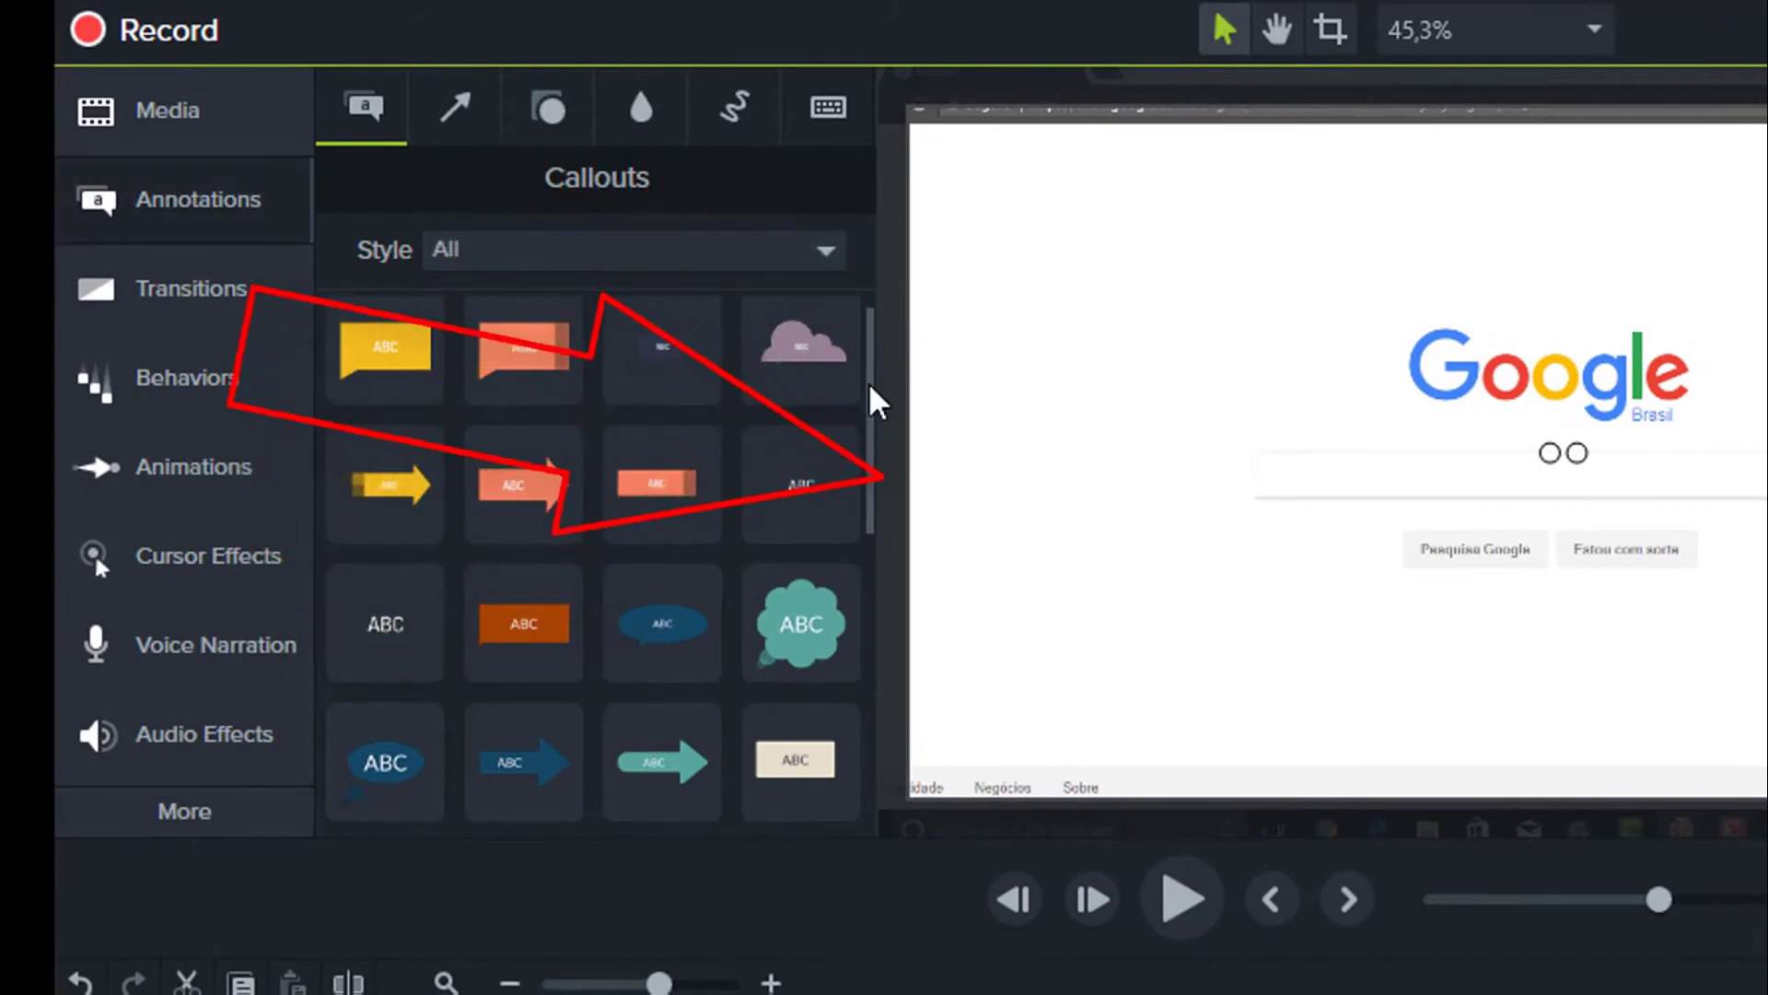
{"action": "left_click_drag", "start_coordinate": [870, 396], "coordinate": [853, 722]}
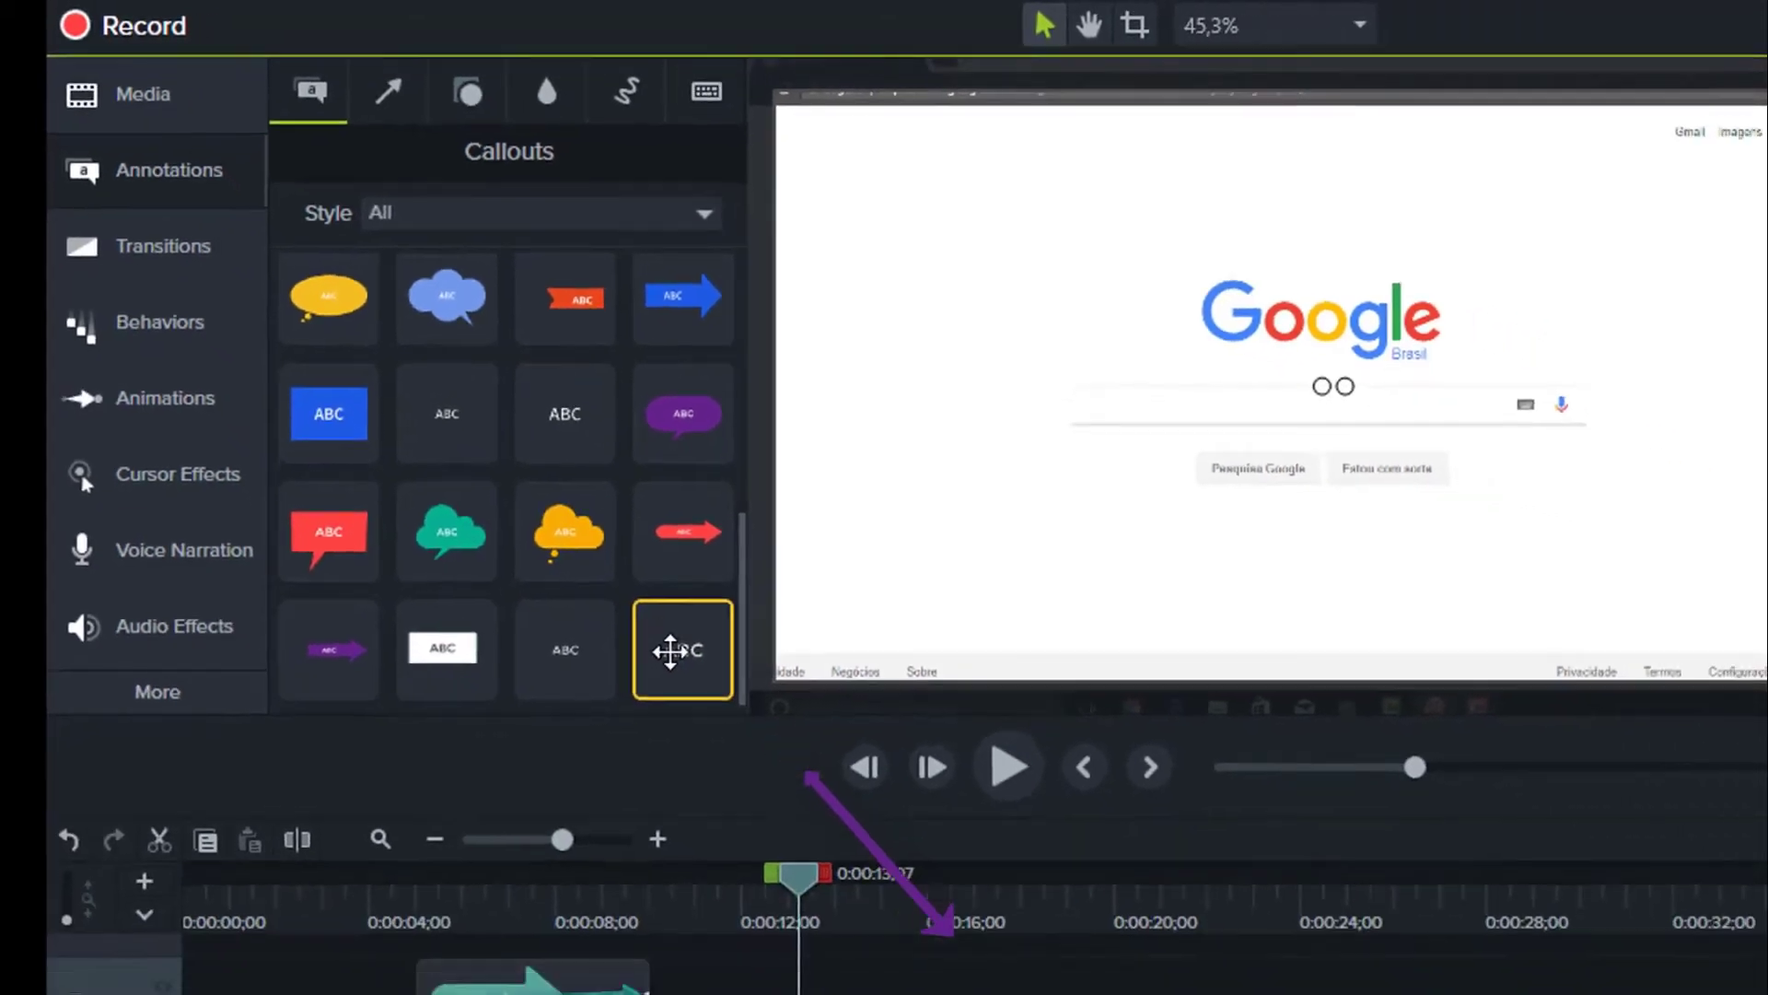
{"action": "left_click_drag", "start_coordinate": [796, 762], "coordinate": [873, 765]}
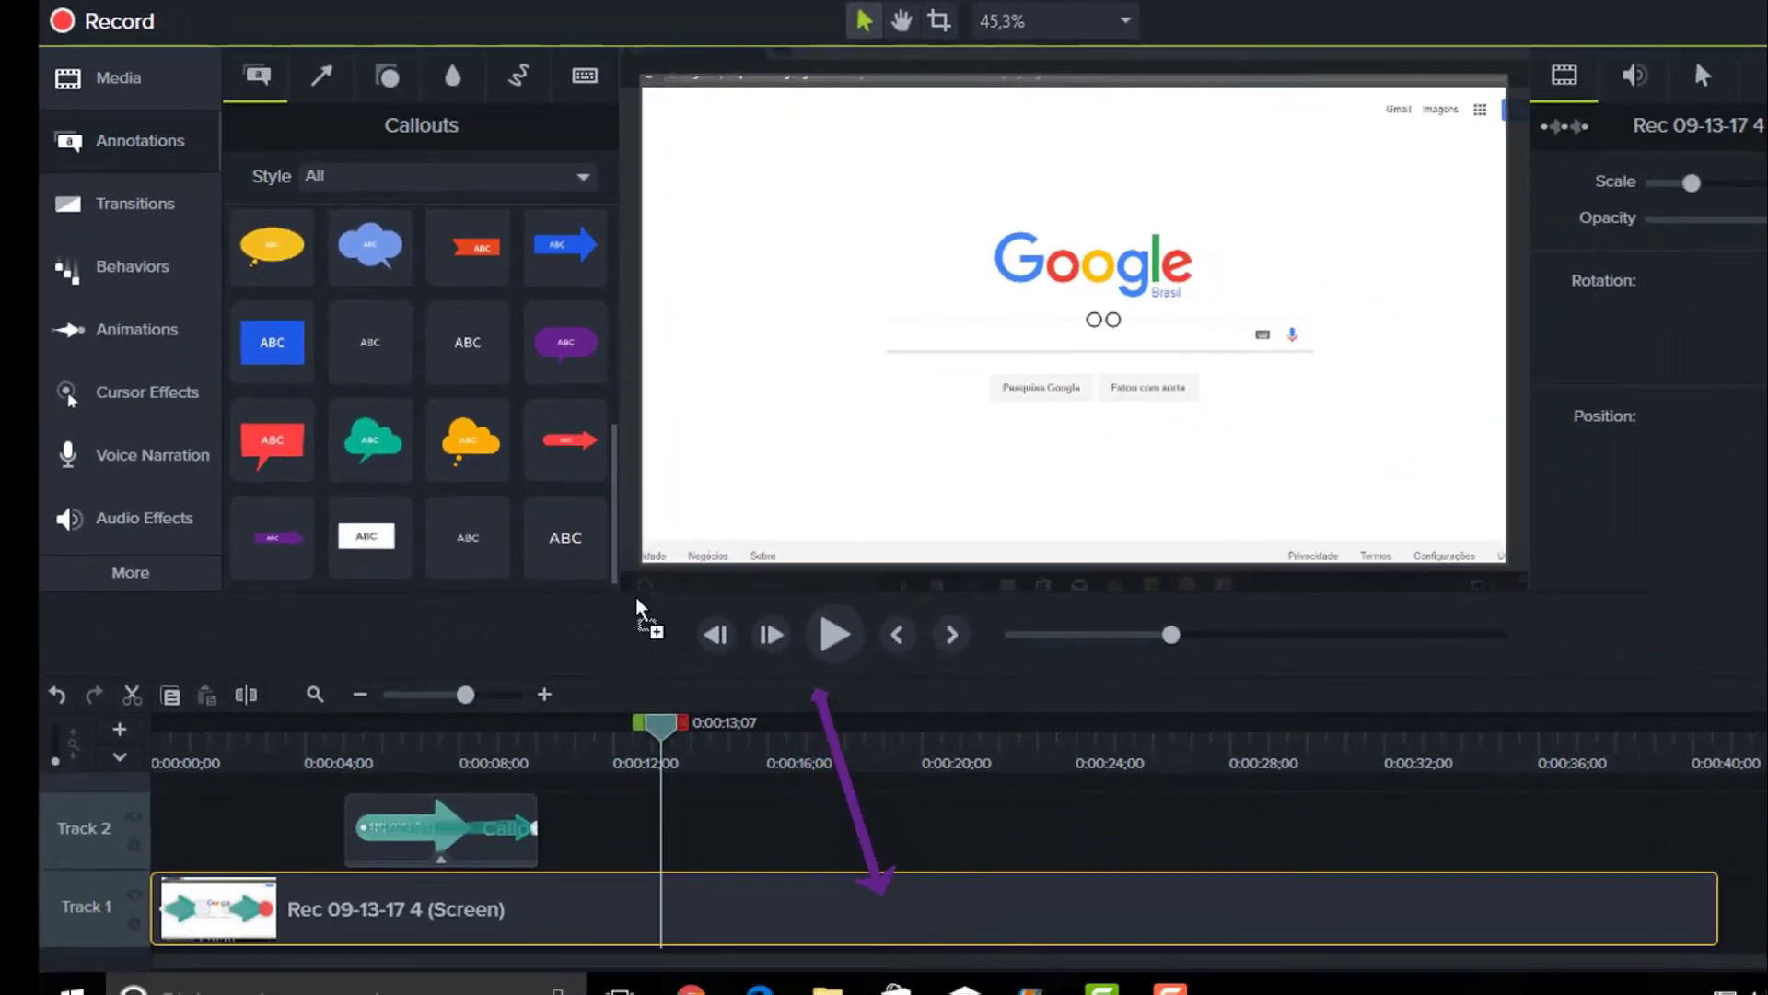
{"action": "left_click_drag", "start_coordinate": [641, 612], "coordinate": [665, 886]}
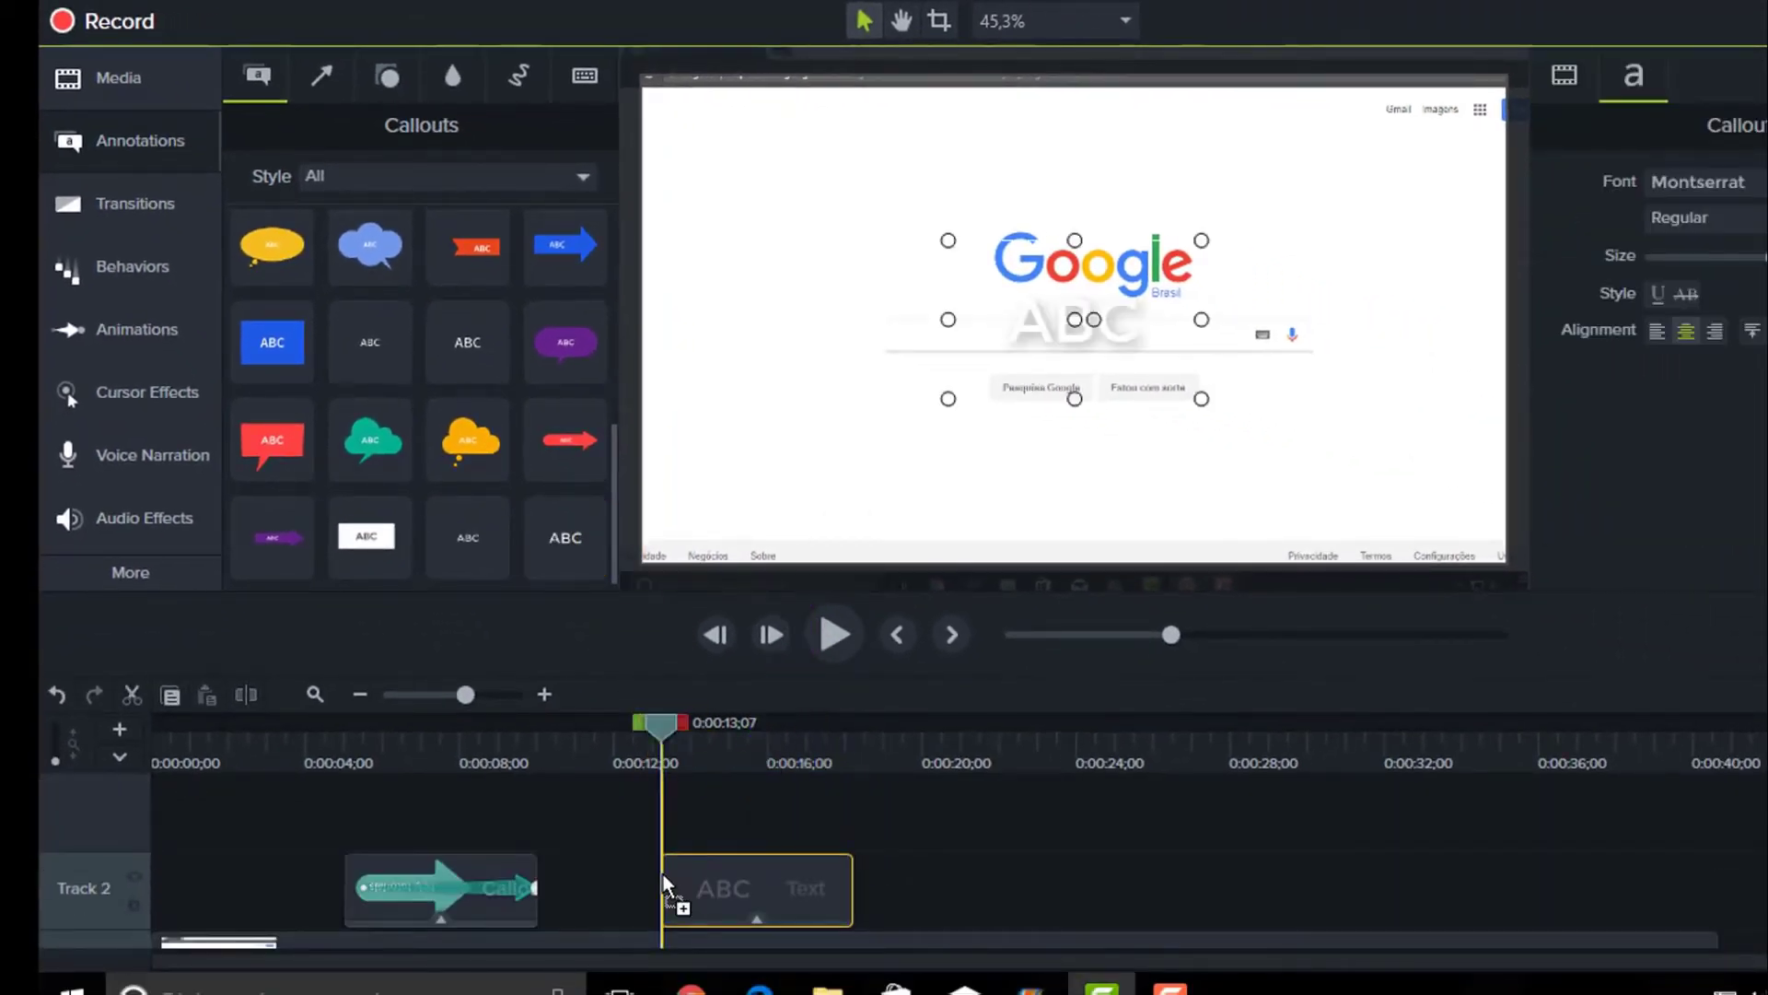
{"action": "left_click", "coordinate": [834, 633]}
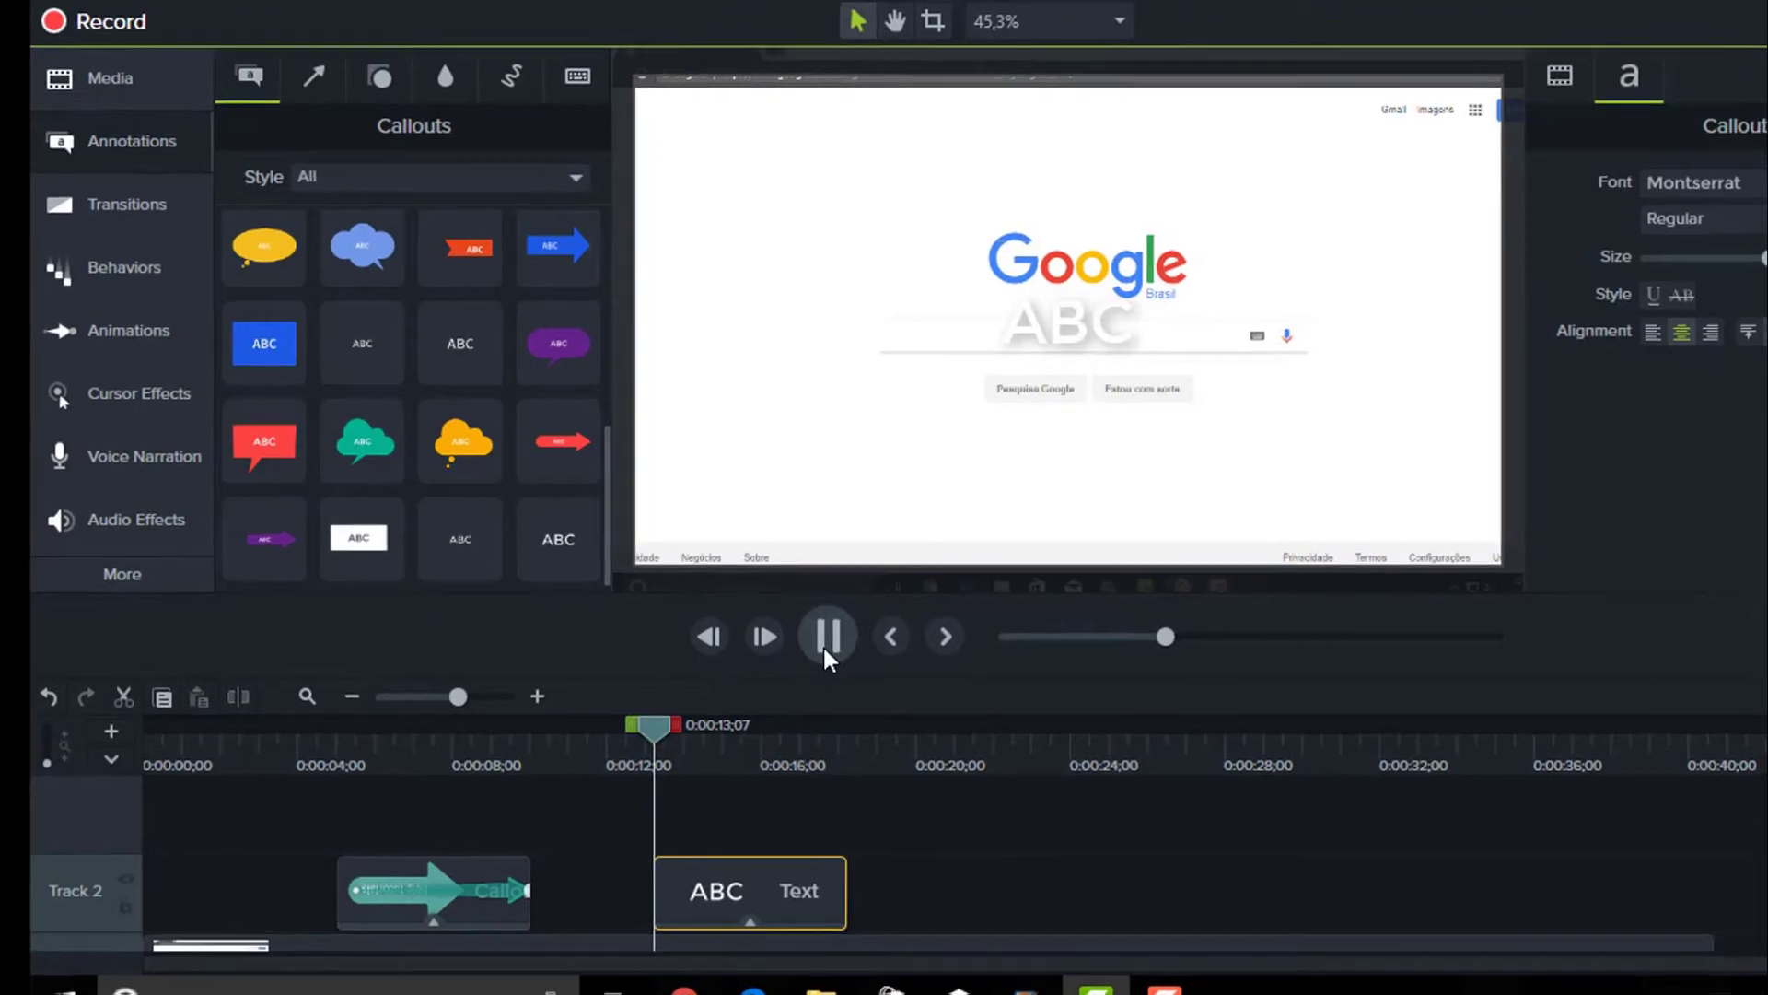
{"action": "left_click", "coordinate": [835, 634]}
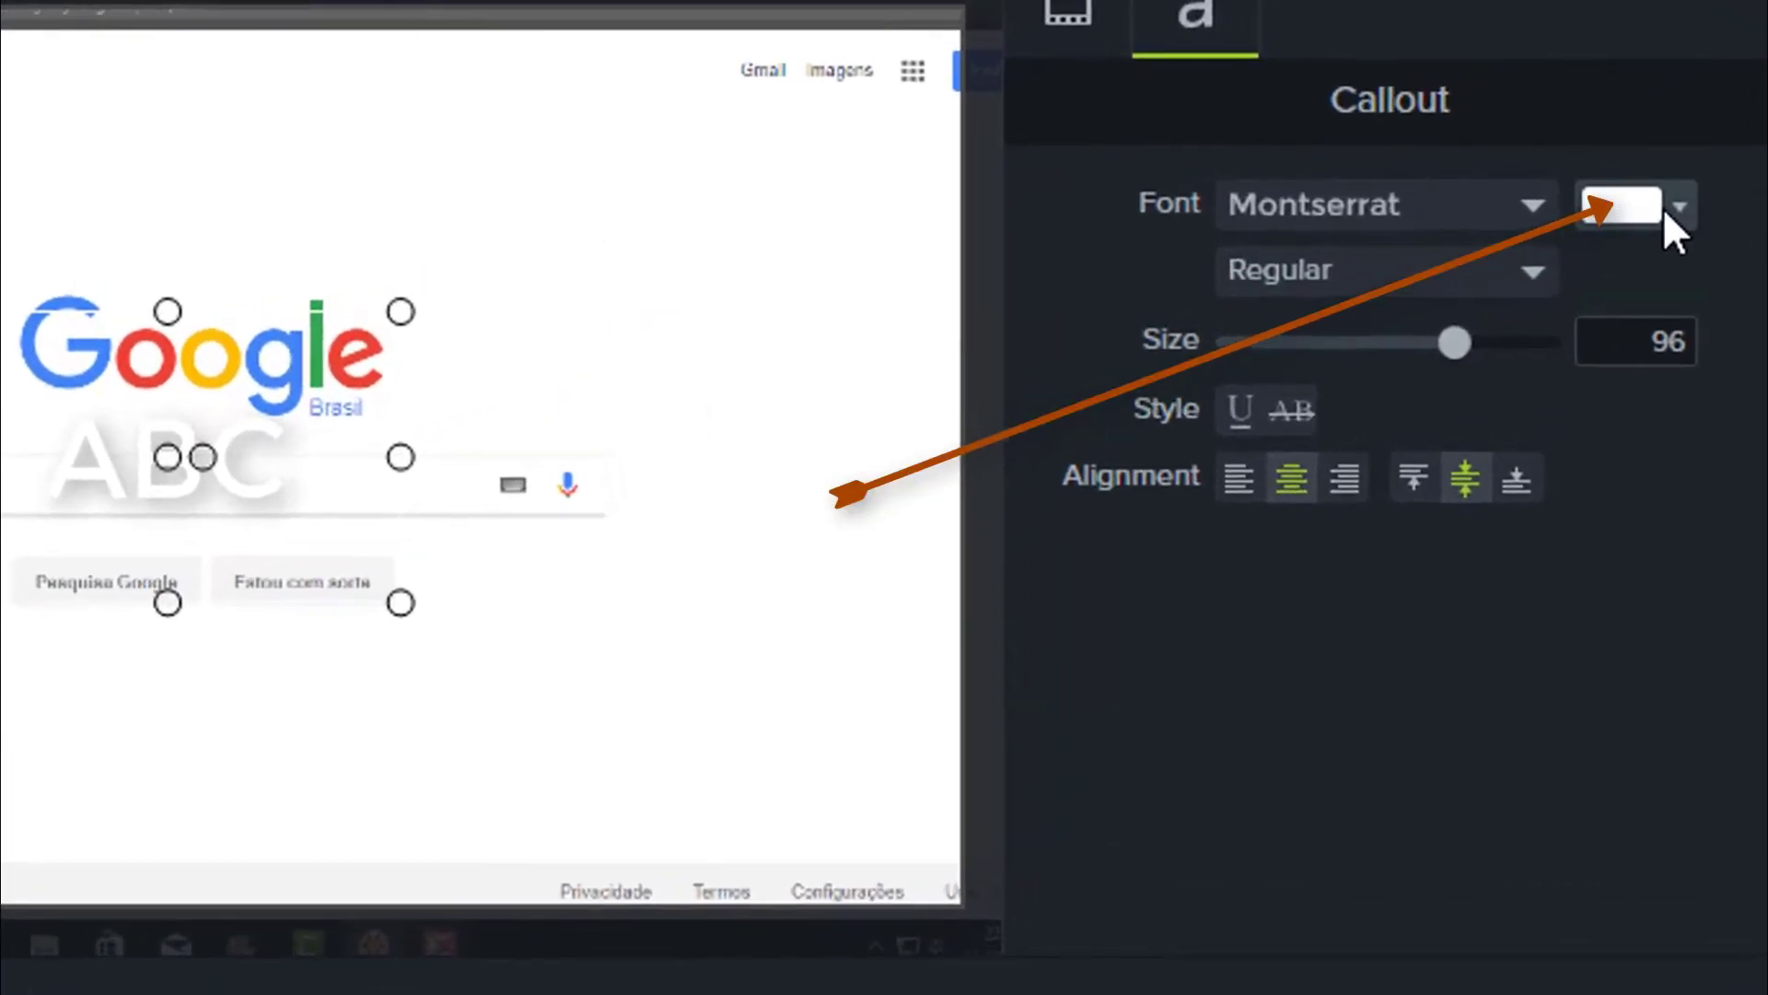
{"action": "left_click", "coordinate": [1667, 214]}
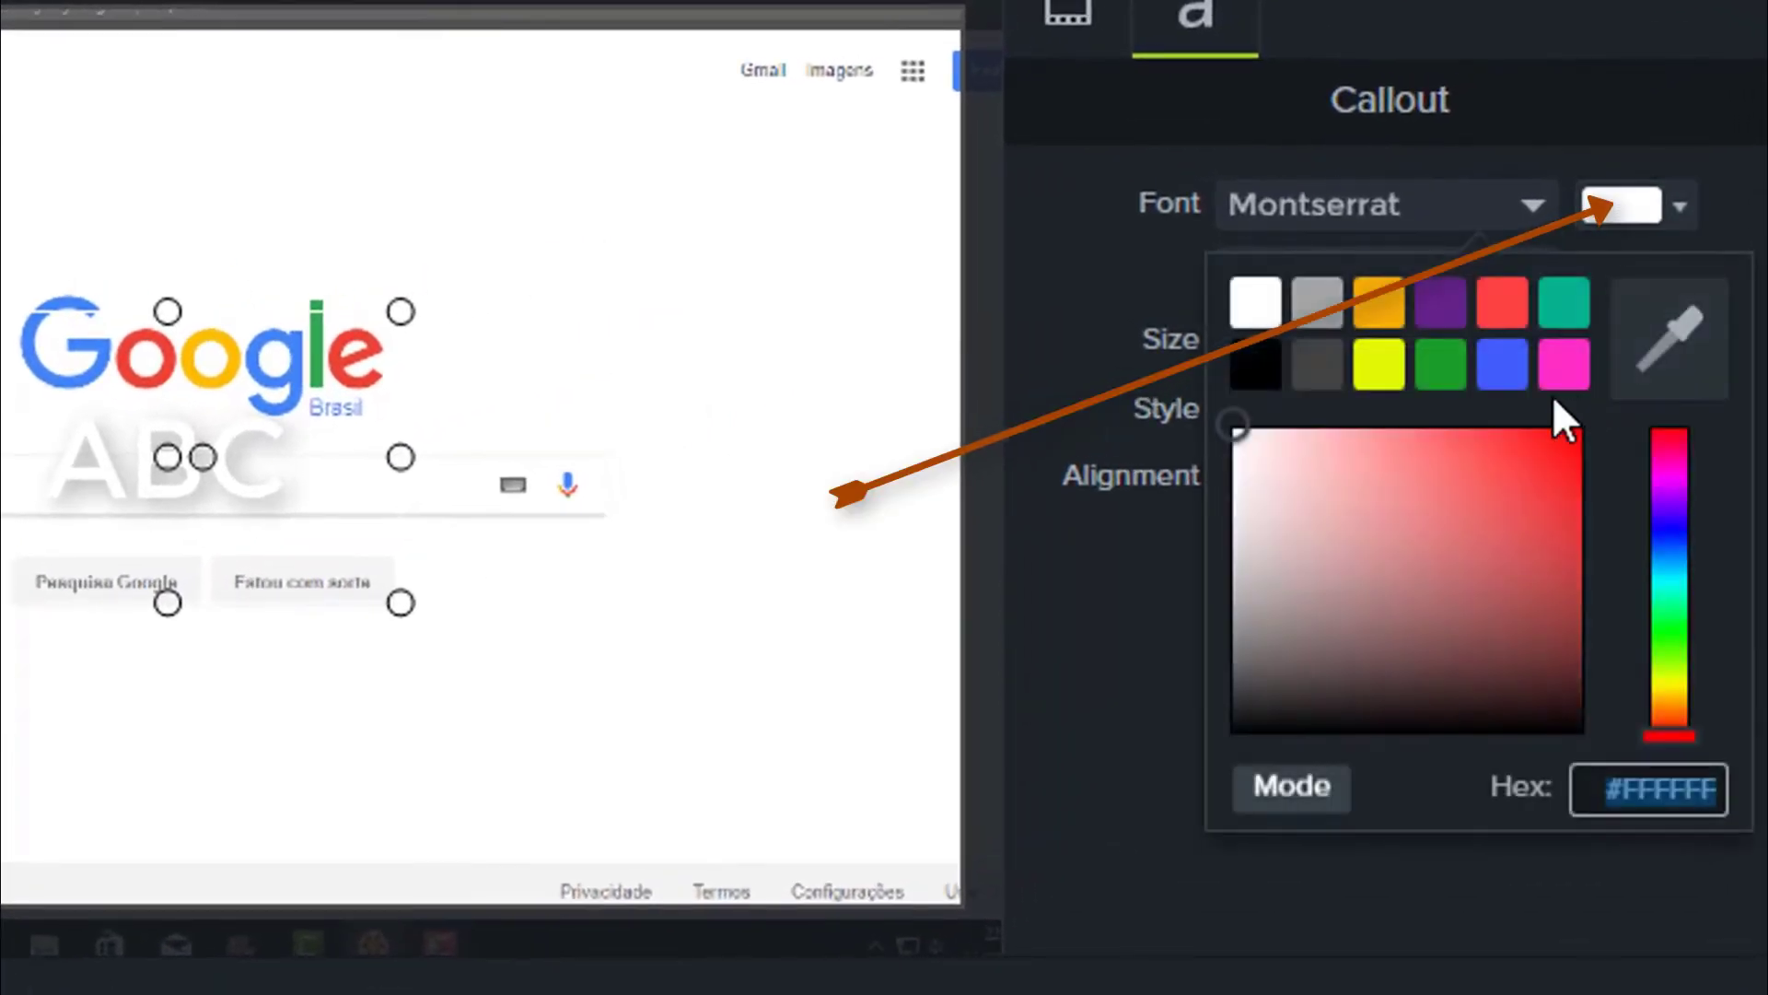
{"action": "left_click", "coordinate": [1502, 364]}
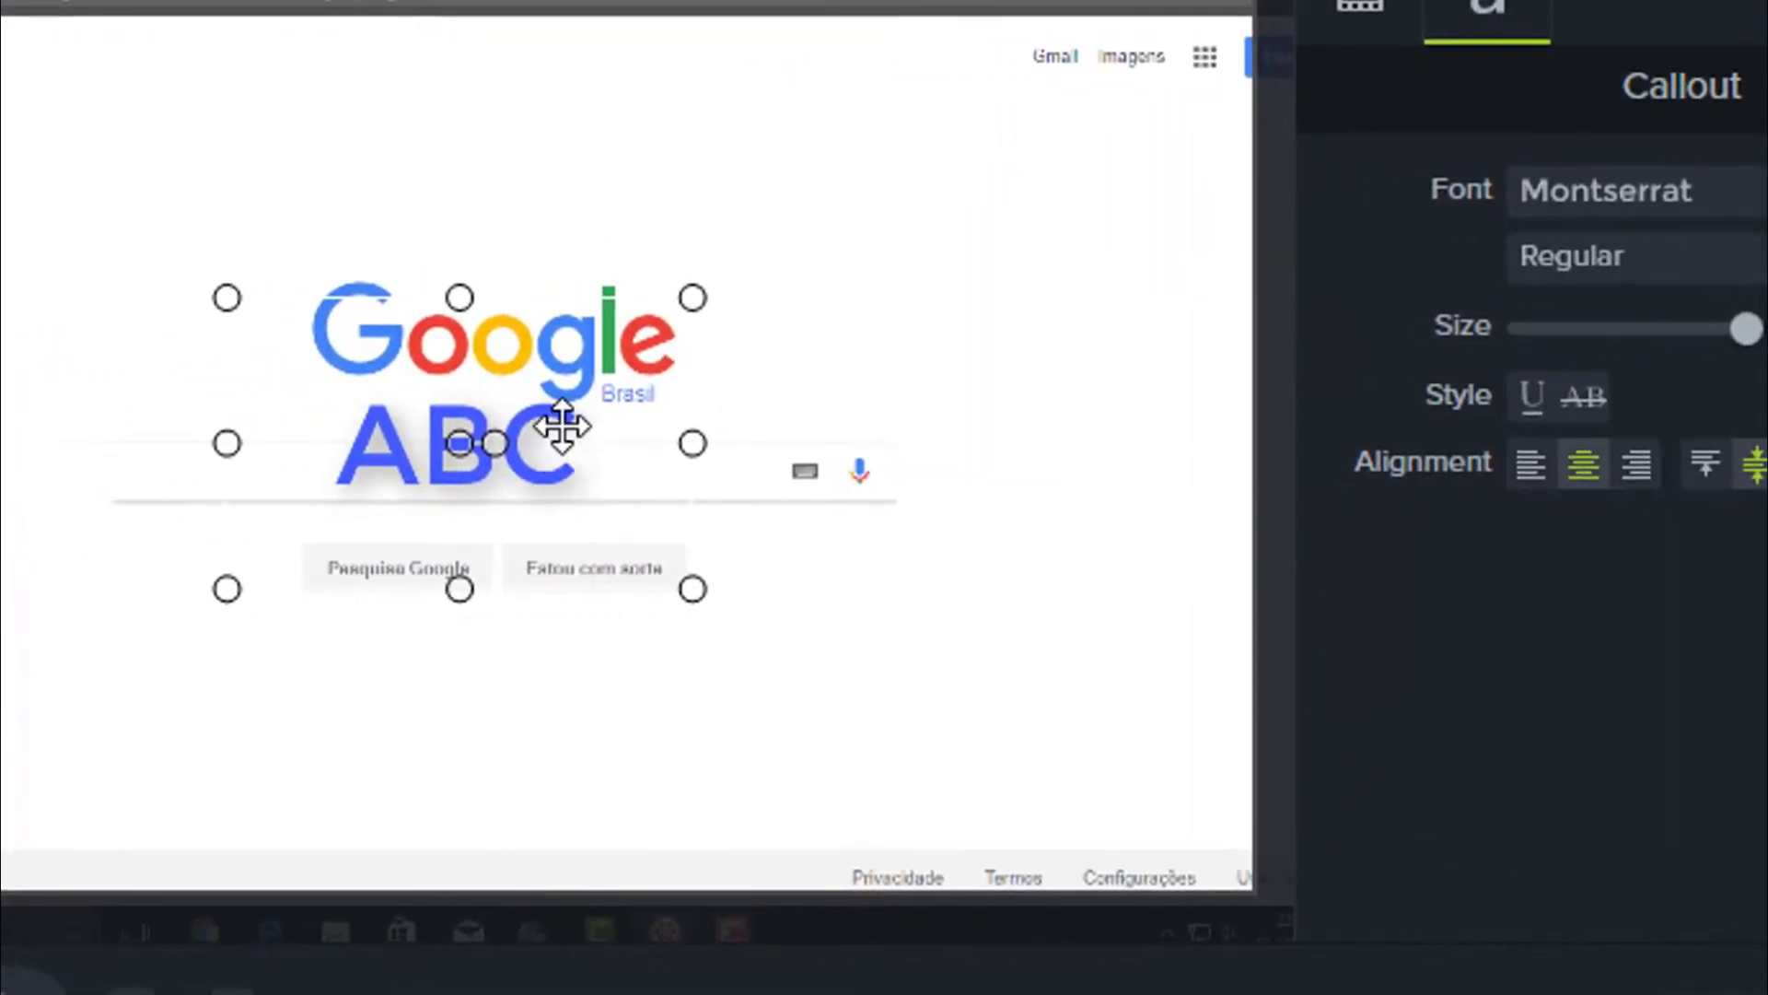
- Replace the ABC text with "help tutoriais" on two lines and move it to the lower left of the Google page
{"action": "double_click", "coordinate": [562, 425]}
{"action": "key", "text": "BackSpace"}
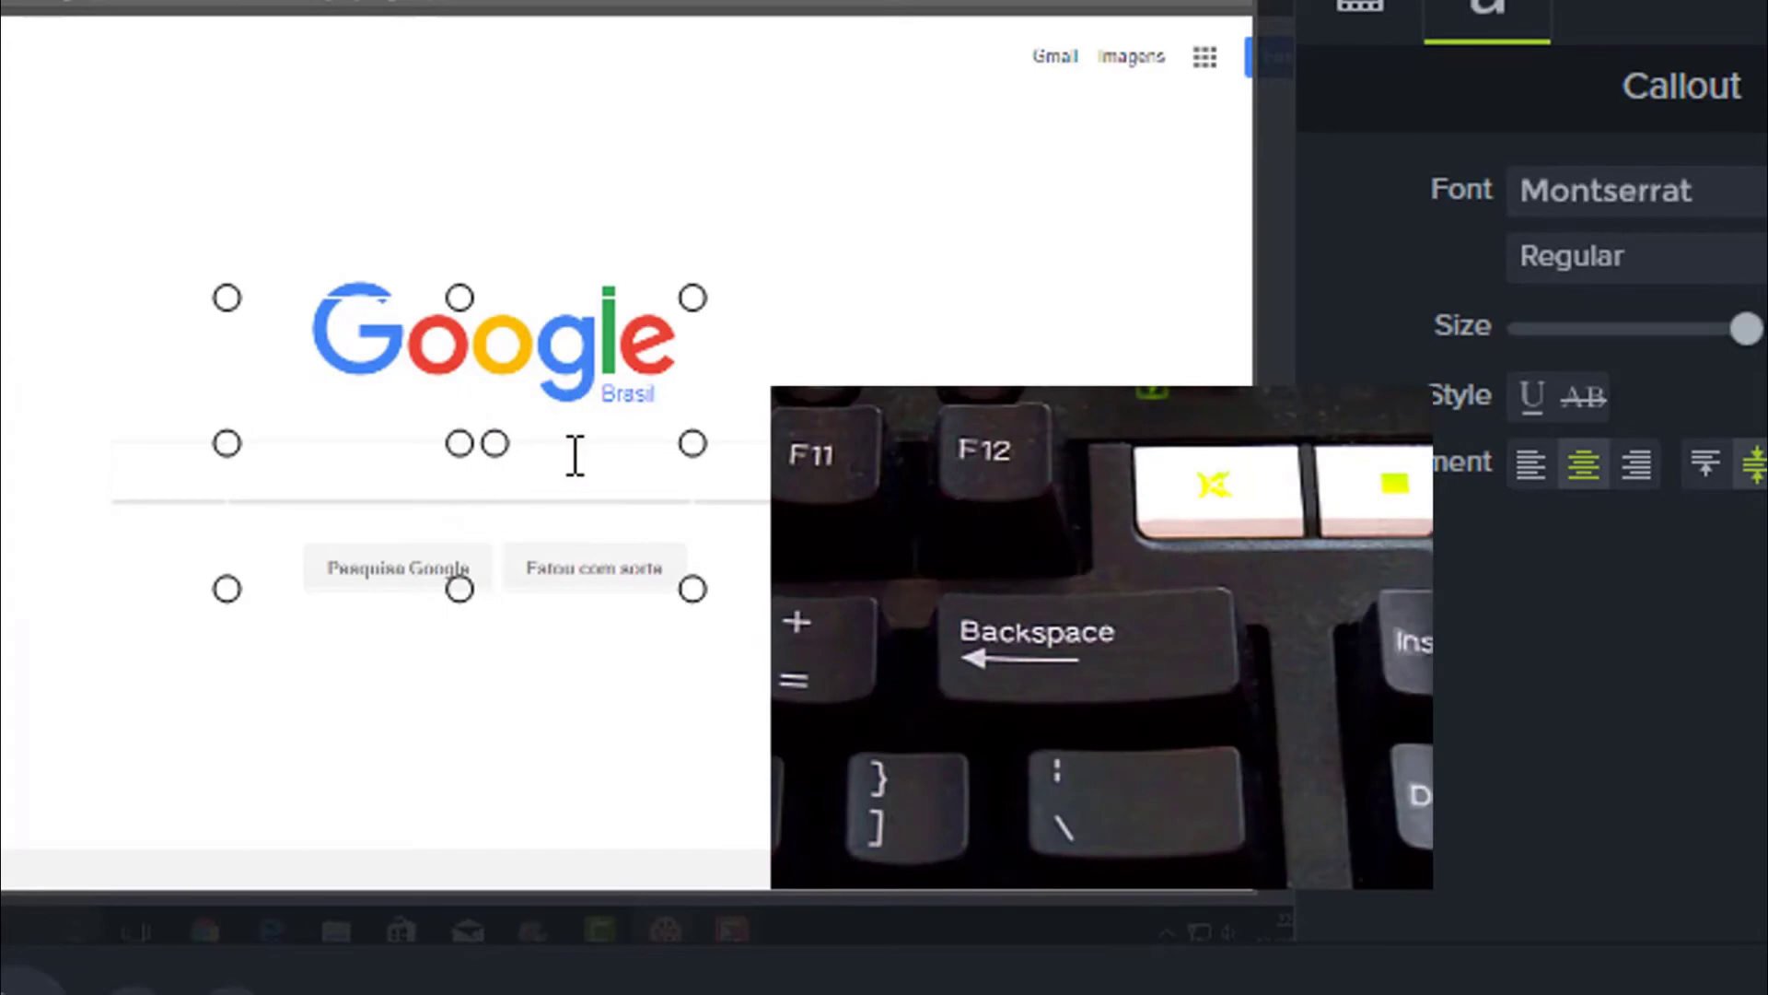
{"action": "type", "text": "help"}
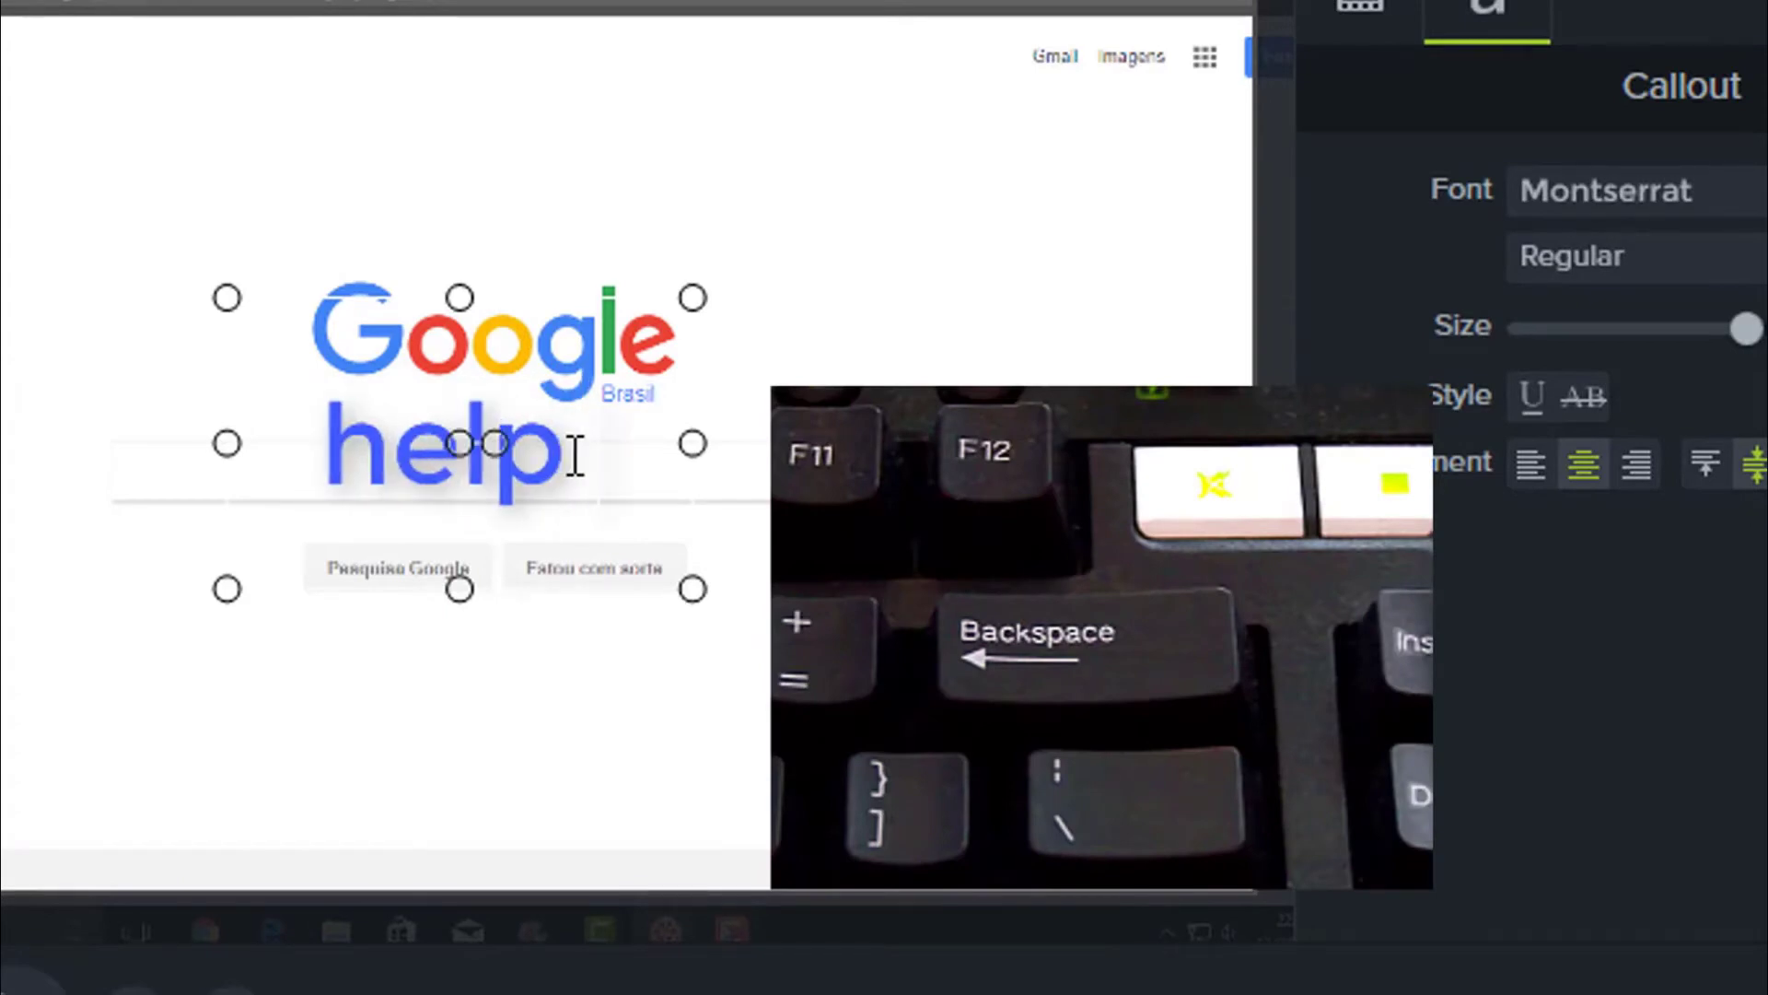
{"action": "key", "text": "Return"}
{"action": "type", "text": "t"}
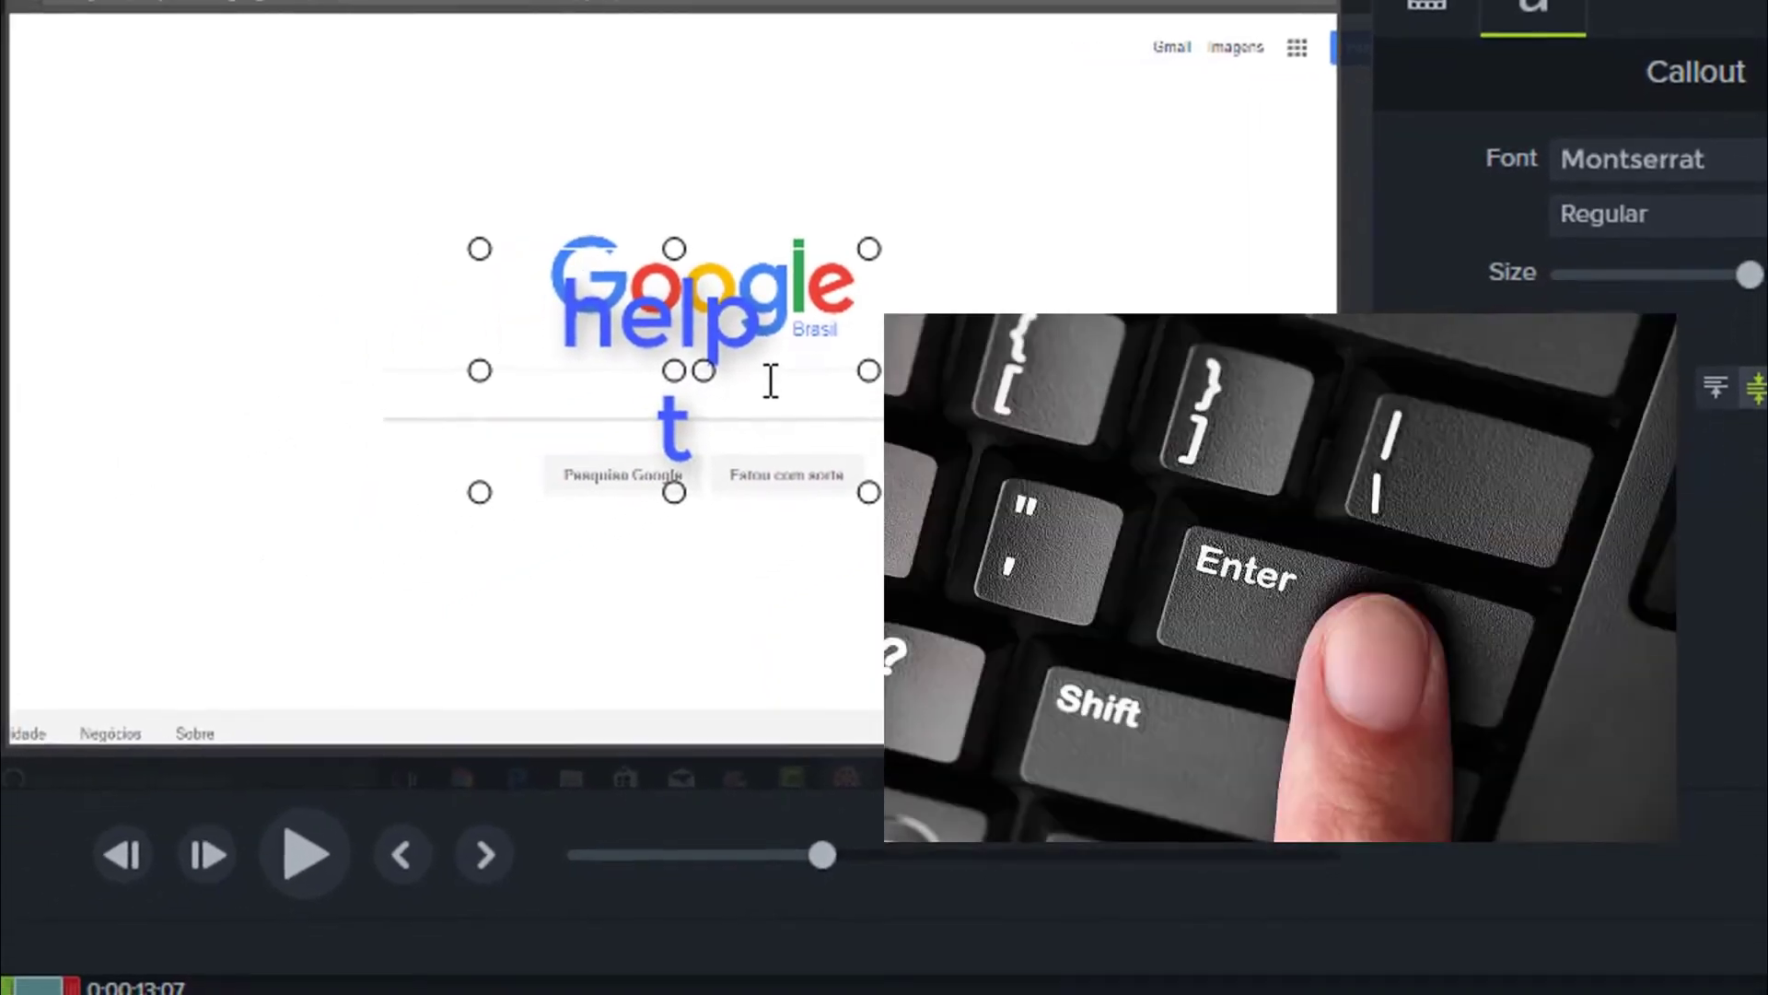
{"action": "type", "text": "utoriais"}
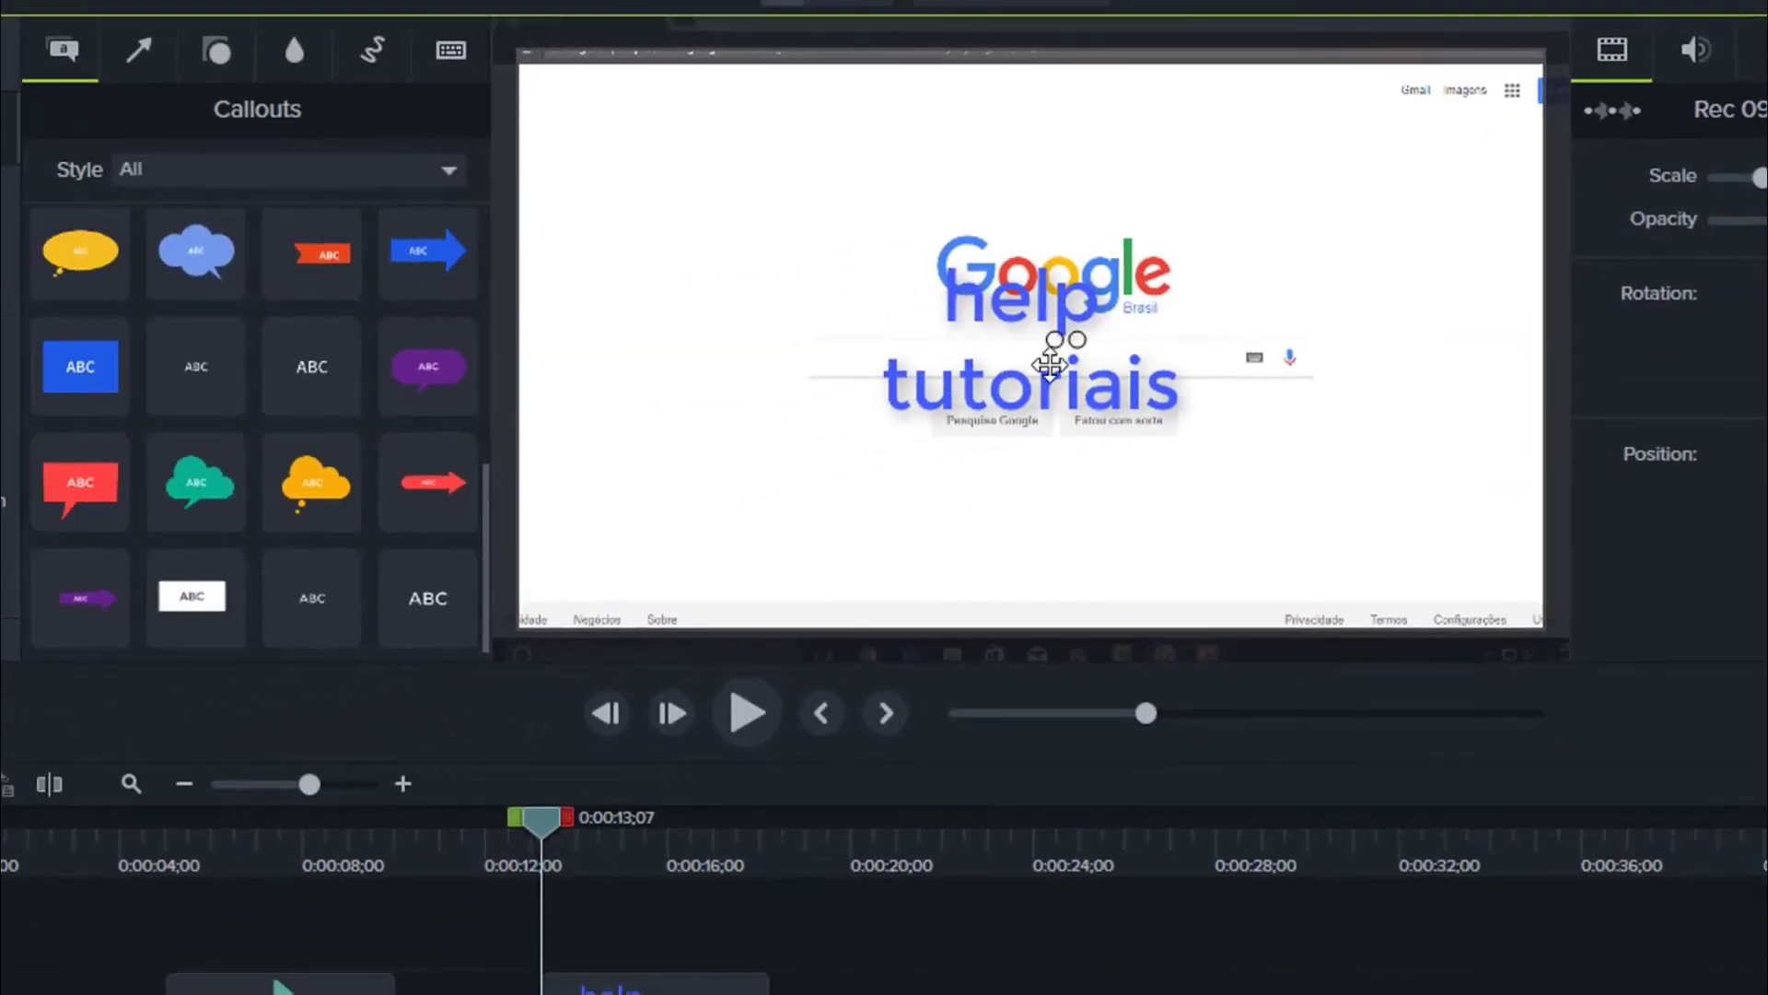
{"action": "left_click_drag", "start_coordinate": [707, 382], "coordinate": [638, 411]}
{"action": "left_click_drag", "start_coordinate": [1003, 371], "coordinate": [722, 481]}
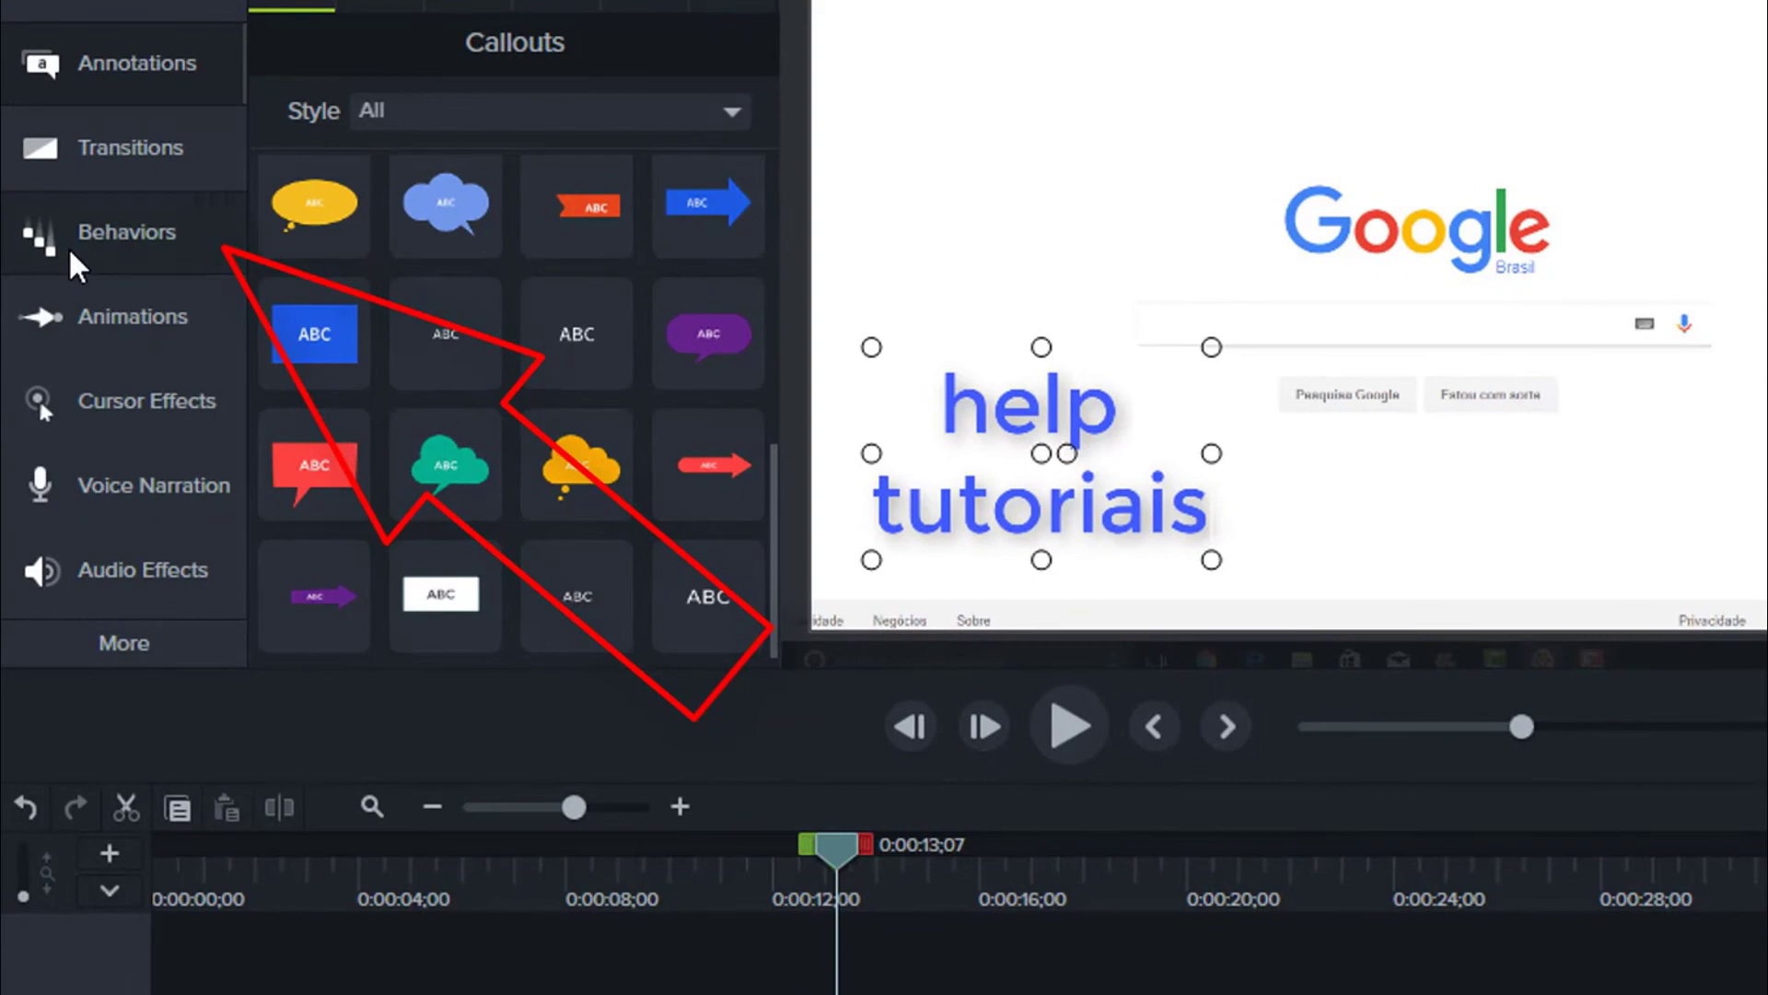
- Apply the Jump And Fall behavior to the "help tutoriais" text and set the playhead ahead of that clip
{"action": "left_click", "coordinate": [71, 258]}
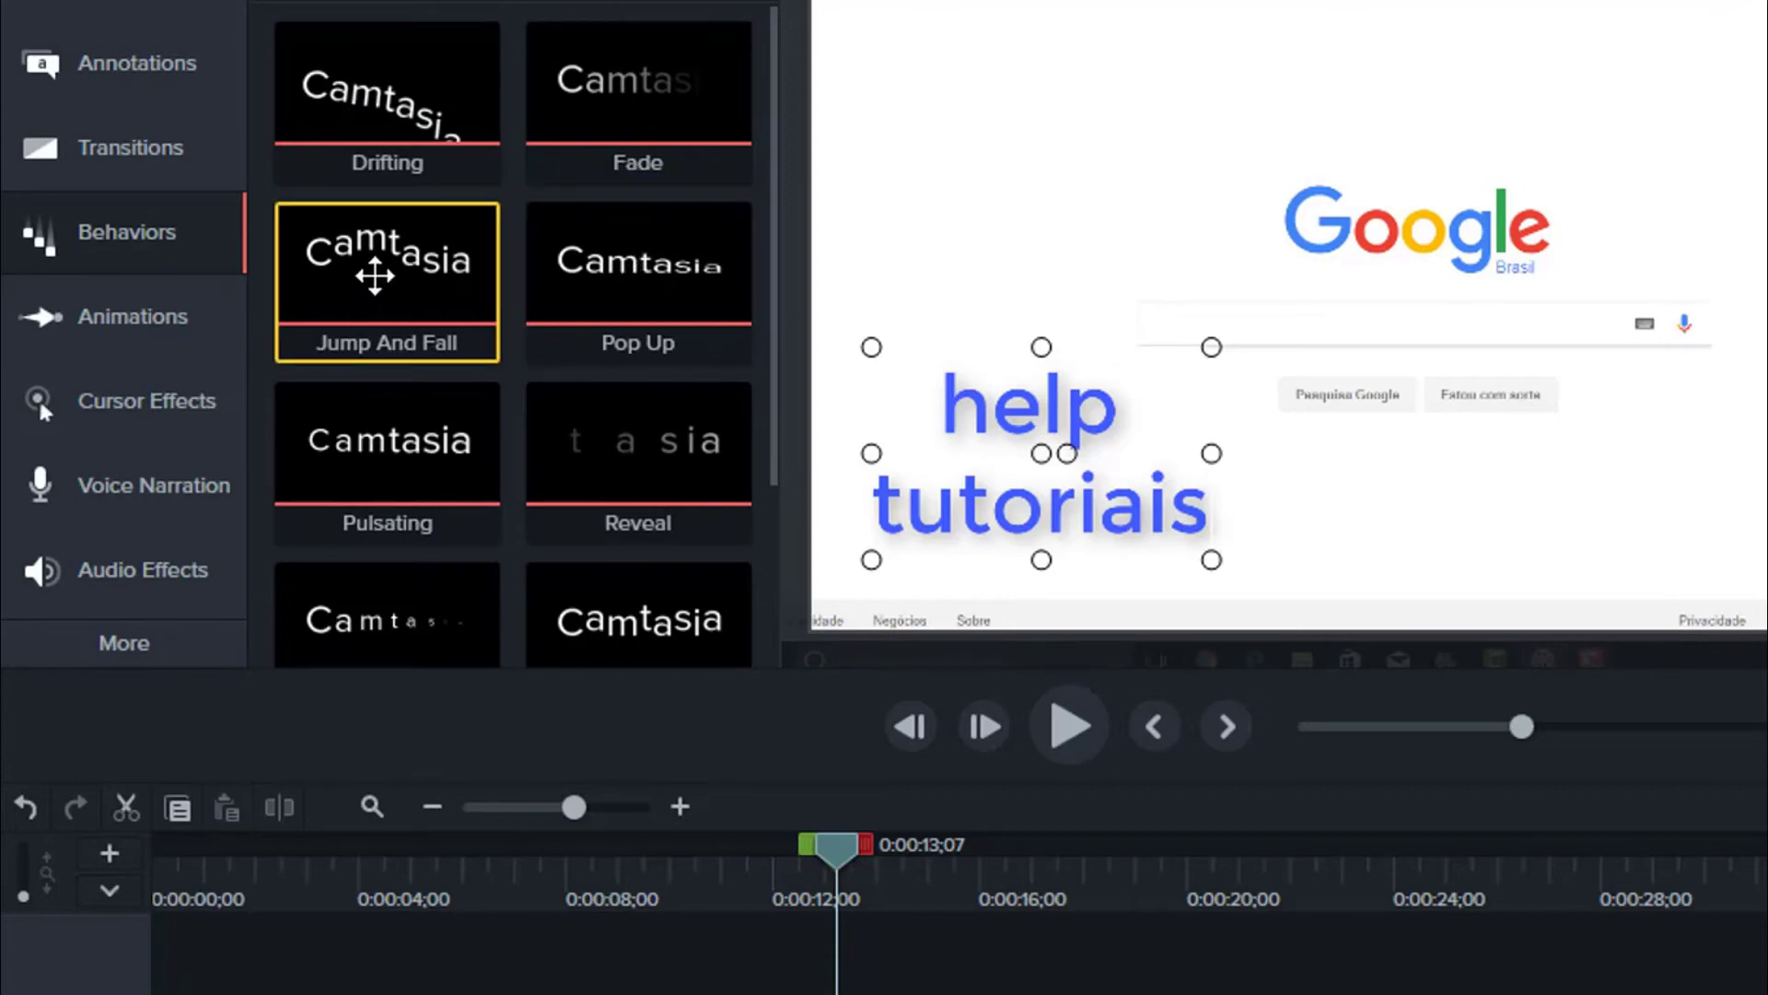
{"action": "left_click_drag", "start_coordinate": [360, 274], "coordinate": [941, 993]}
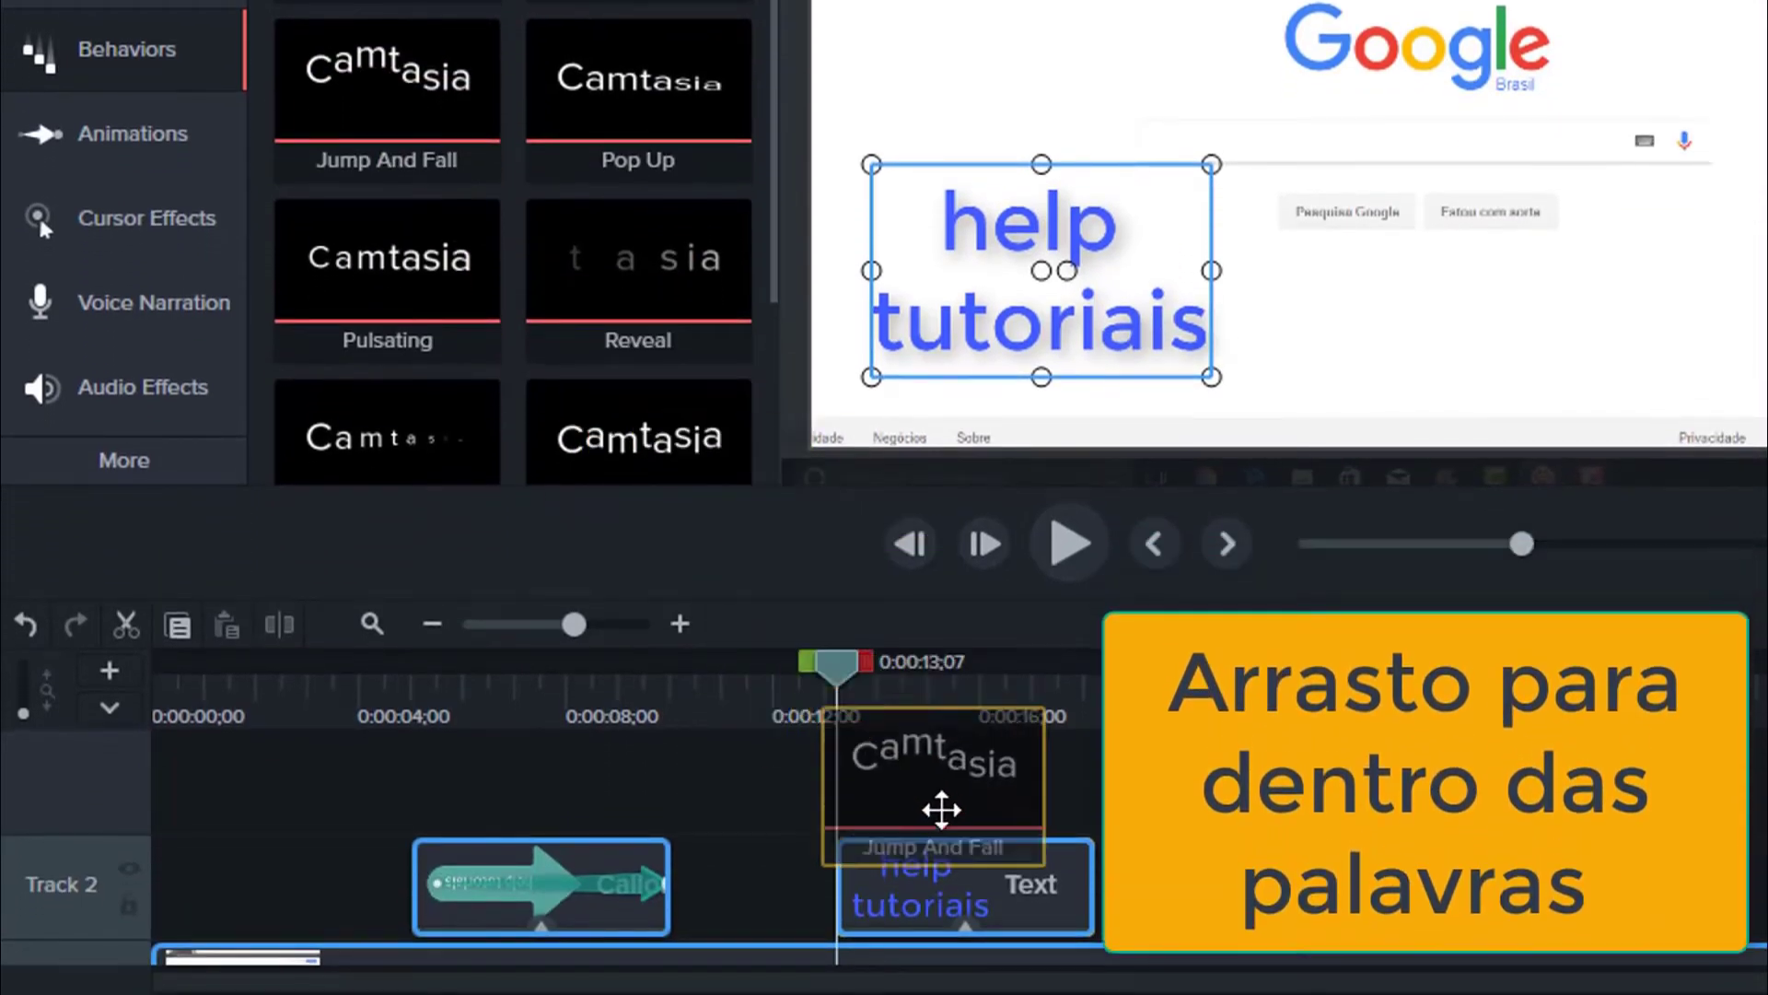
{"action": "left_click_drag", "start_coordinate": [941, 809], "coordinate": [967, 897]}
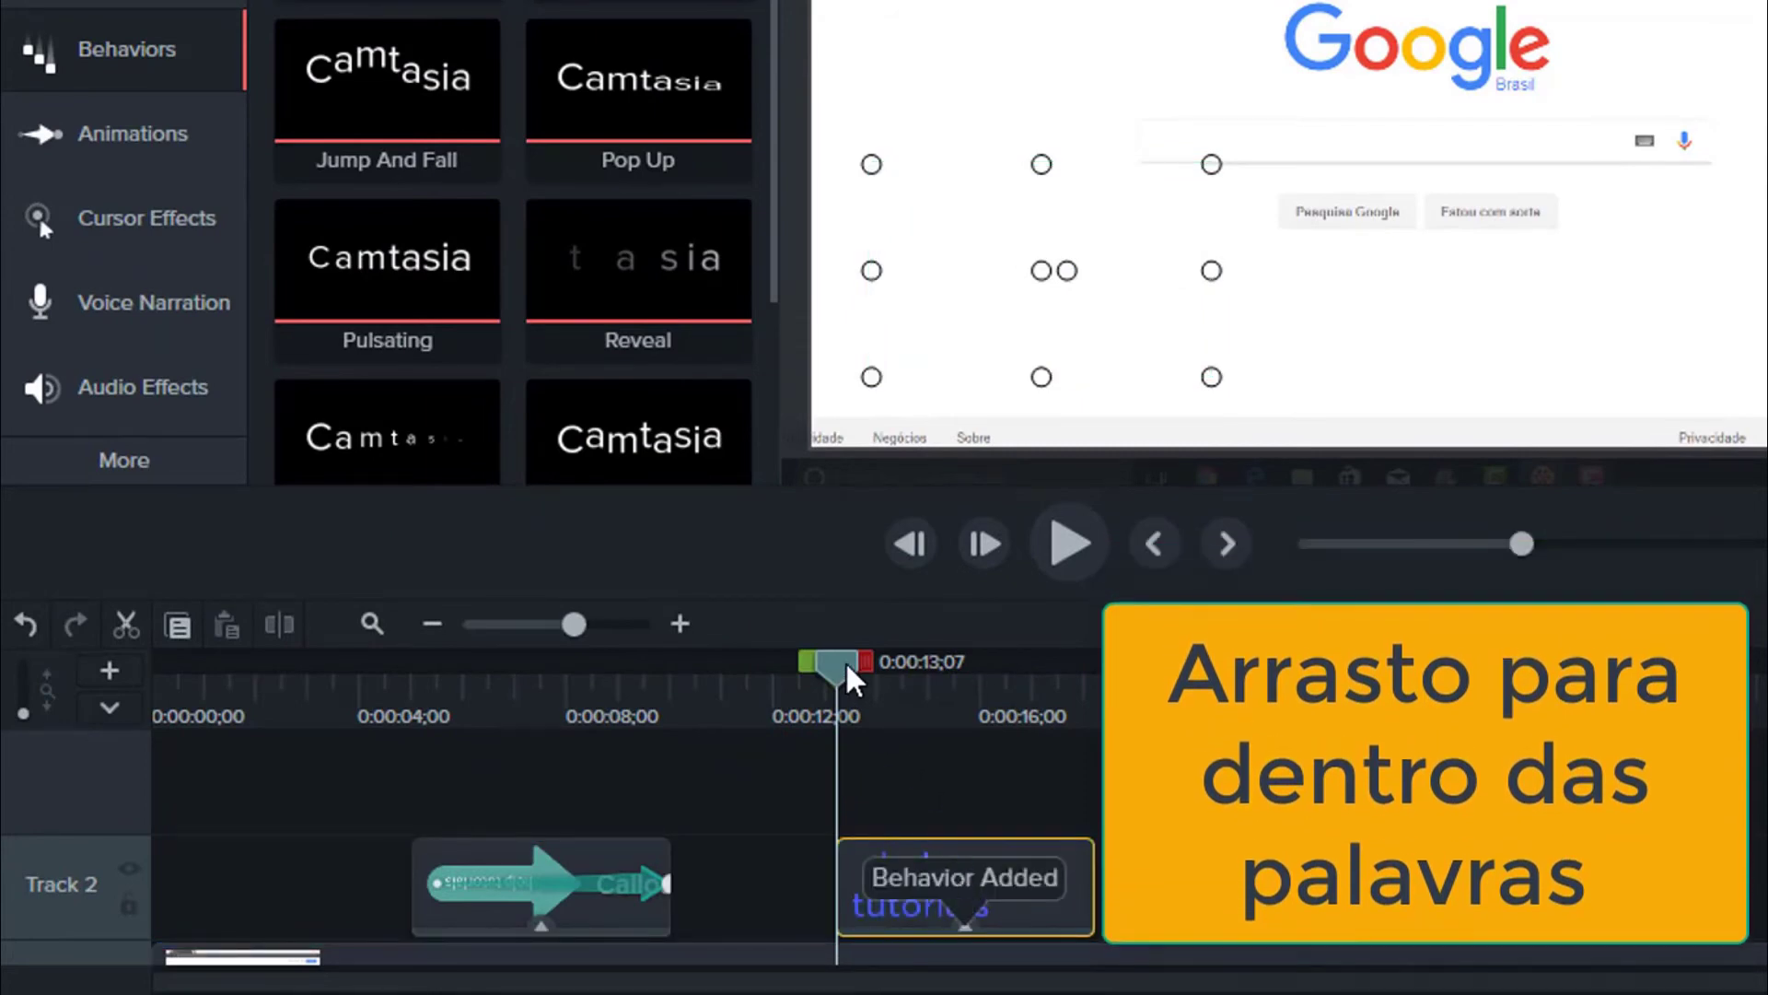
{"action": "left_click_drag", "start_coordinate": [851, 677], "coordinate": [760, 697]}
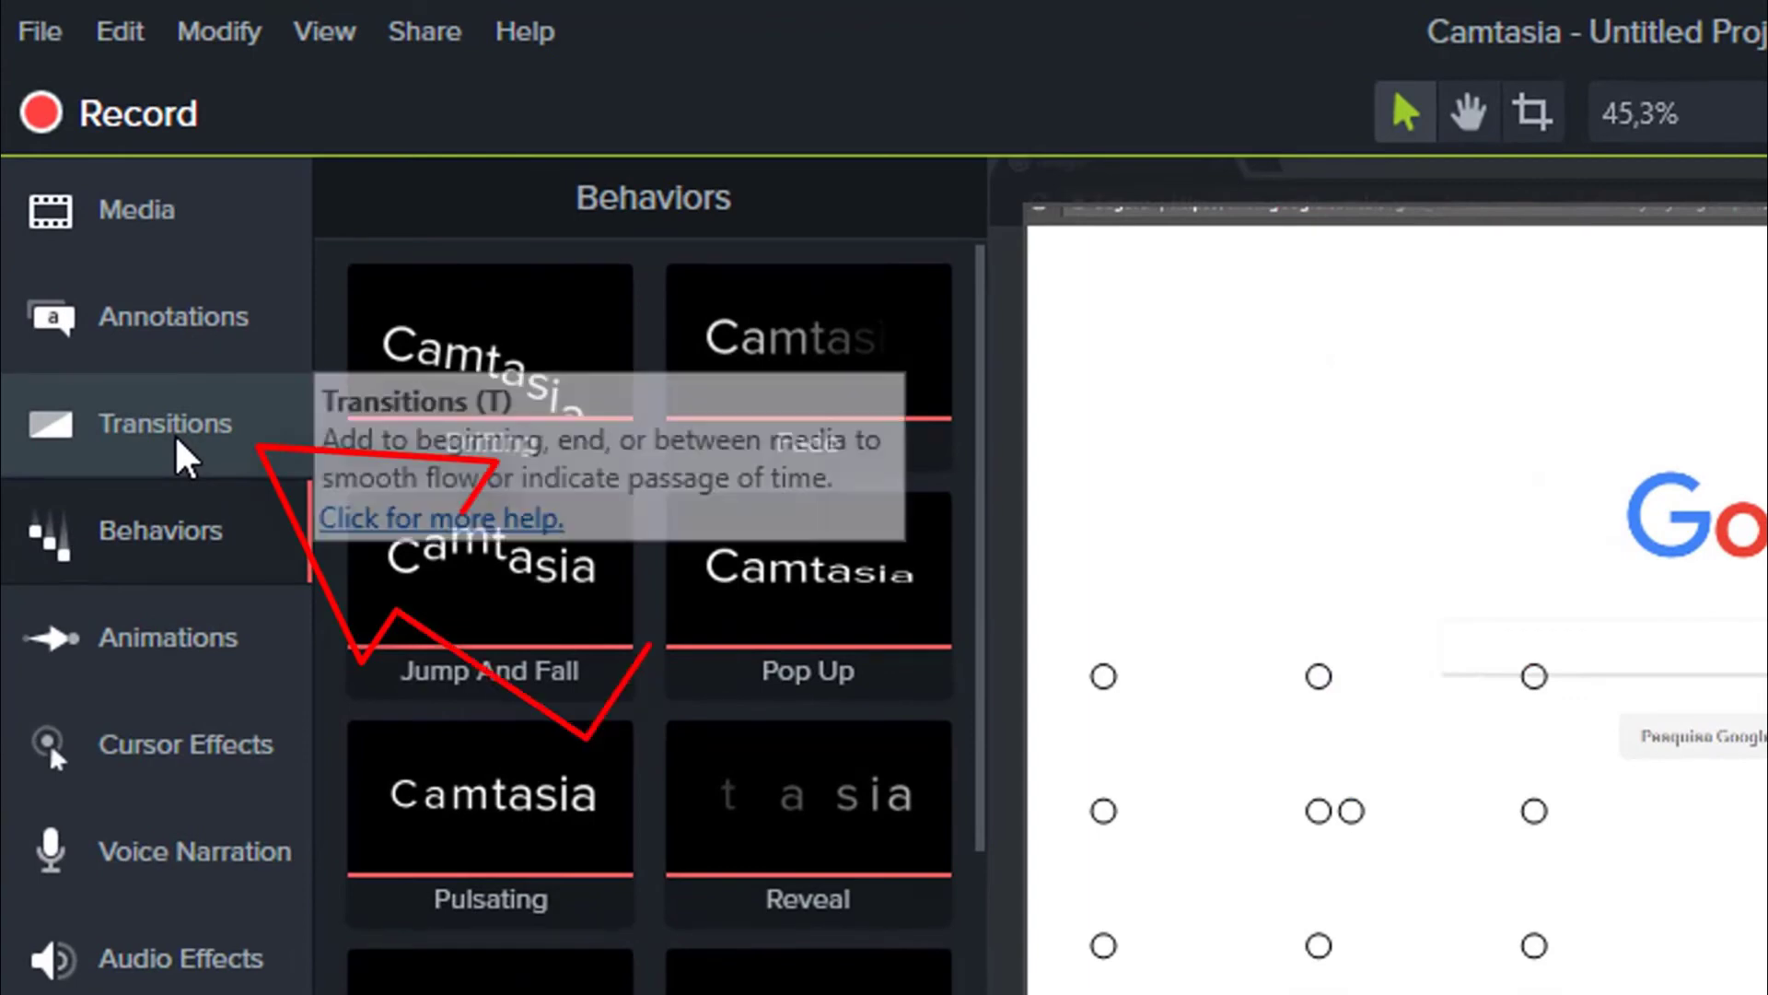
- Show the transitions and split the screen recording on Track 1 at 0:00:21;24
{"action": "left_click", "coordinate": [184, 454]}
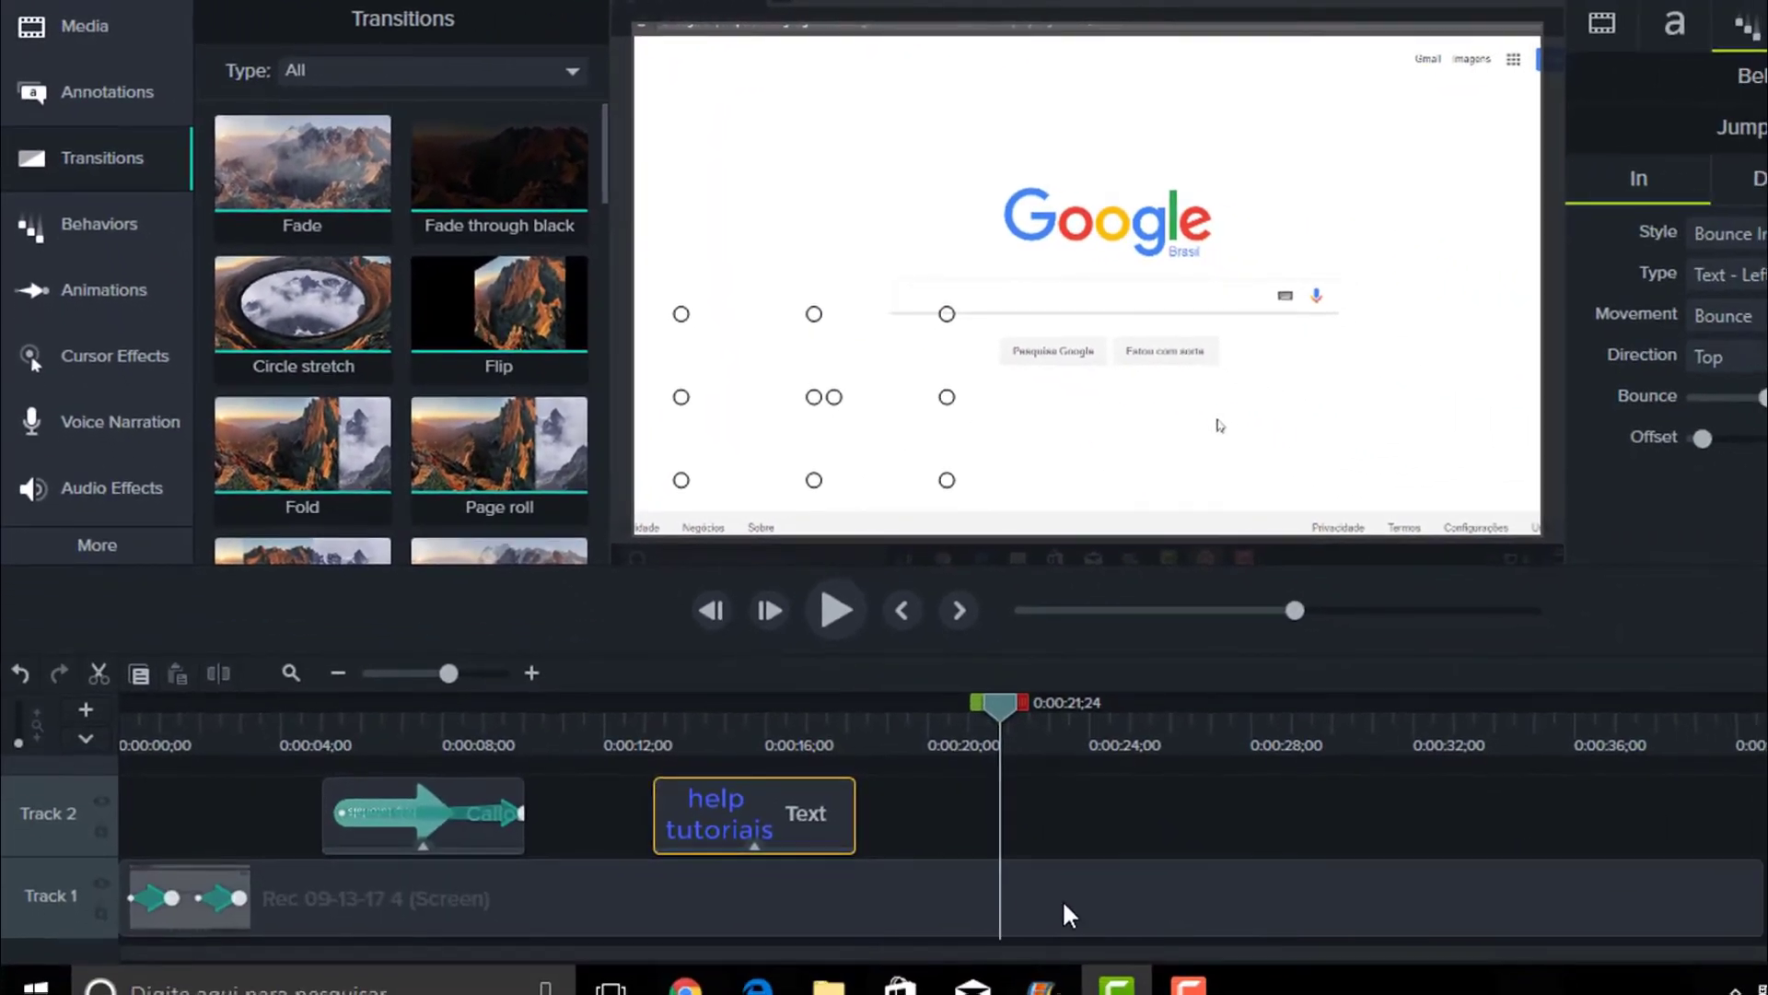
{"action": "left_click", "coordinate": [1026, 904]}
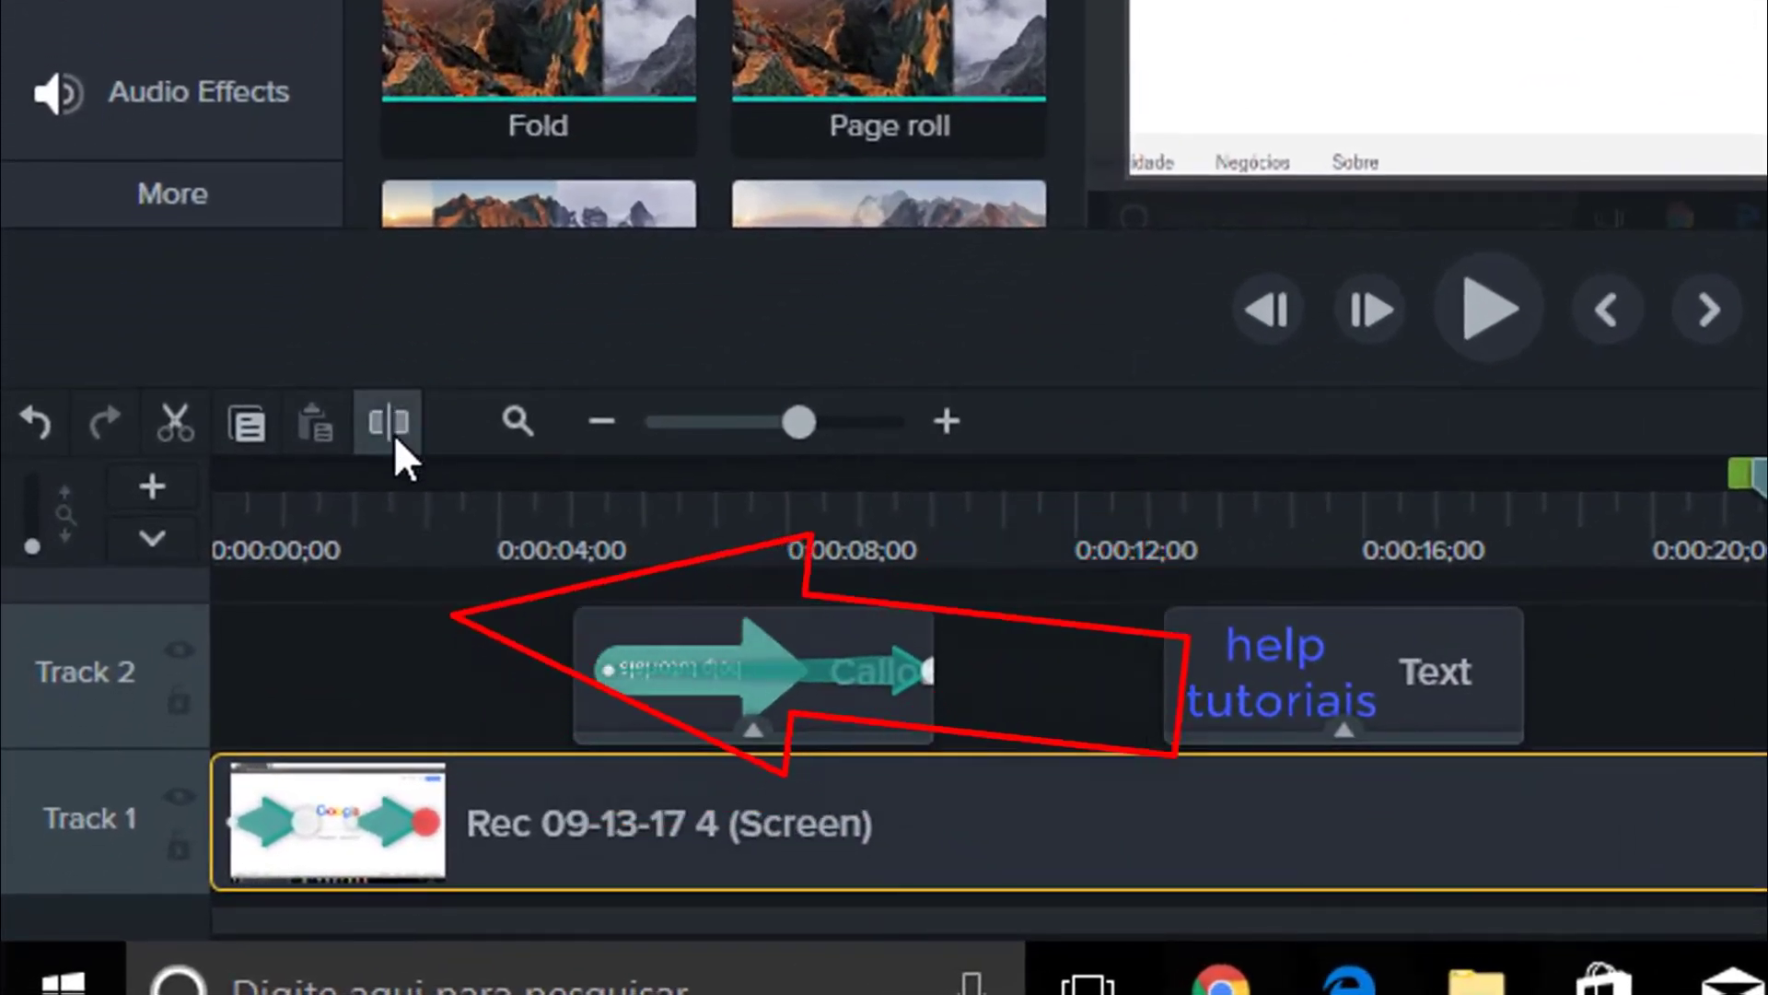
{"action": "left_click", "coordinate": [390, 426]}
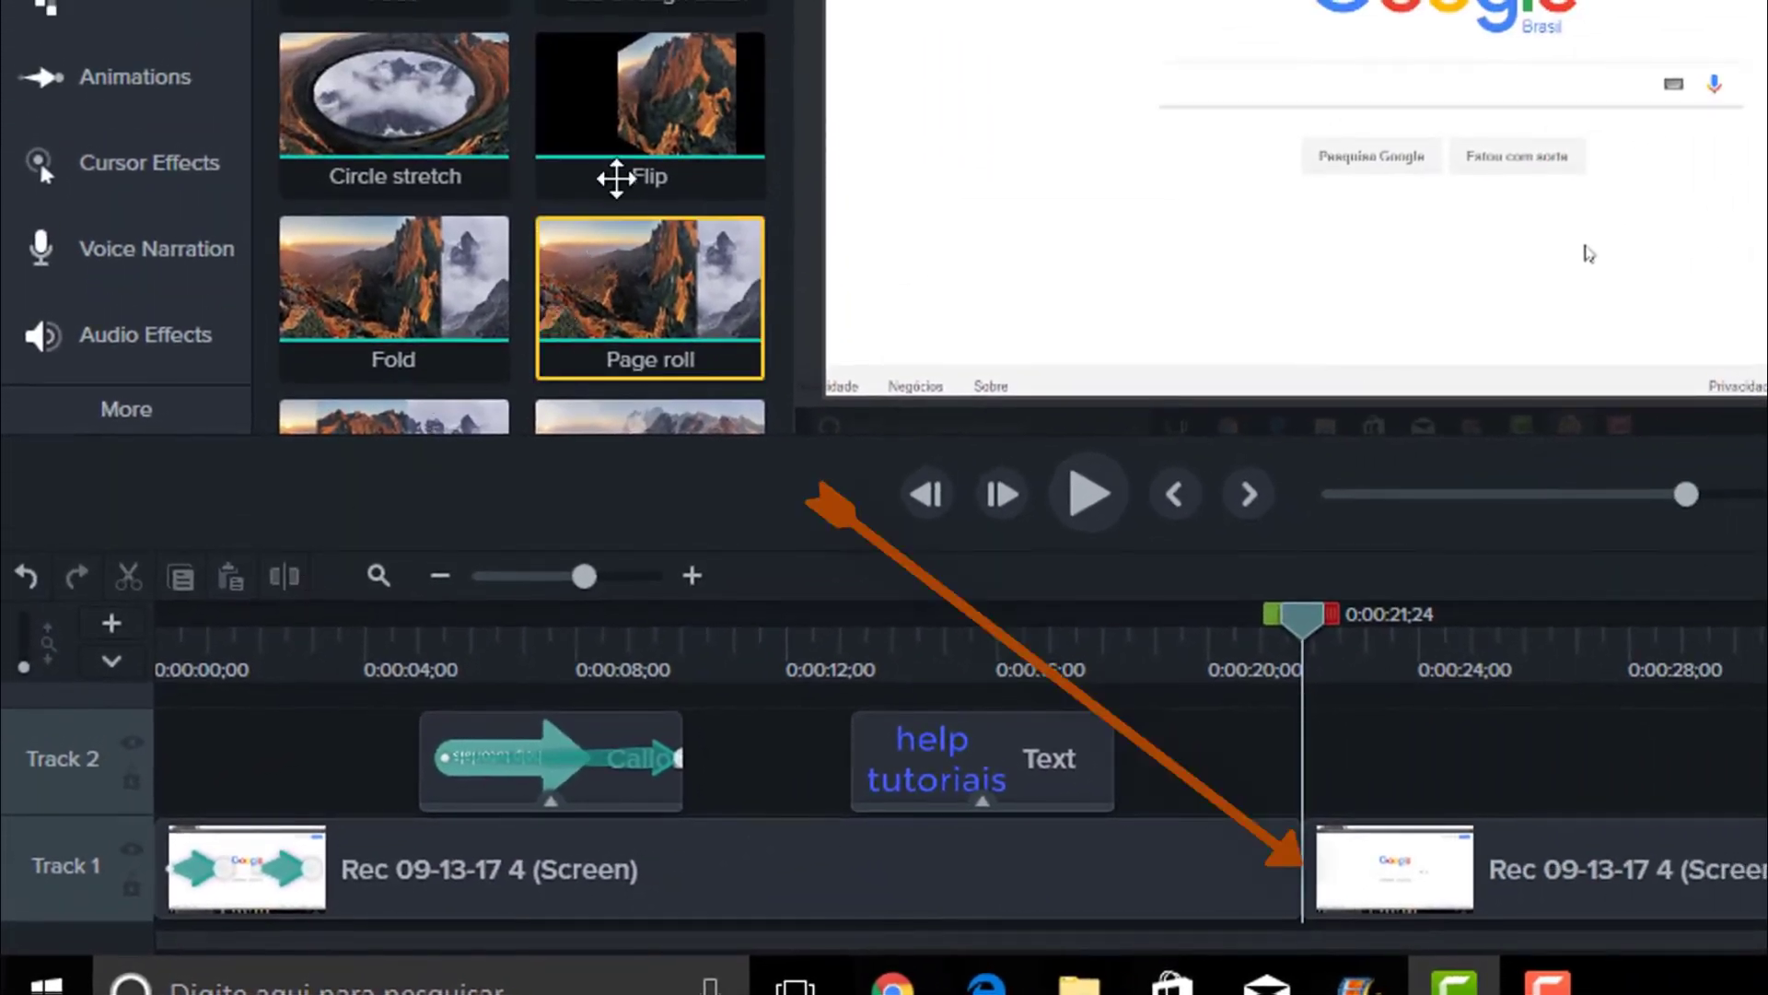
- Add the Flip transition at the cut between the two recording clips on Track 1 and preview it from 0:00:20;28
{"action": "left_click_drag", "start_coordinate": [675, 146], "coordinate": [1302, 870]}
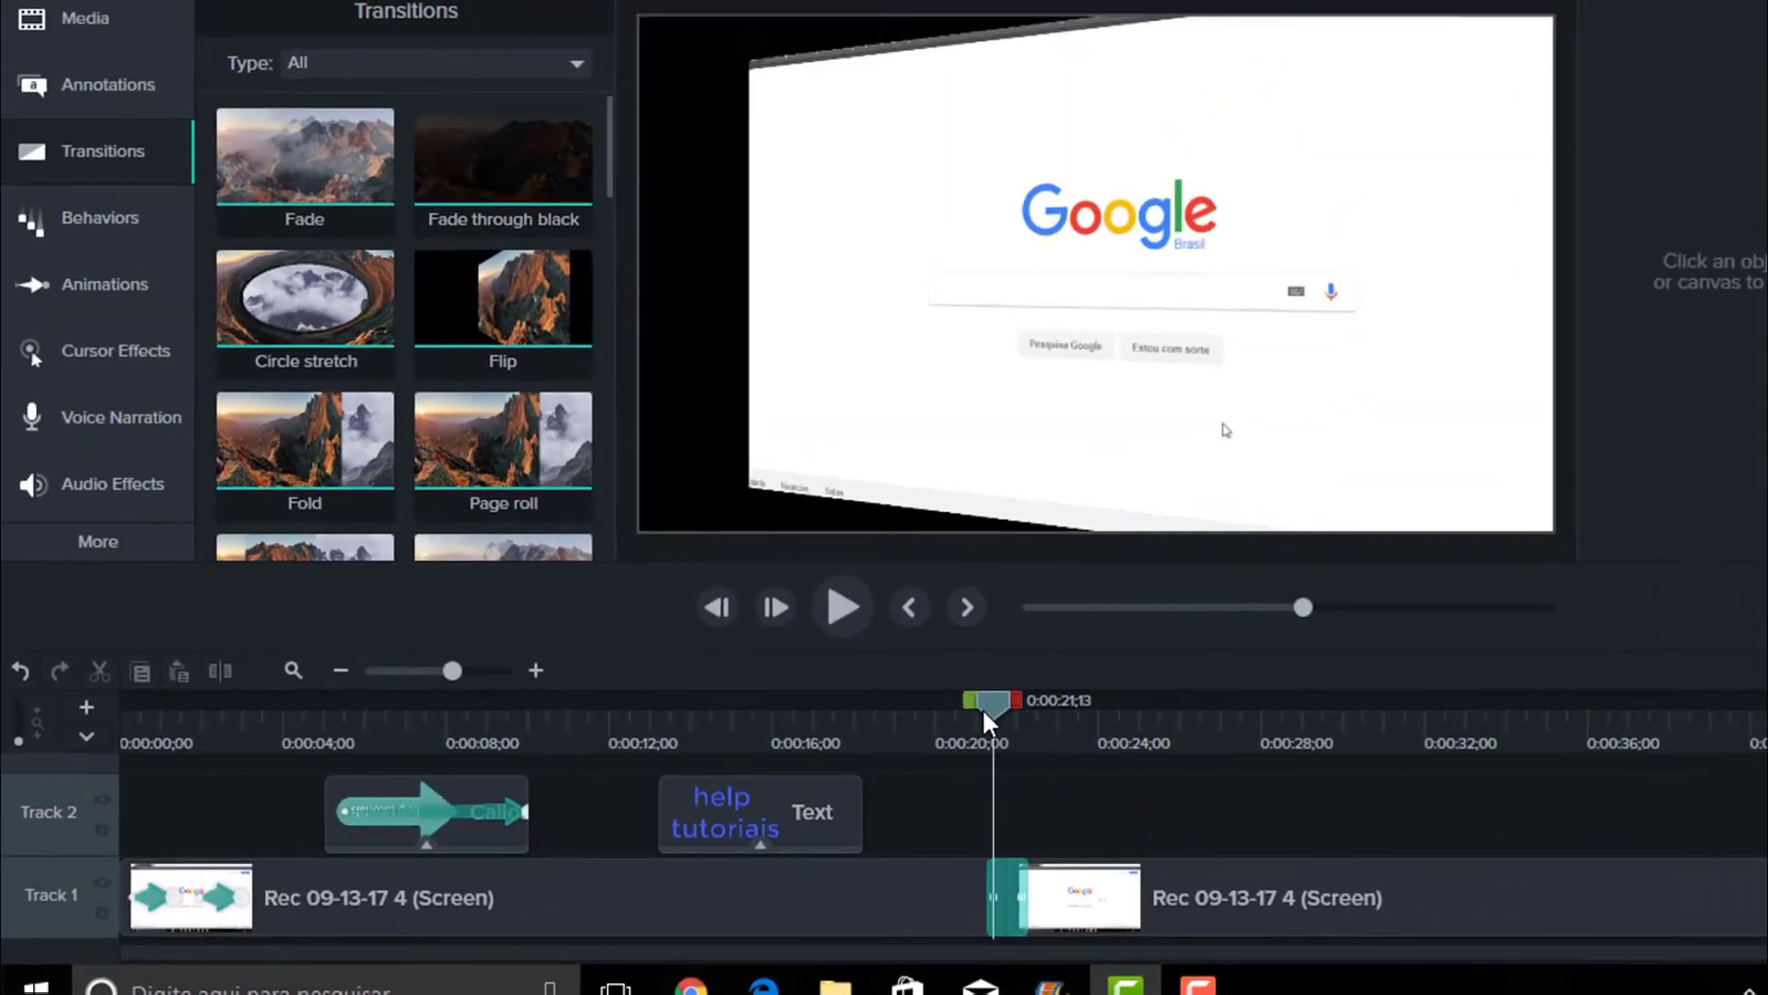
{"action": "left_click_drag", "start_coordinate": [983, 713], "coordinate": [964, 714]}
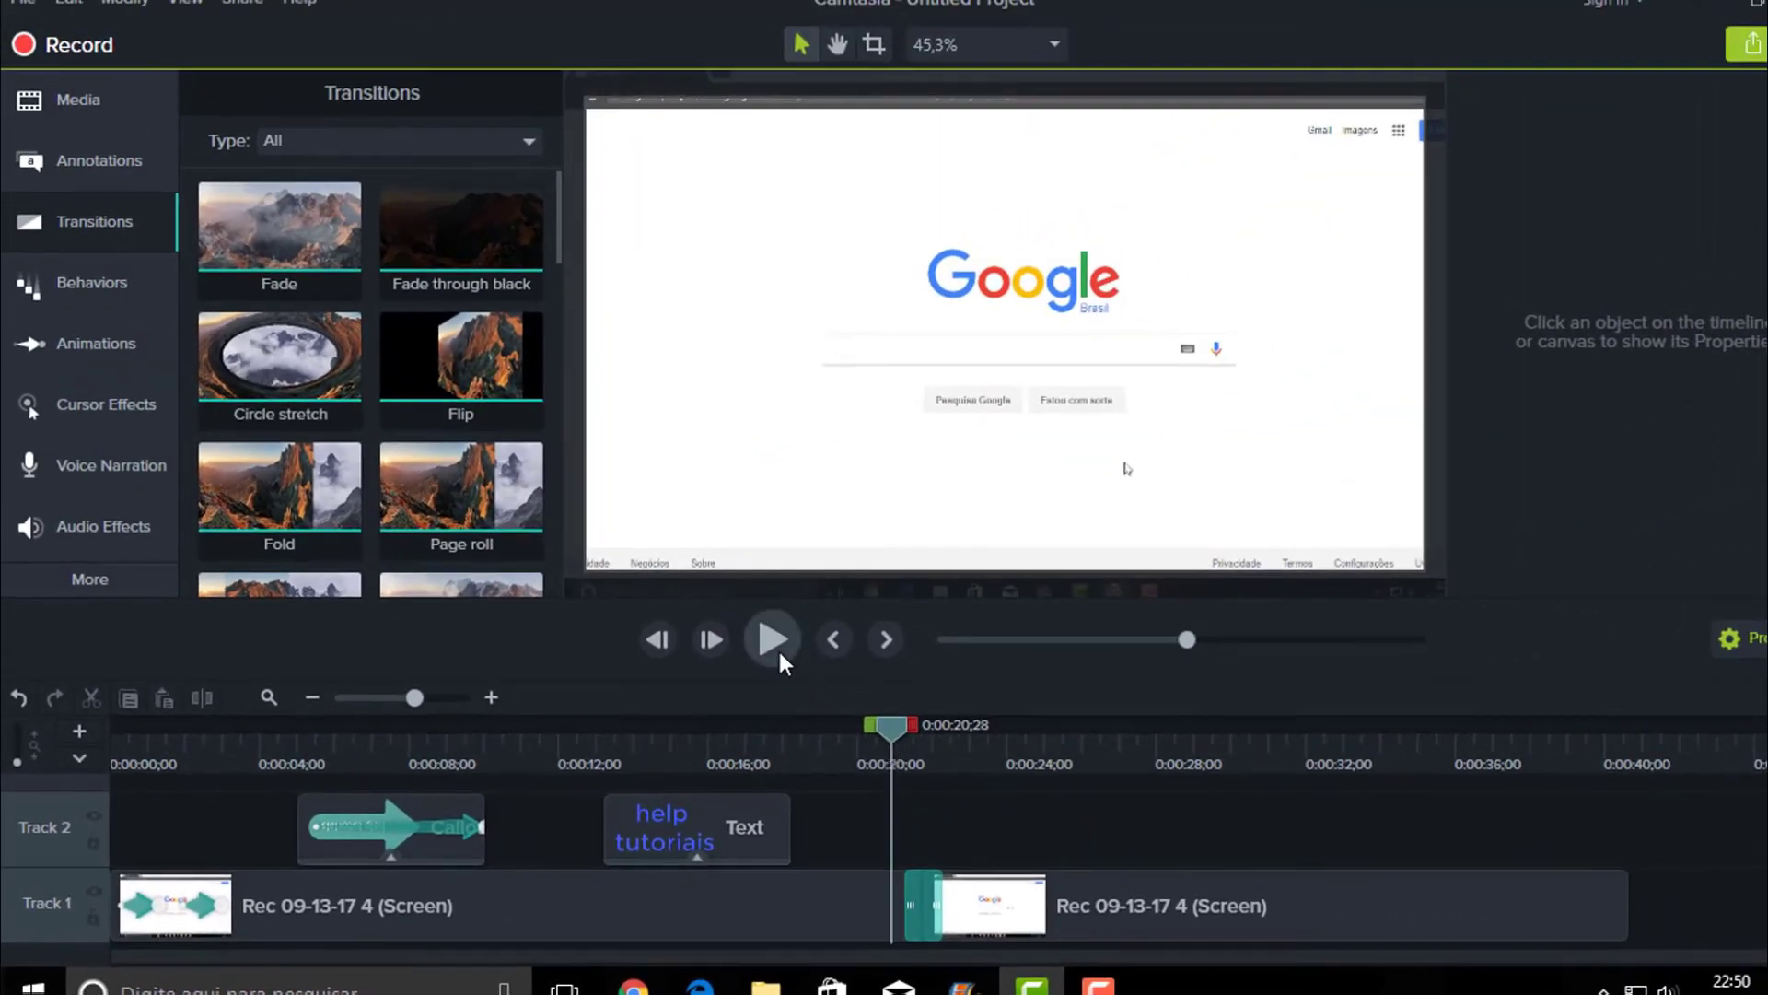
{"action": "left_click", "coordinate": [773, 639]}
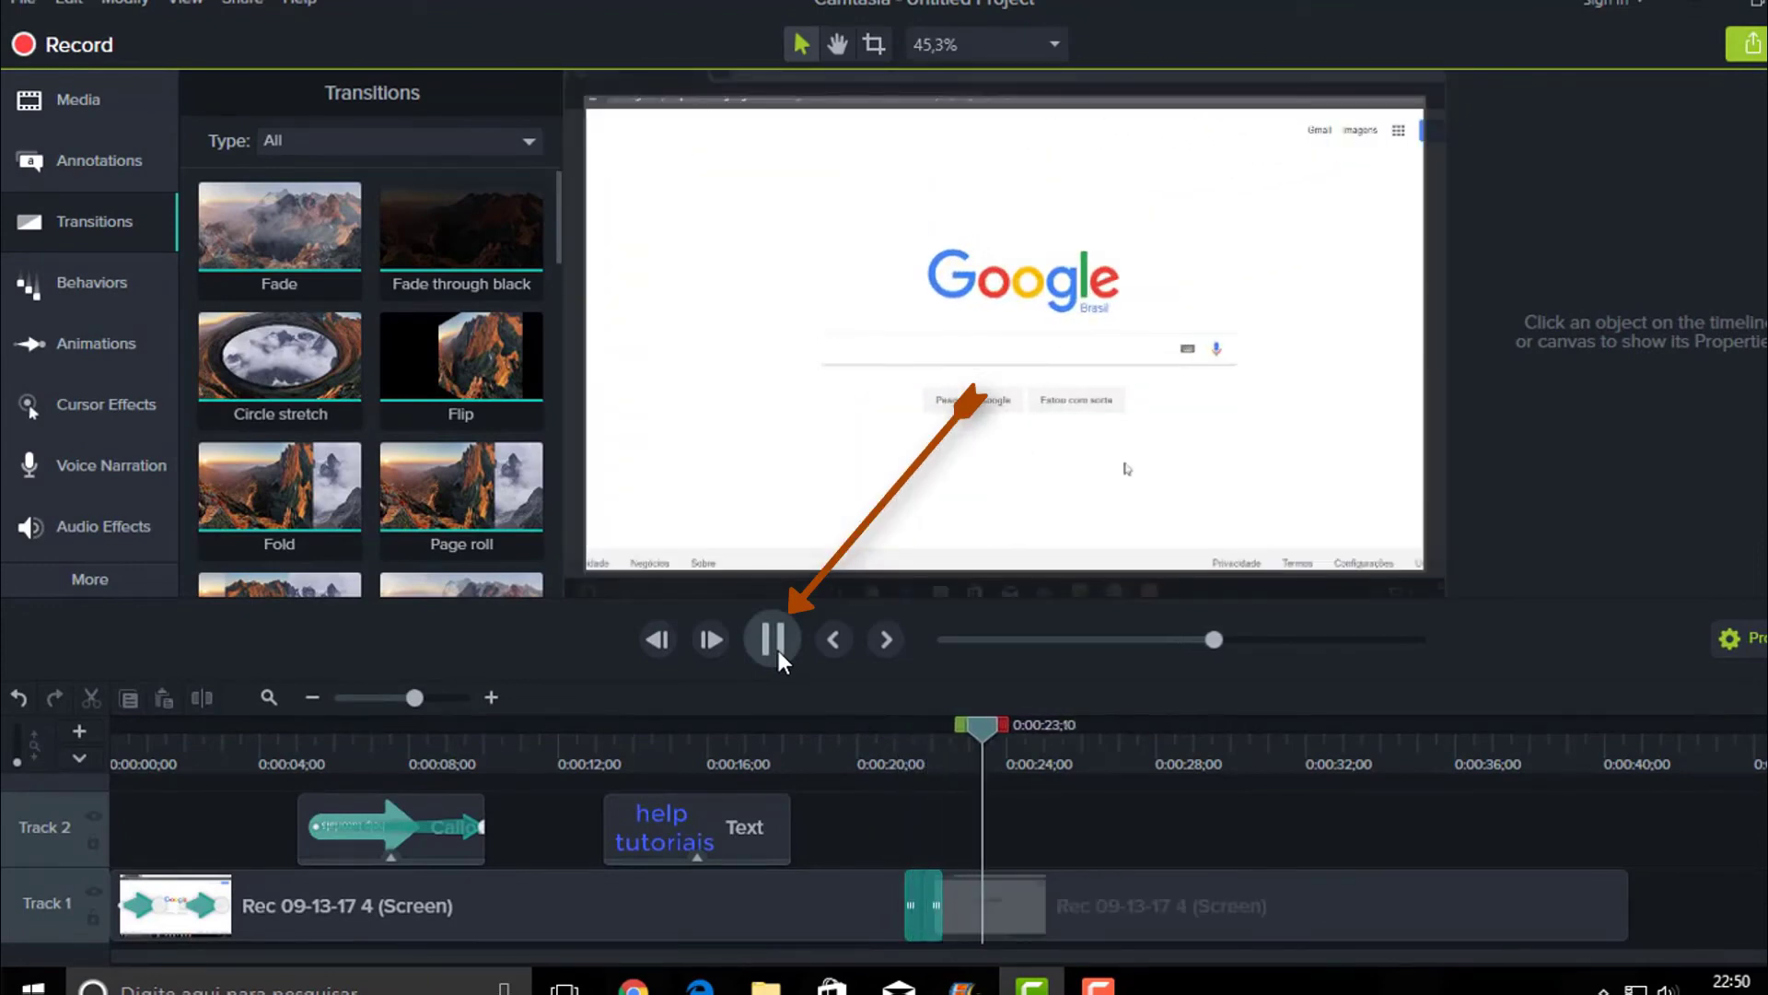
- Stop the preview and split the second recording clip on Track 1 at 0:00:24;04
{"action": "left_click", "coordinate": [773, 639]}
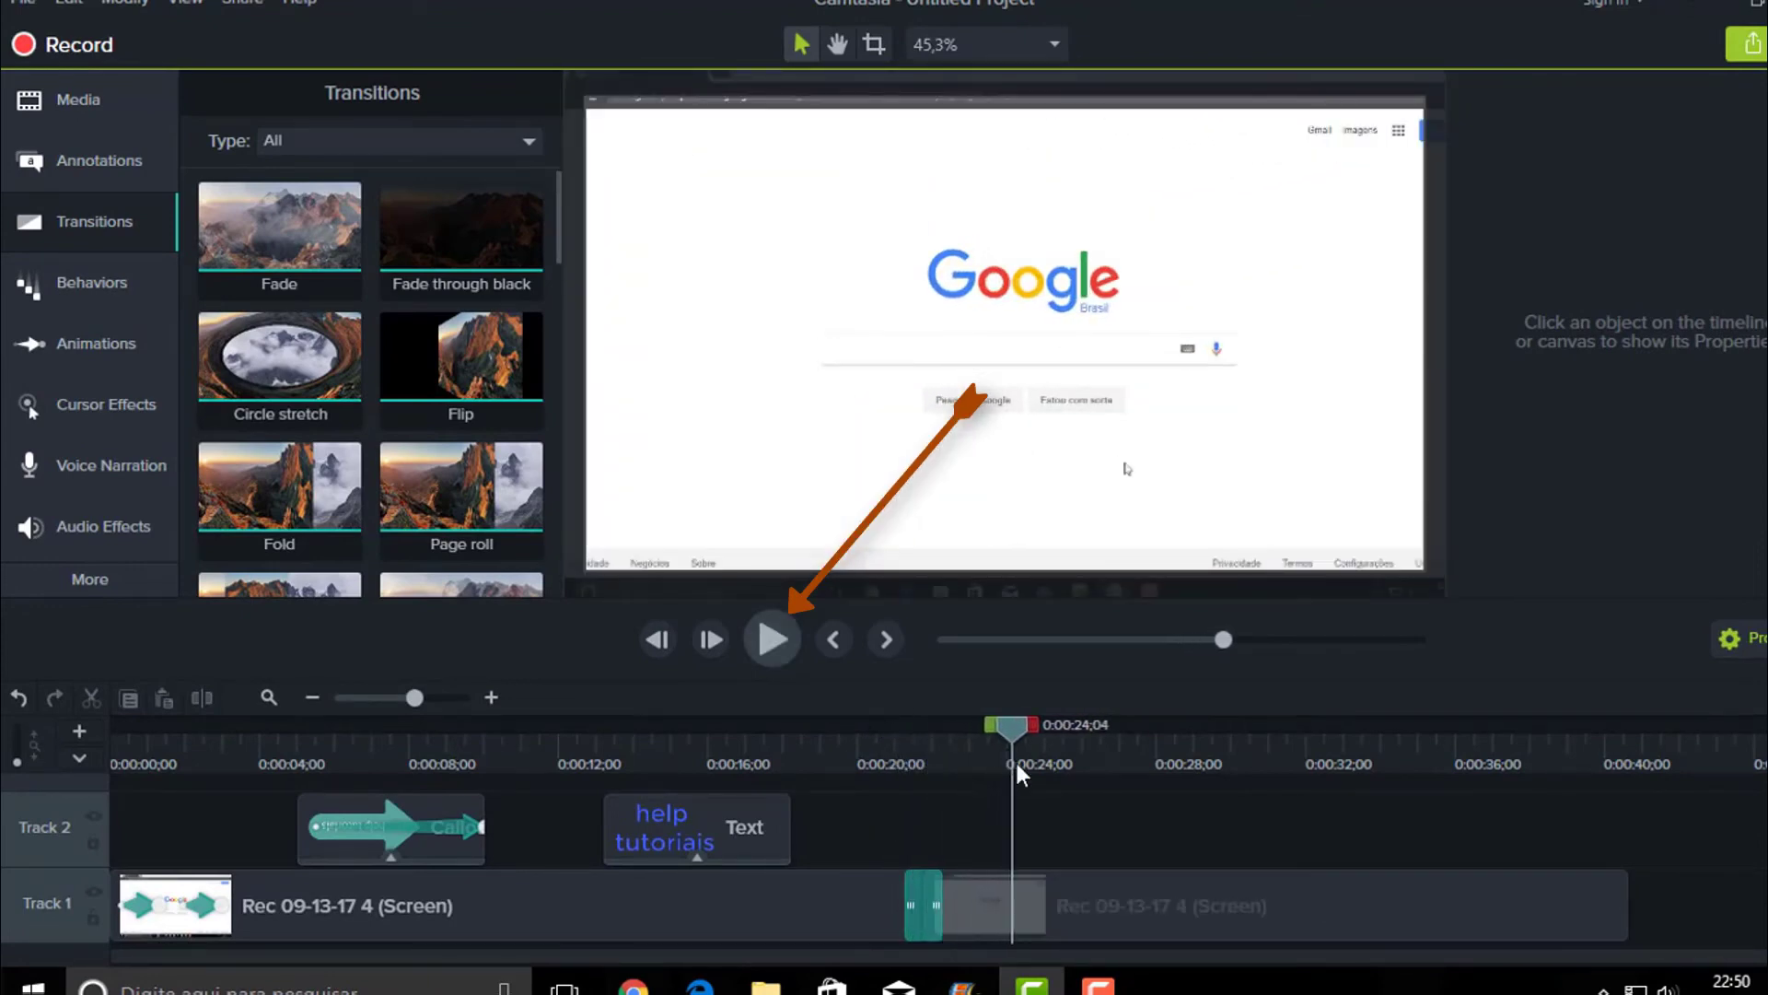
{"action": "left_click", "coordinate": [1068, 895]}
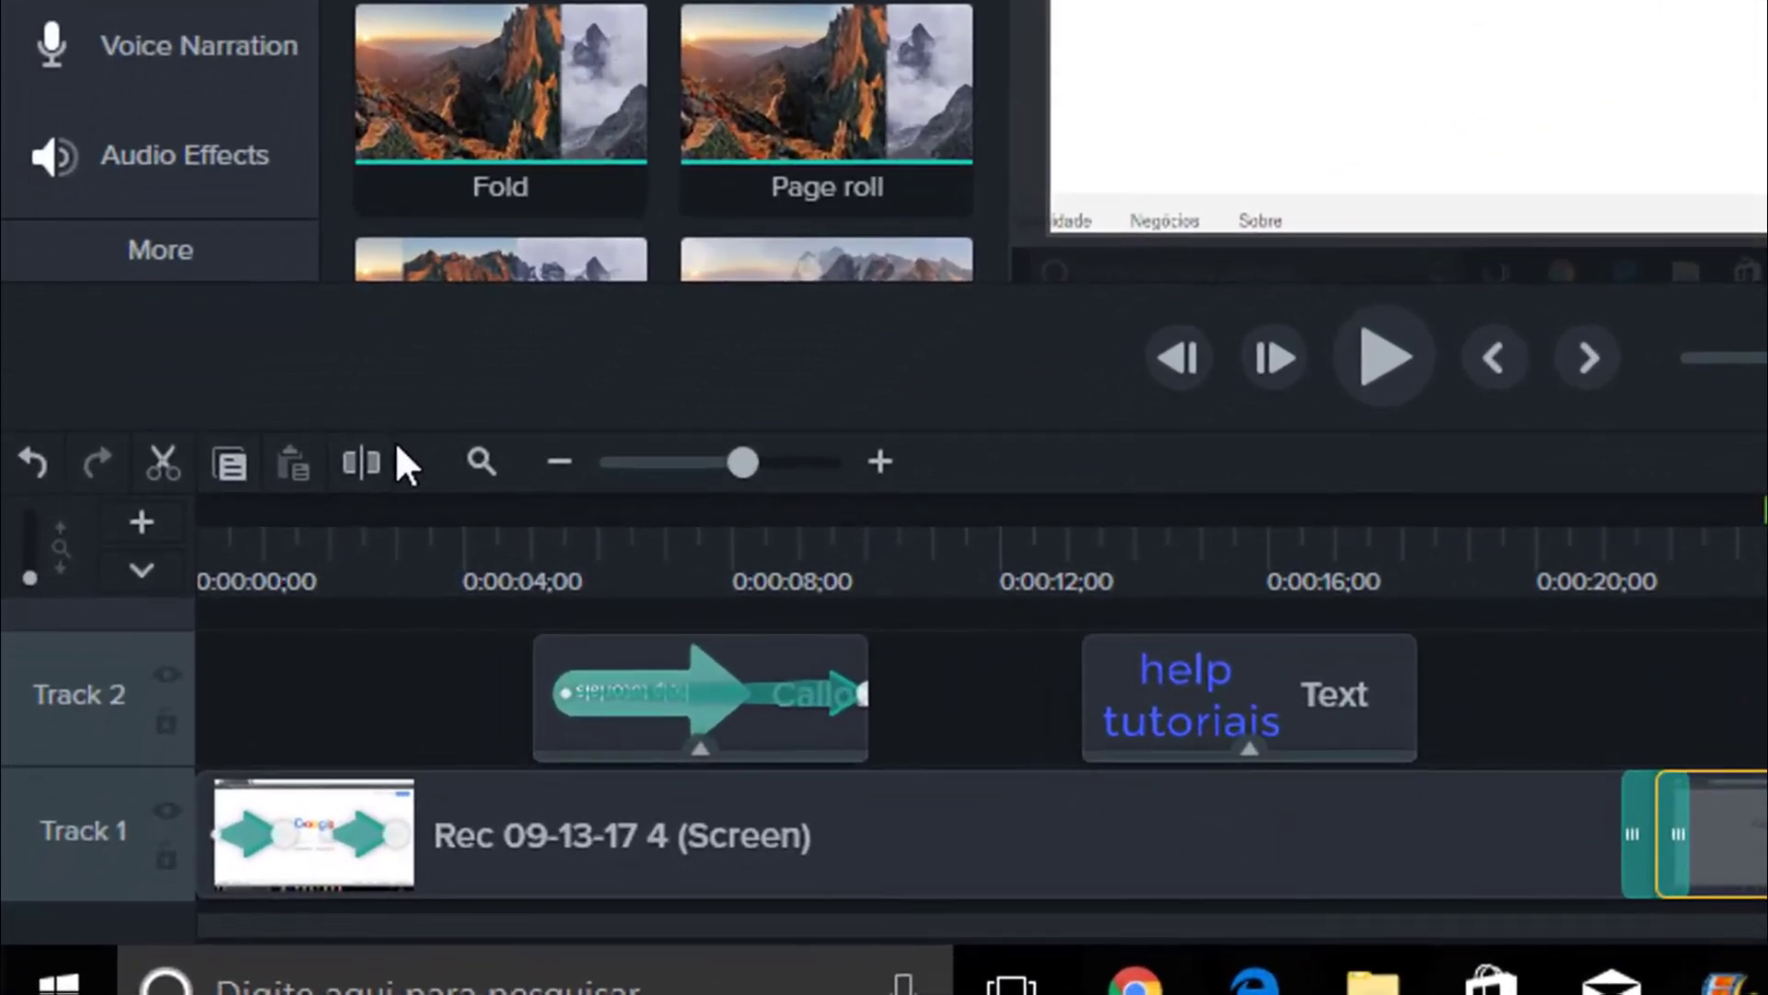
{"action": "left_click", "coordinate": [368, 456]}
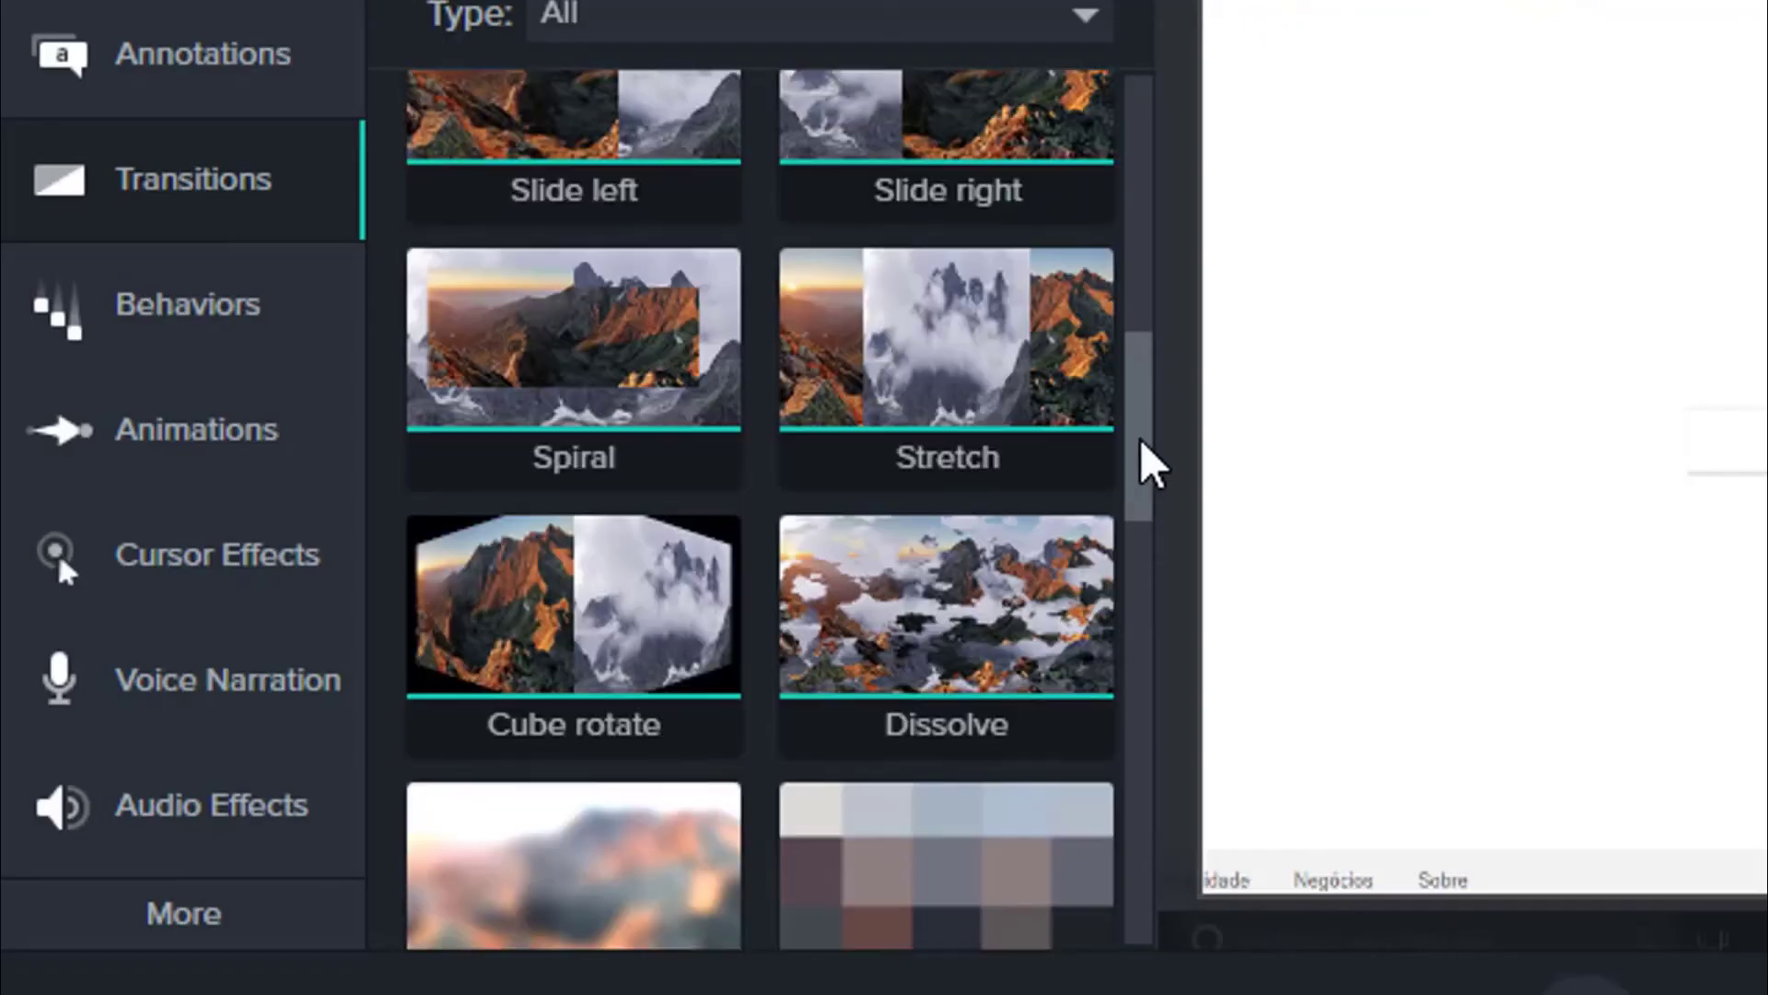
- Add the Cube rotate transition at the 0:00:24;04 cut between the recording clips on Track 1
{"action": "left_click_drag", "start_coordinate": [758, 319], "coordinate": [770, 185]}
{"action": "left_click_drag", "start_coordinate": [1162, 256], "coordinate": [1140, 504]}
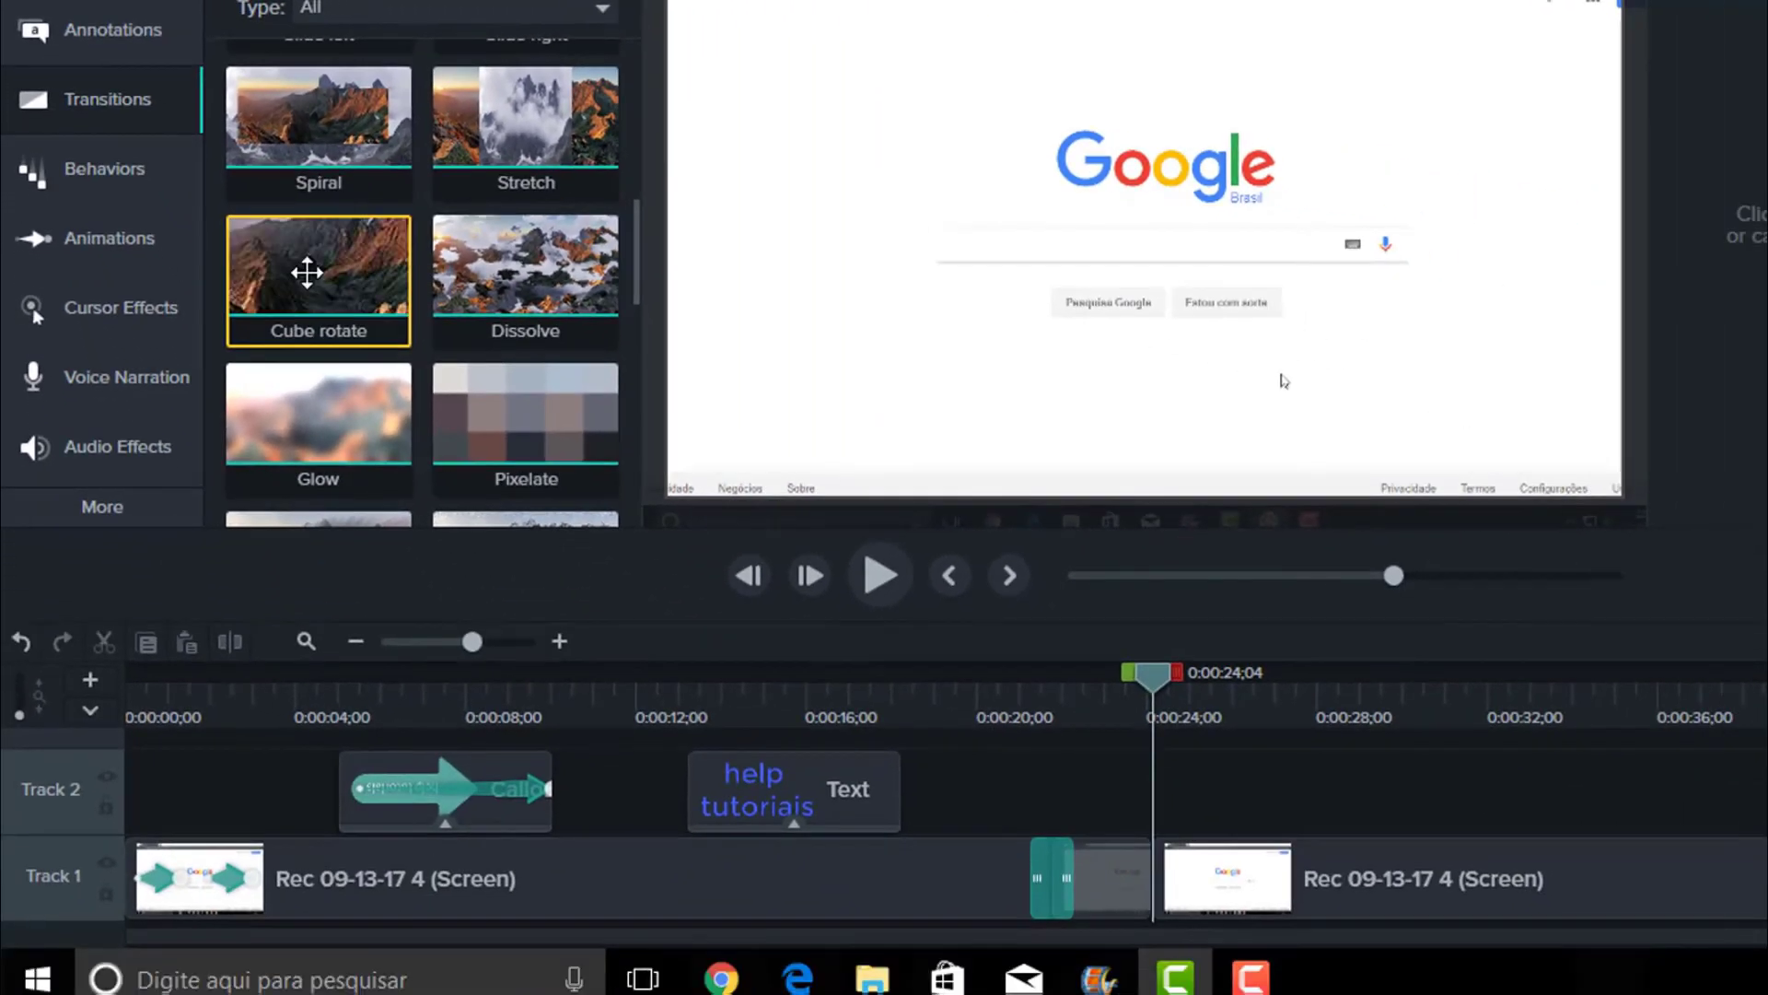
{"action": "left_click_drag", "start_coordinate": [549, 488], "coordinate": [863, 630]}
{"action": "left_click_drag", "start_coordinate": [482, 353], "coordinate": [1146, 833]}
- Split the last recording clip on Track 1 at 0:00:26;28 and add the Pixelate transition at that cut
{"action": "left_click_drag", "start_coordinate": [1152, 678], "coordinate": [1219, 696]}
{"action": "left_click", "coordinate": [1283, 863]}
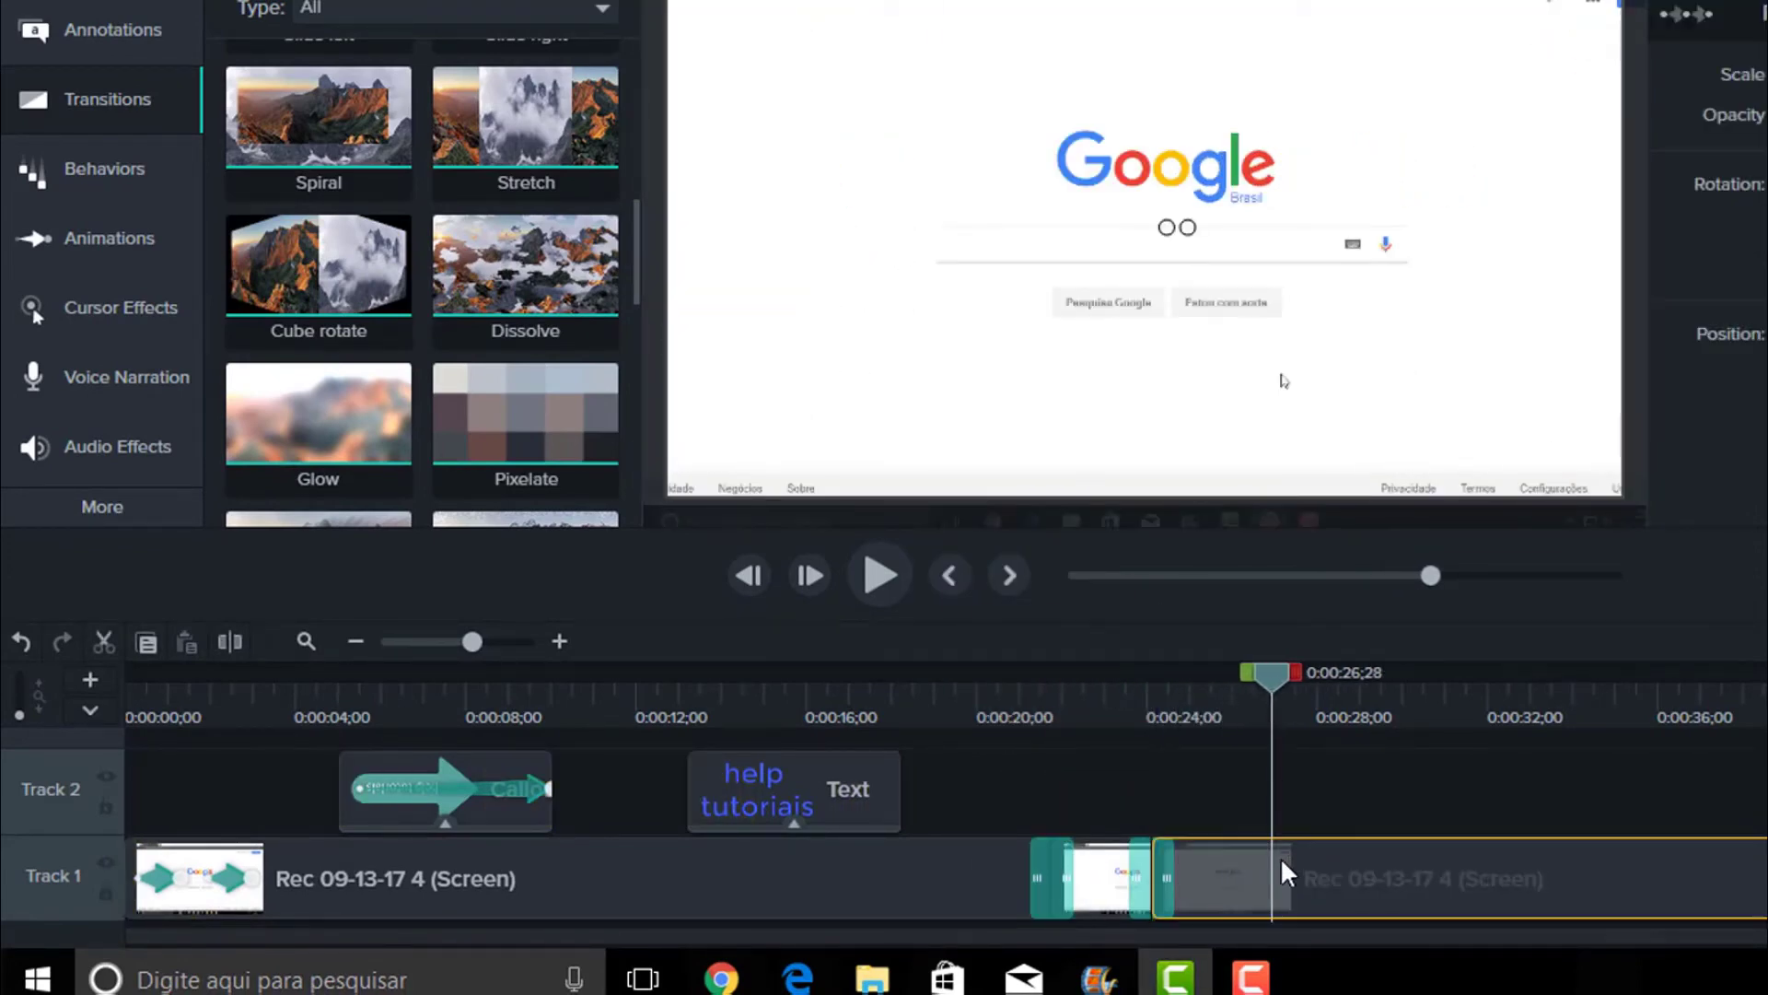
{"action": "left_click", "coordinate": [230, 642]}
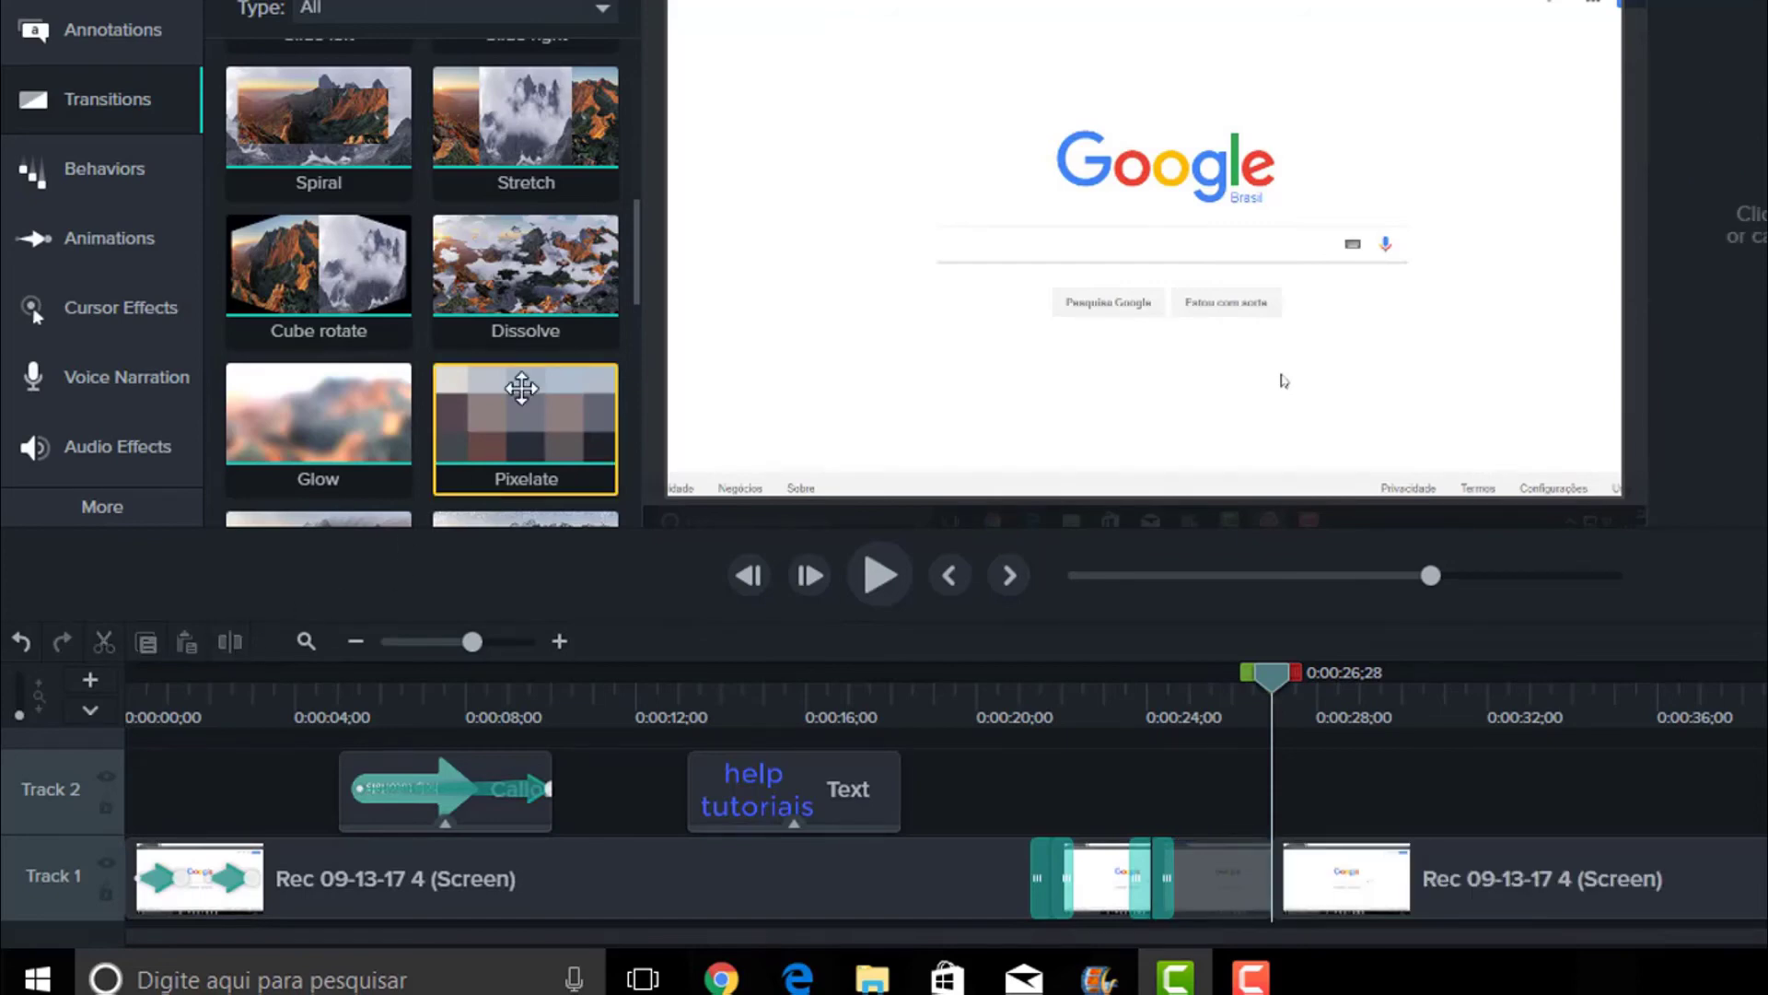
{"action": "left_click_drag", "start_coordinate": [520, 425], "coordinate": [1290, 870]}
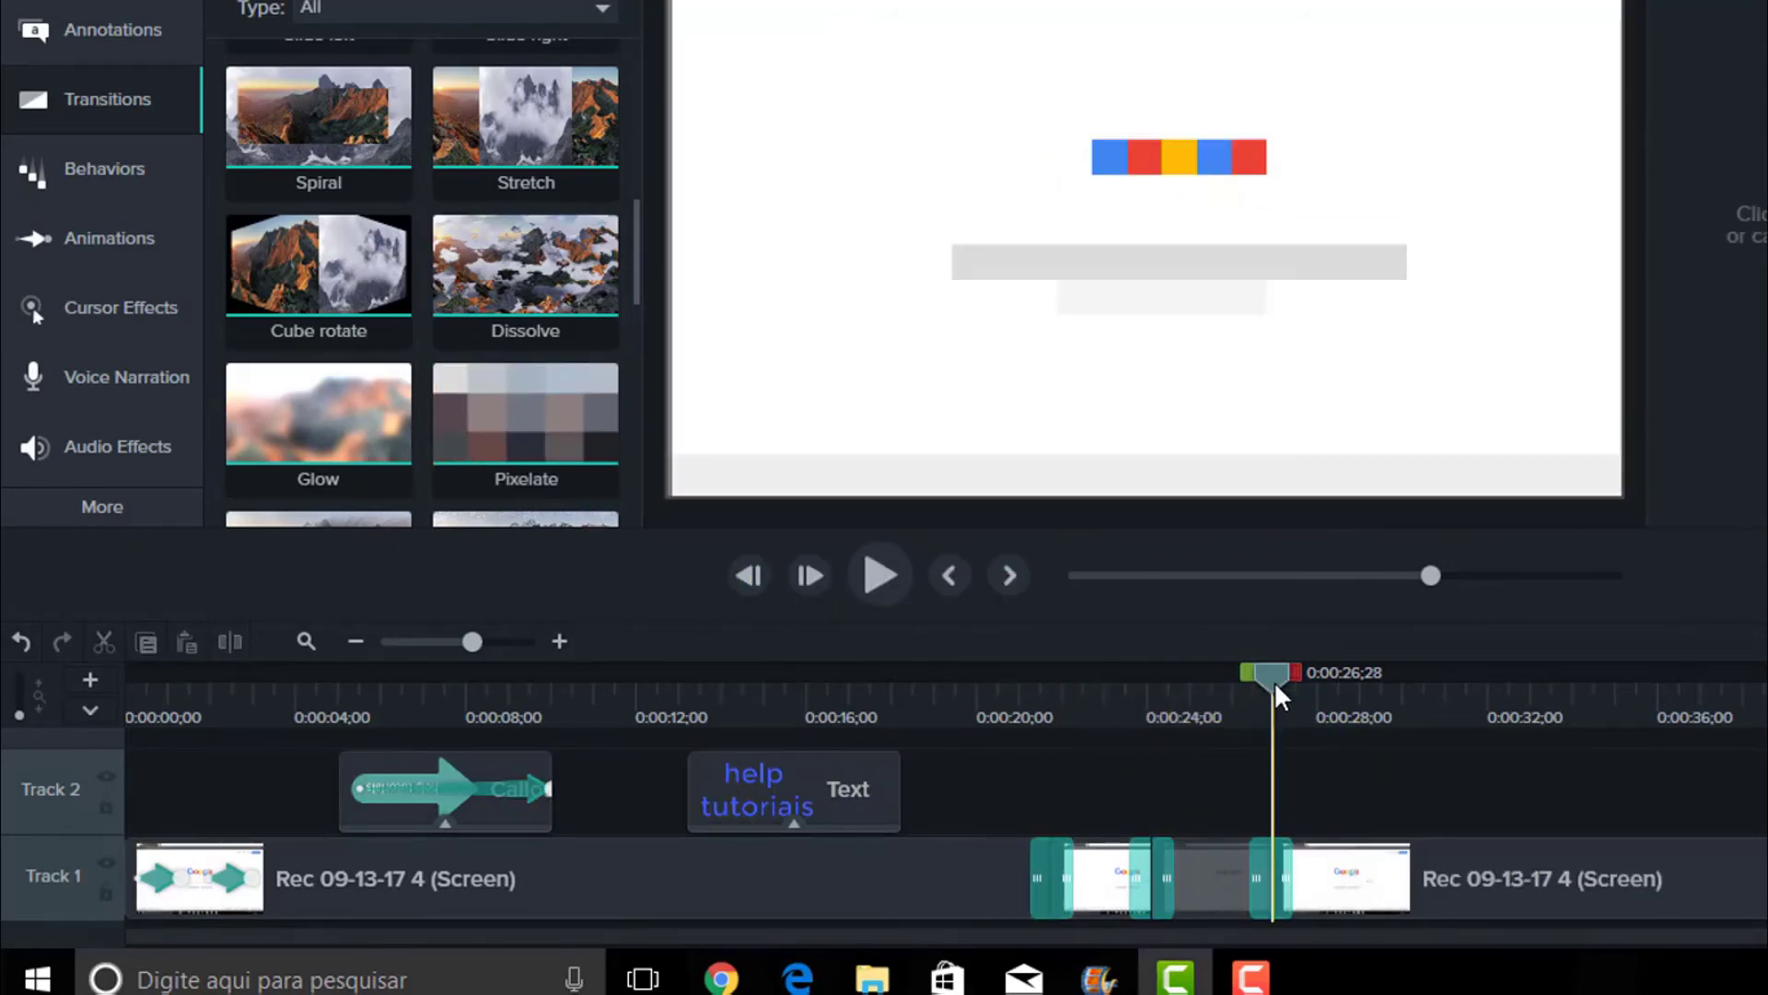
- Preview the three transitions on Track 1 from 0:00:21;06 and stop playback after the Pixelate transition
{"action": "left_click_drag", "start_coordinate": [1274, 681], "coordinate": [1030, 734]}
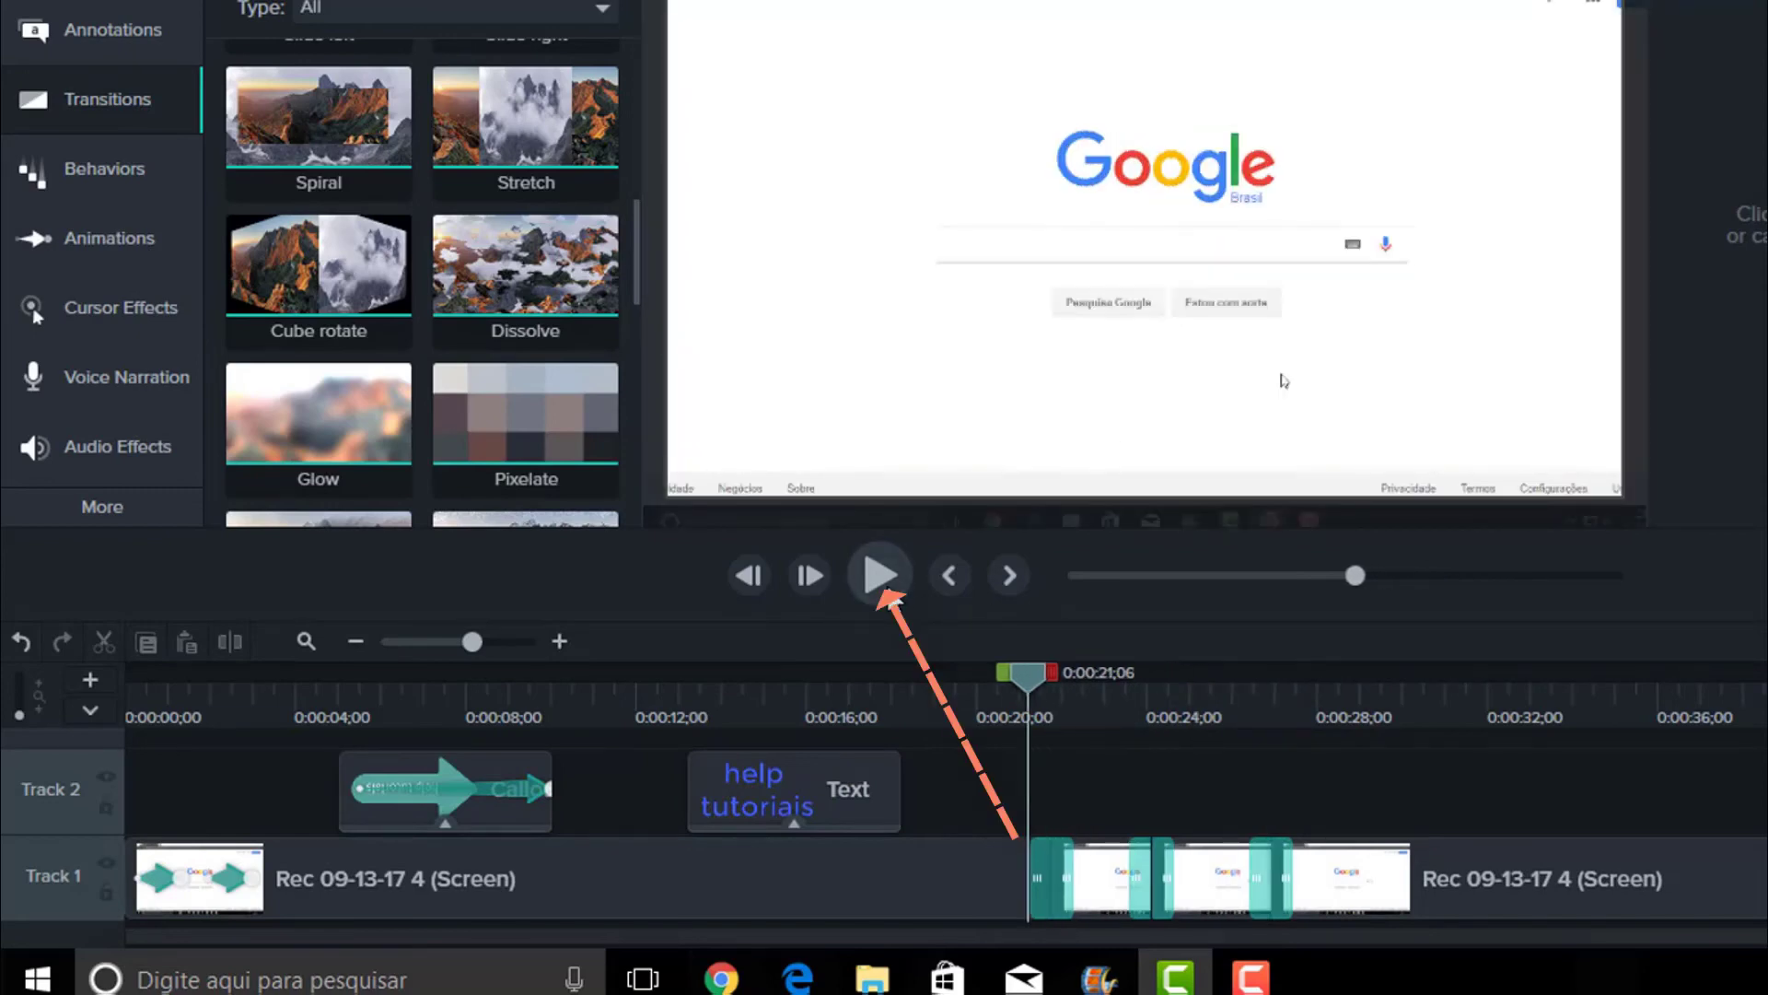
{"action": "left_click", "coordinate": [879, 575]}
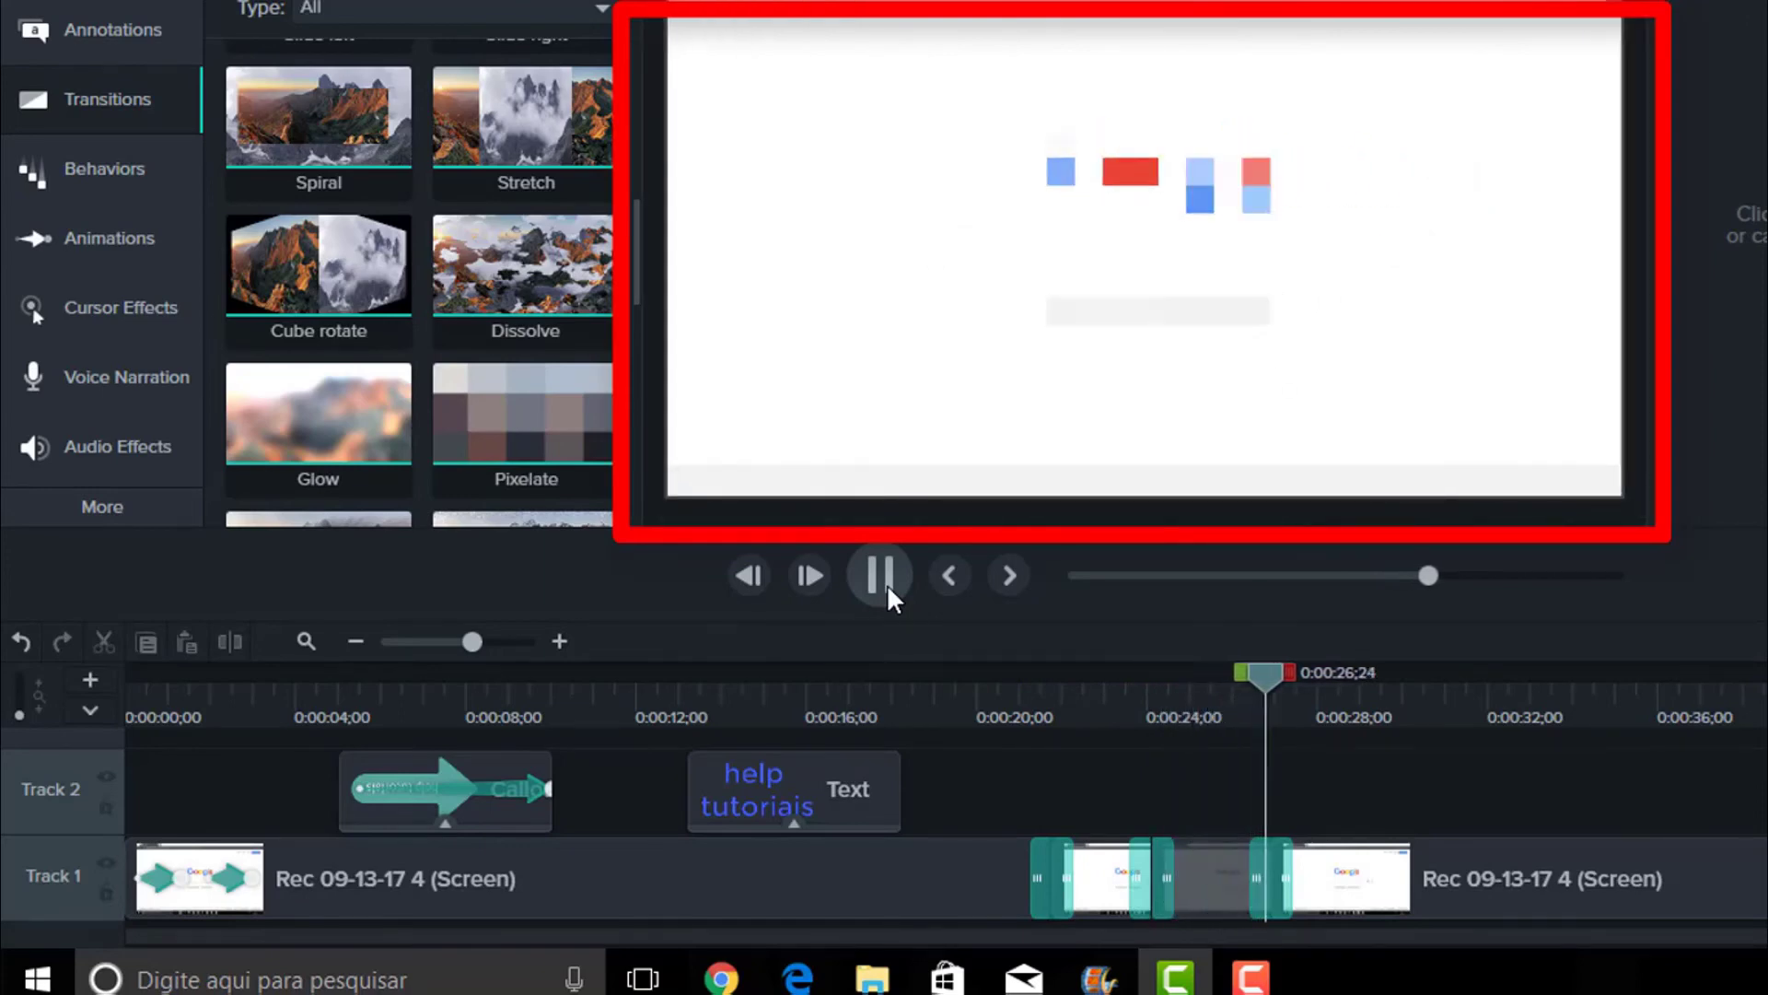
{"action": "left_click", "coordinate": [887, 584]}
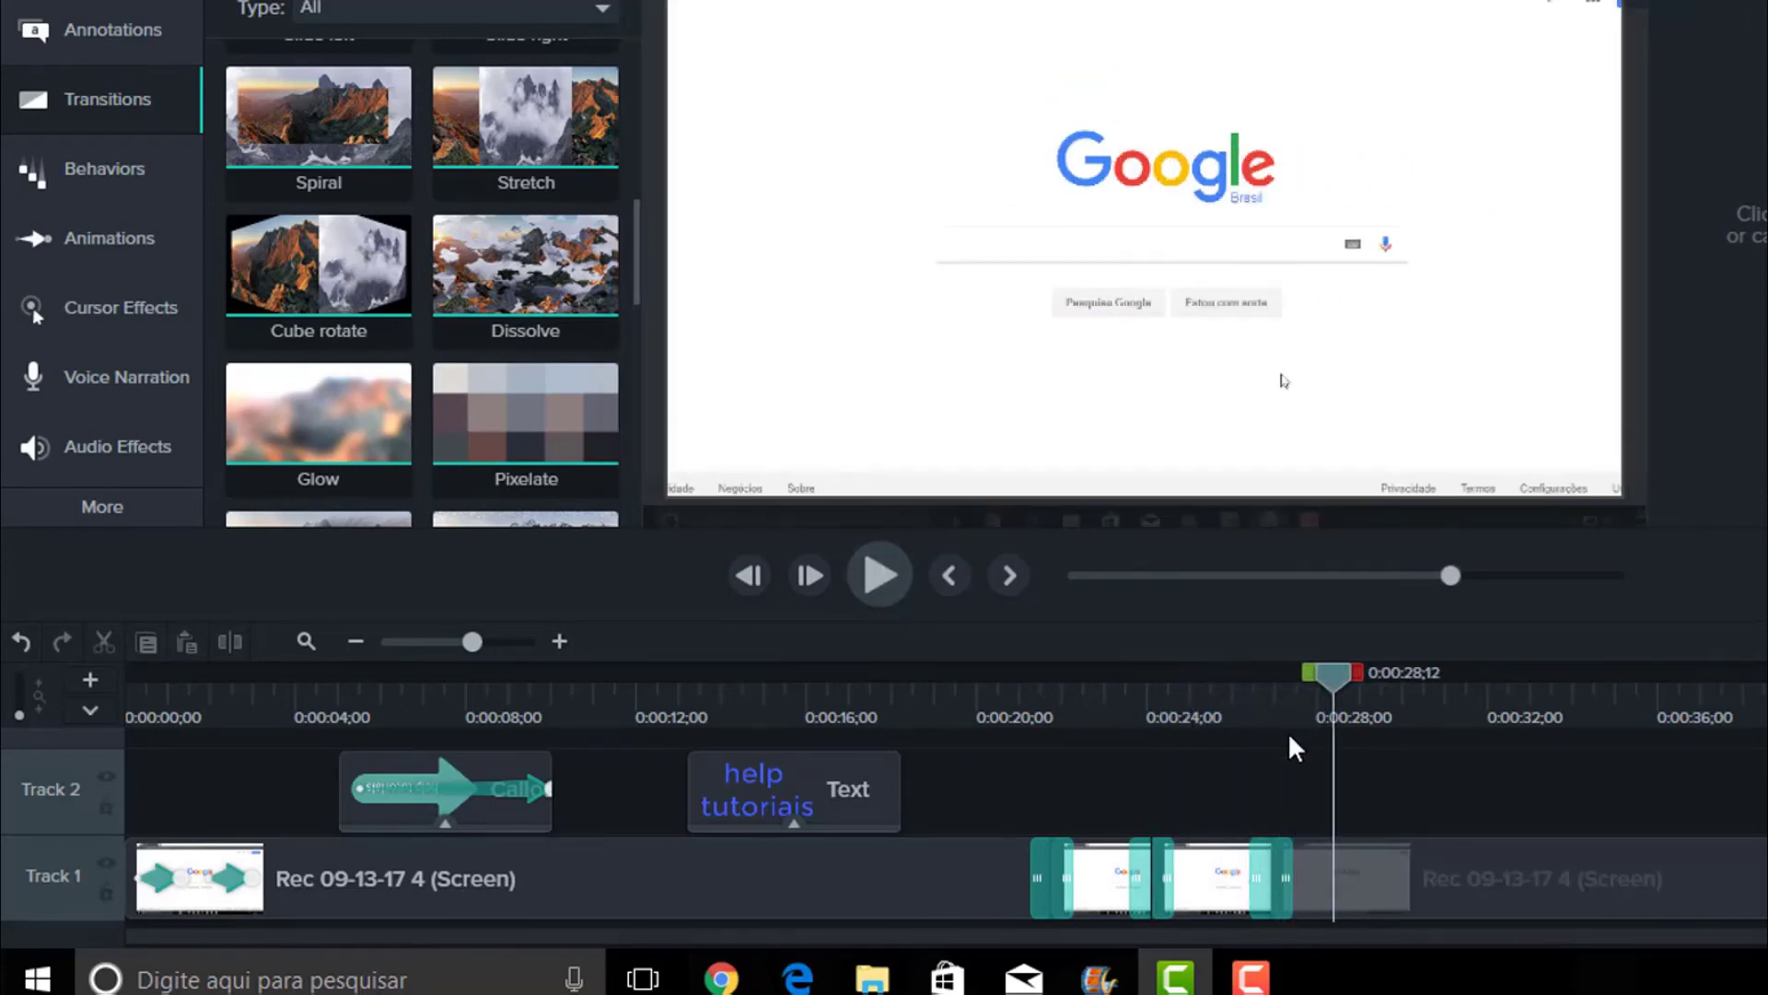